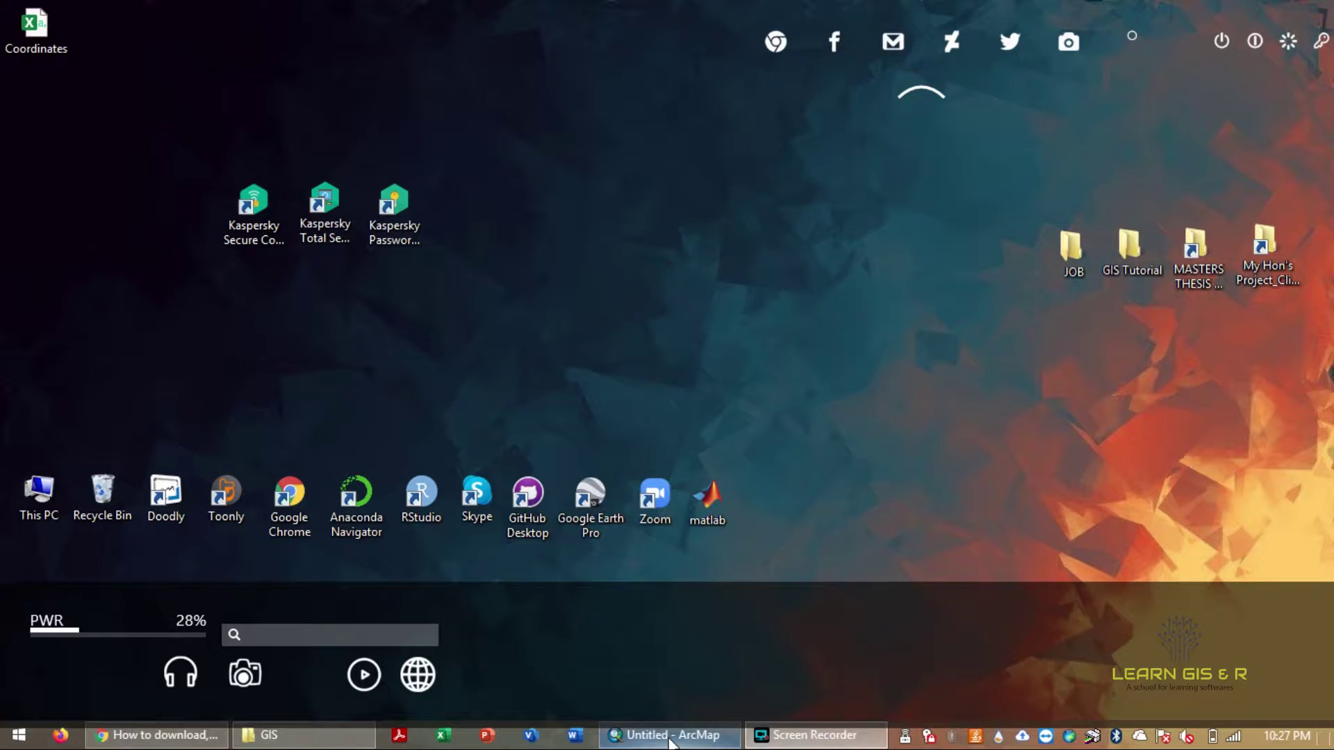
- Switch to ArcMap and add the IND_adm2.shp shapefile from the india folder to the map
click(653, 742)
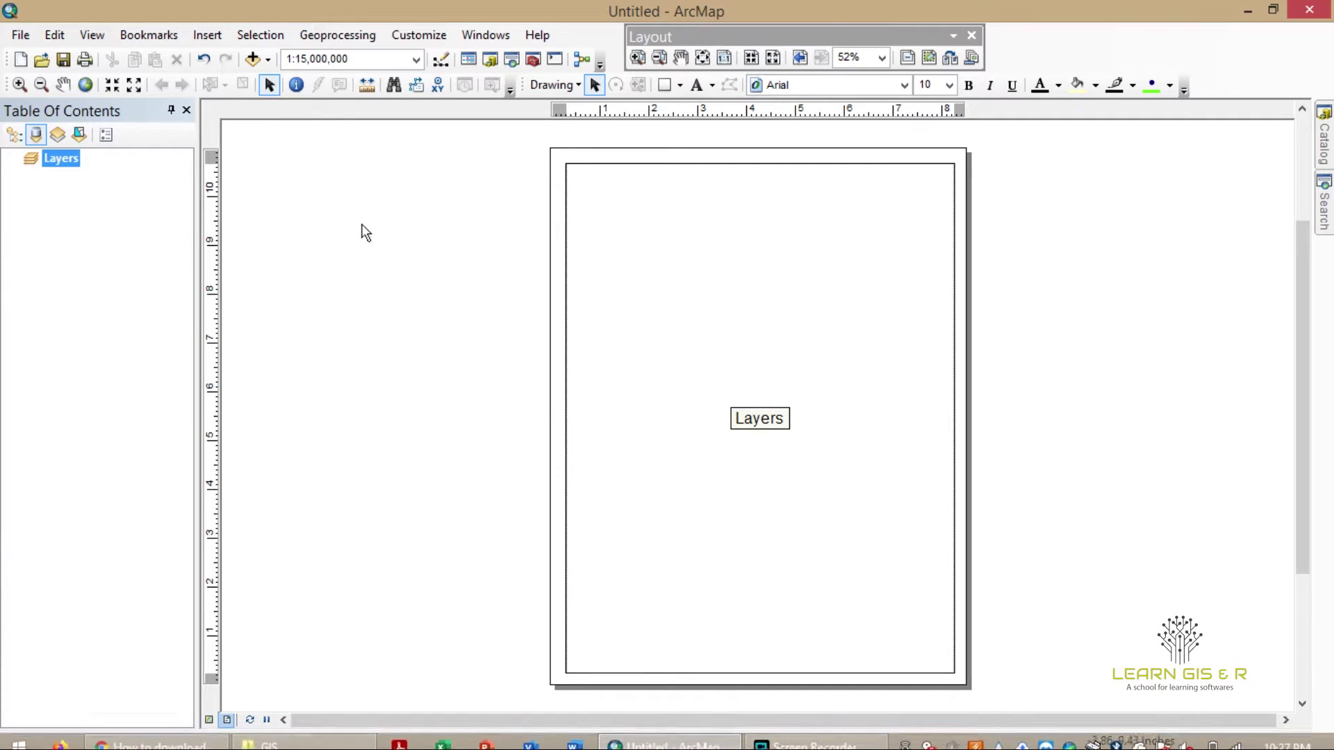
click(253, 58)
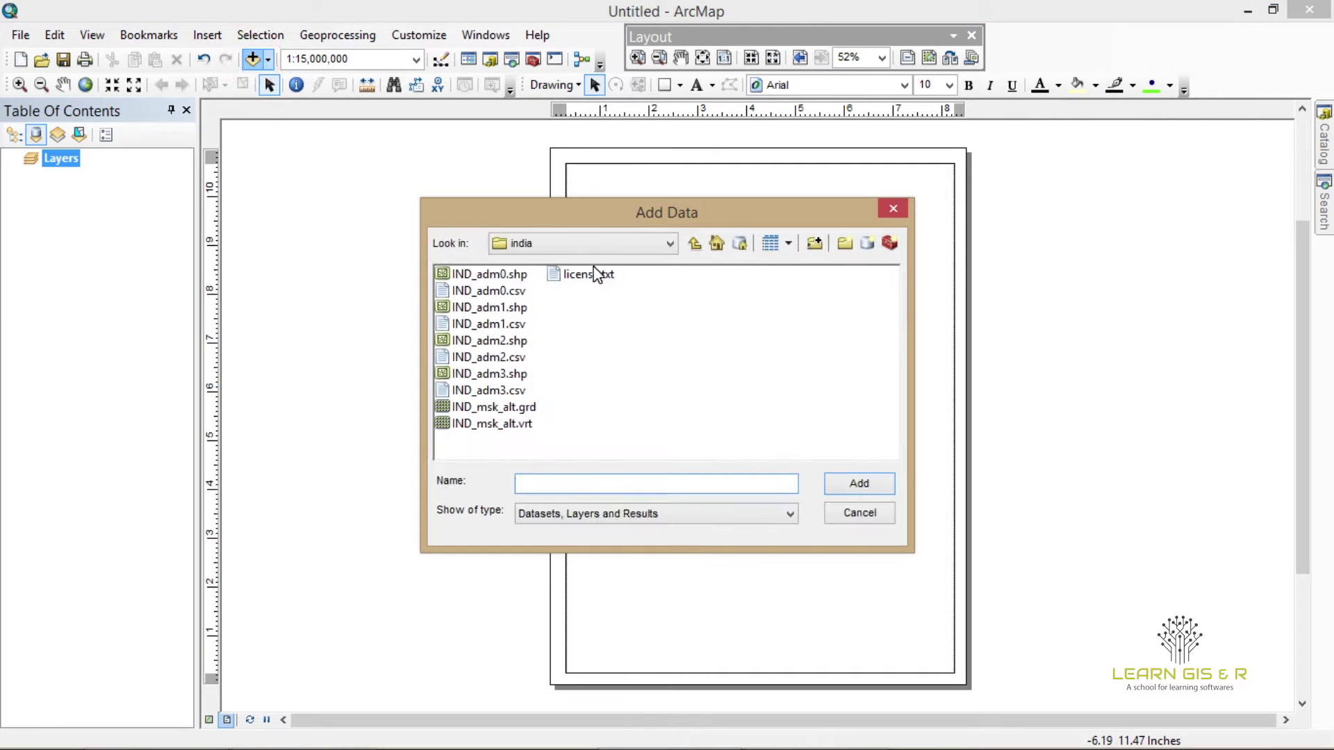
click(518, 341)
click(874, 483)
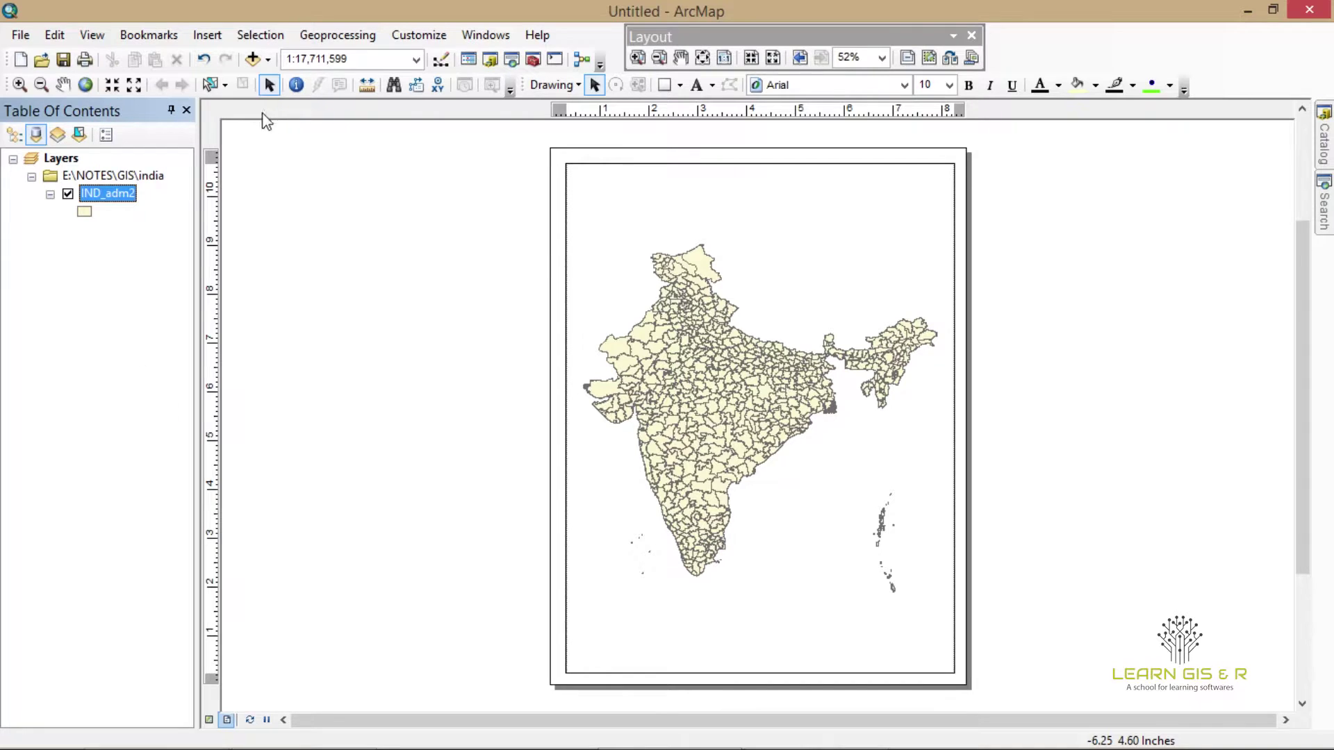
- Add the IND_msk_alt.vrt elevation raster from the india folder, accepting its missing spatial reference
click(268, 60)
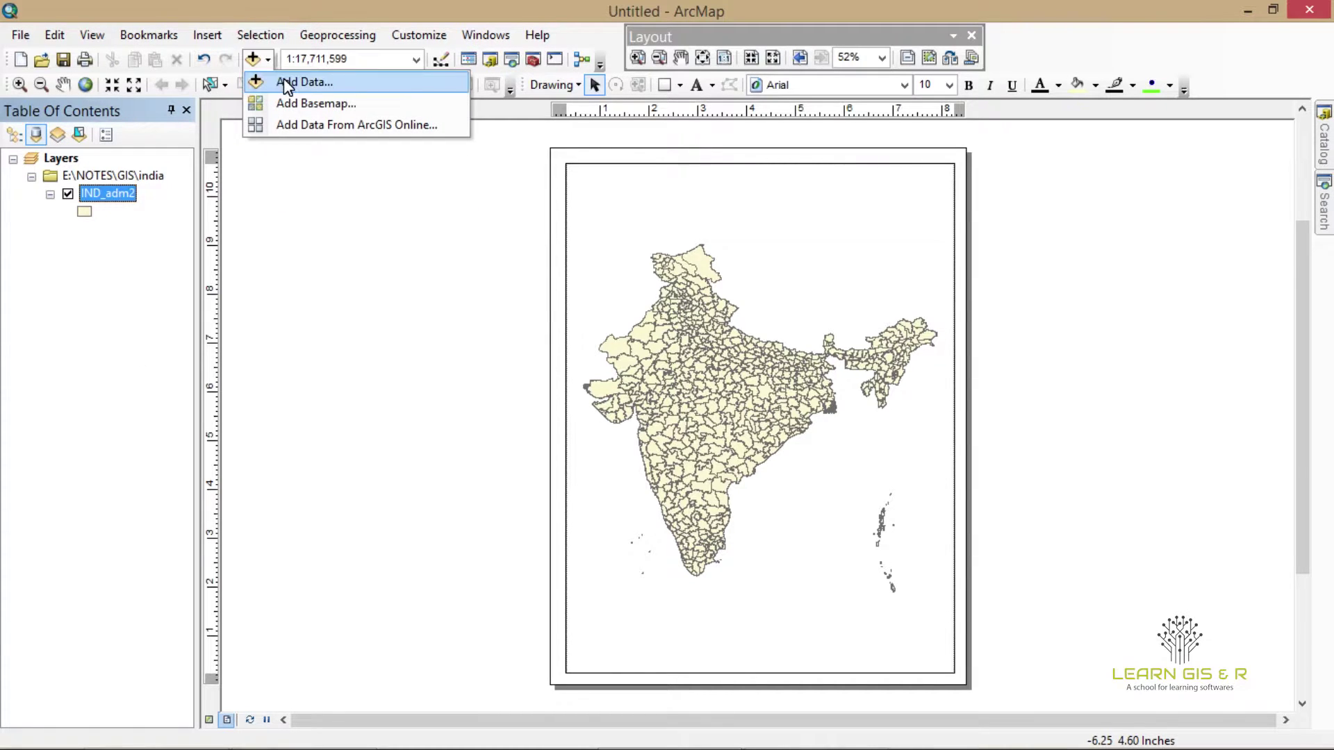
click(286, 83)
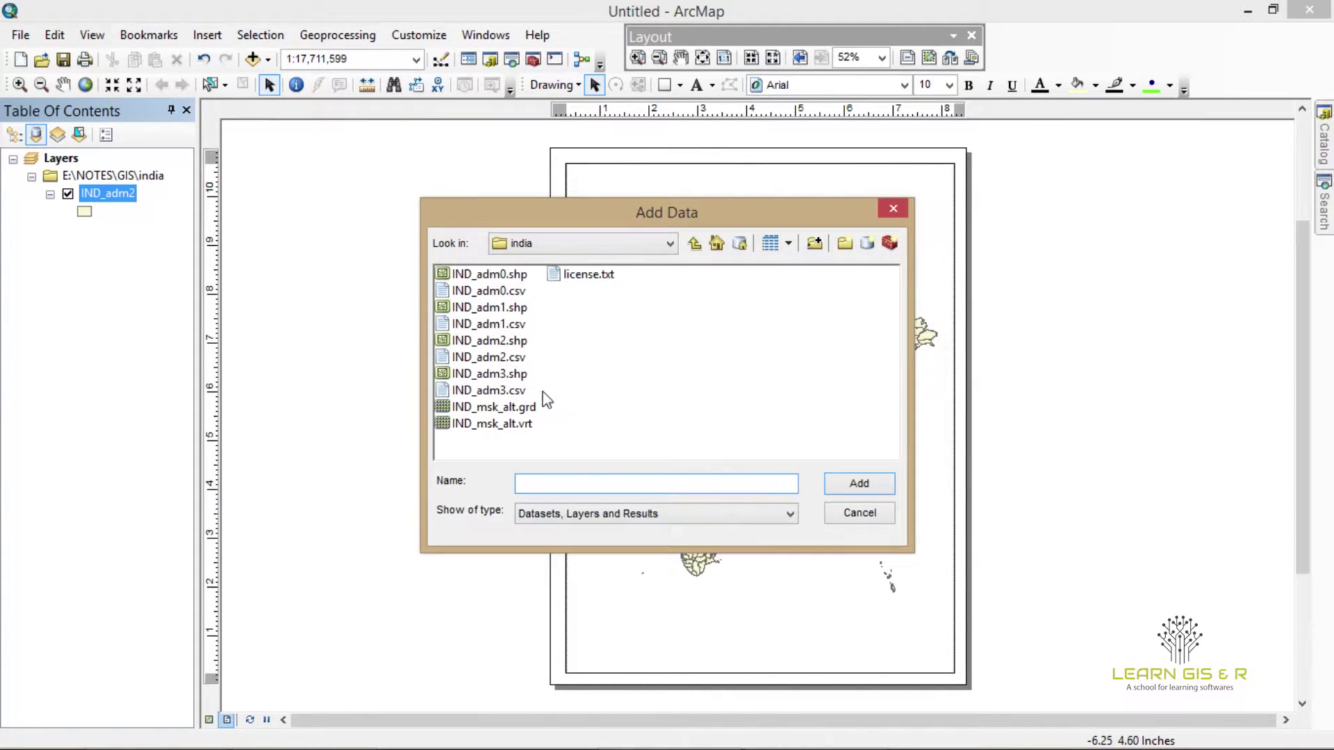
click(510, 426)
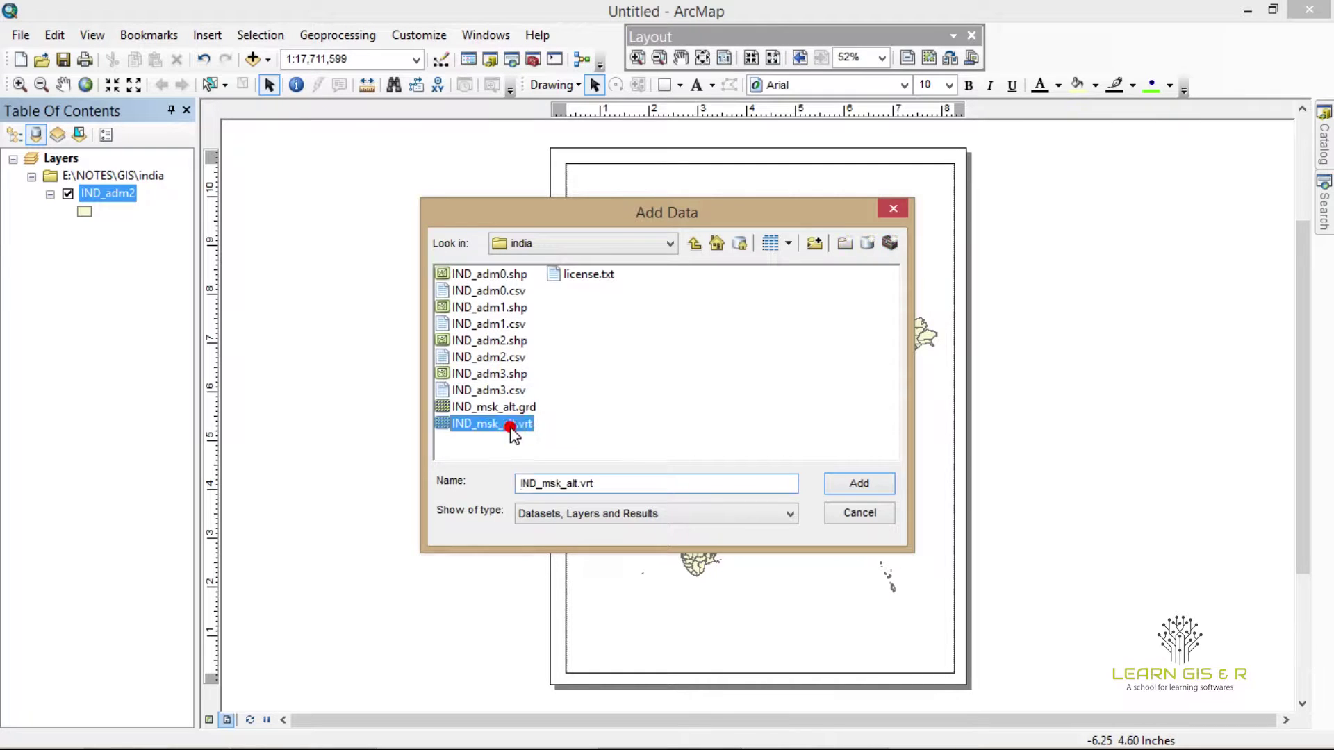
click(852, 484)
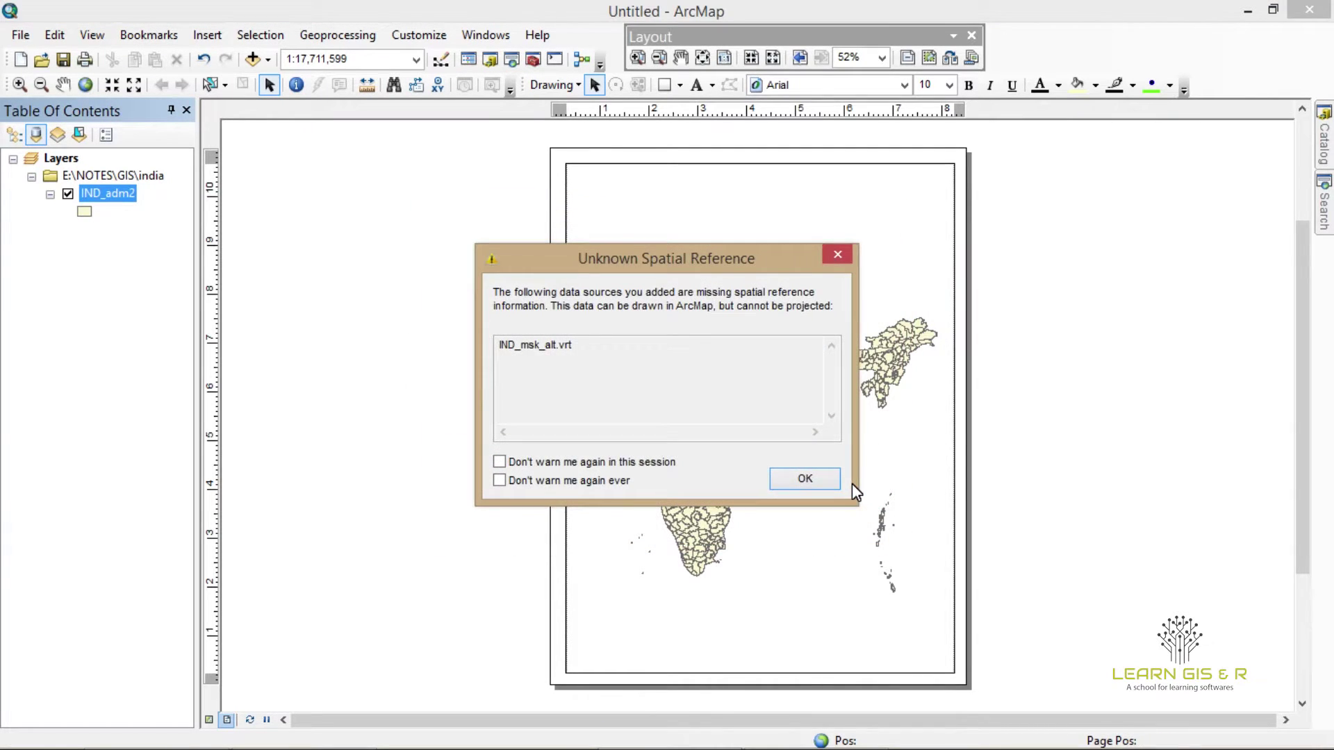
click(799, 479)
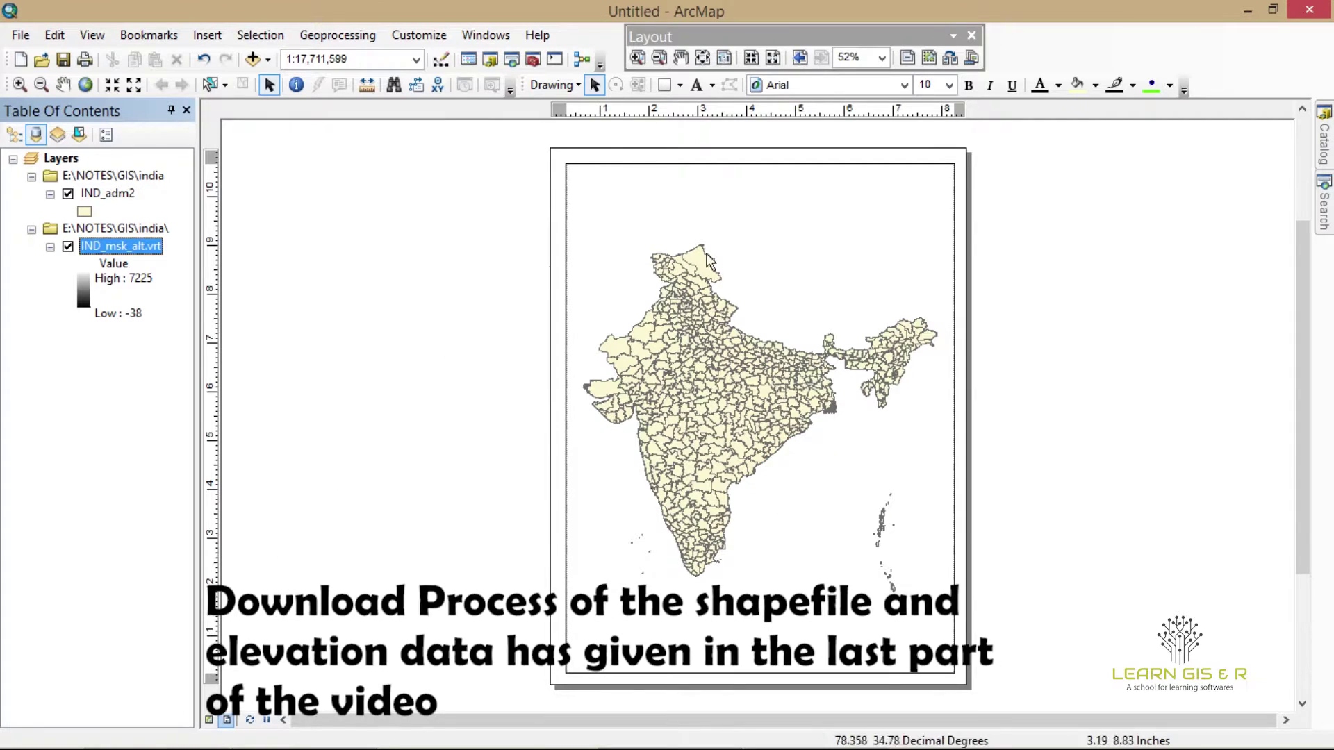
- Change the IND_adm2 layer's symbol to Hollow so only the district outlines are drawn
click(84, 210)
click(473, 340)
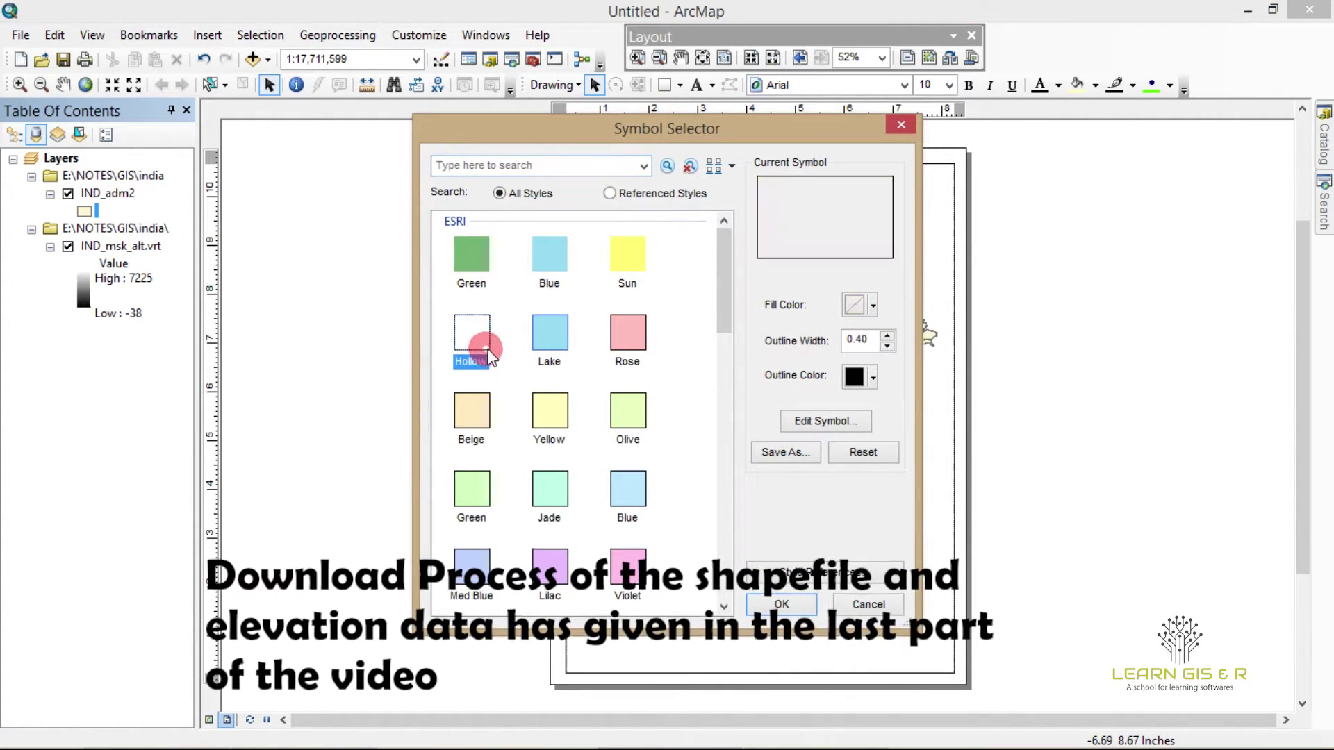
click(771, 603)
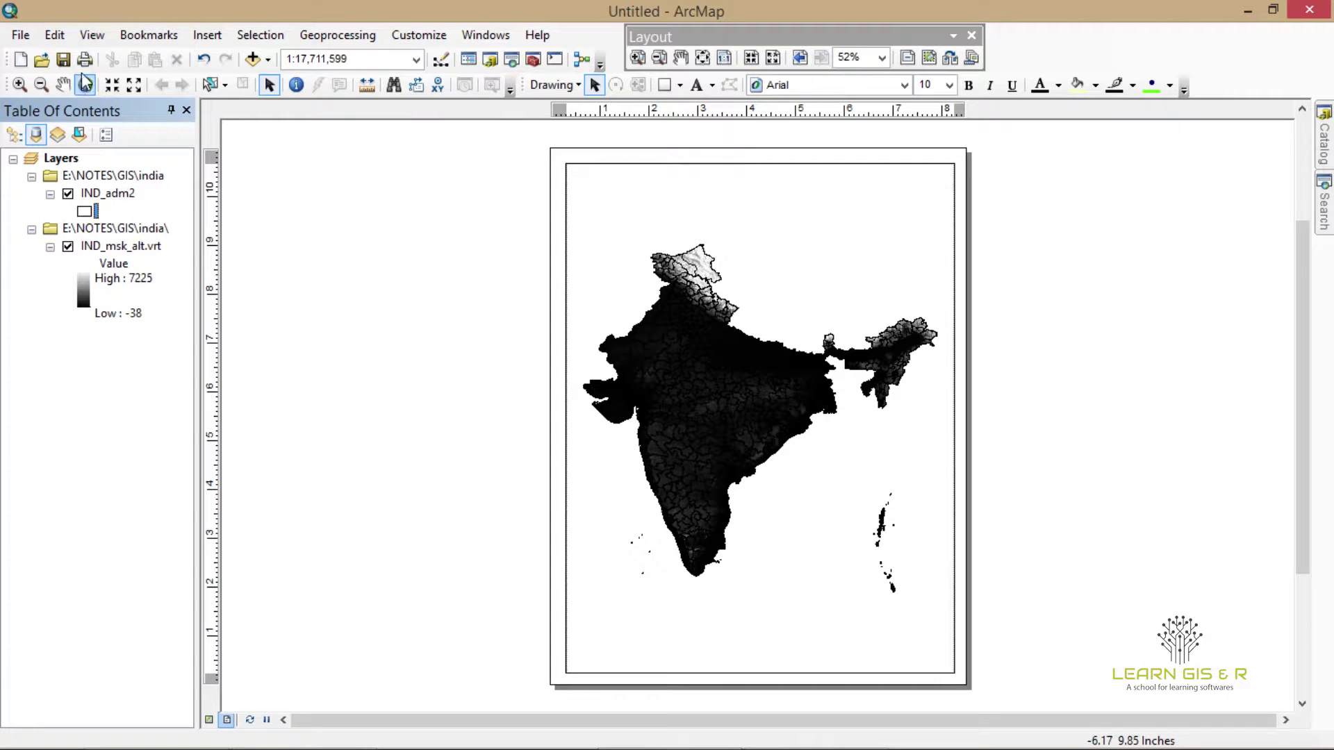
- Disable the printer paper settings and give the map page a custom size of 8 inches wide by 10 inches high
click(20, 34)
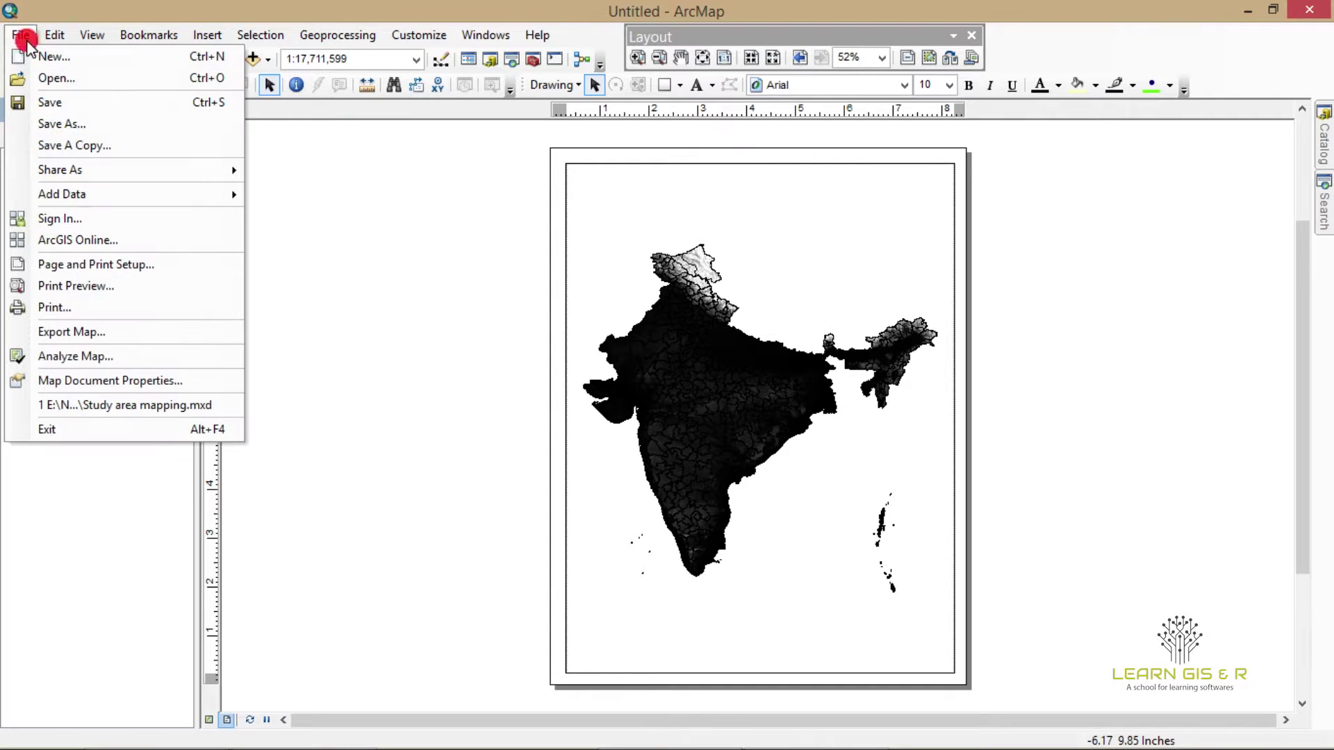
click(97, 264)
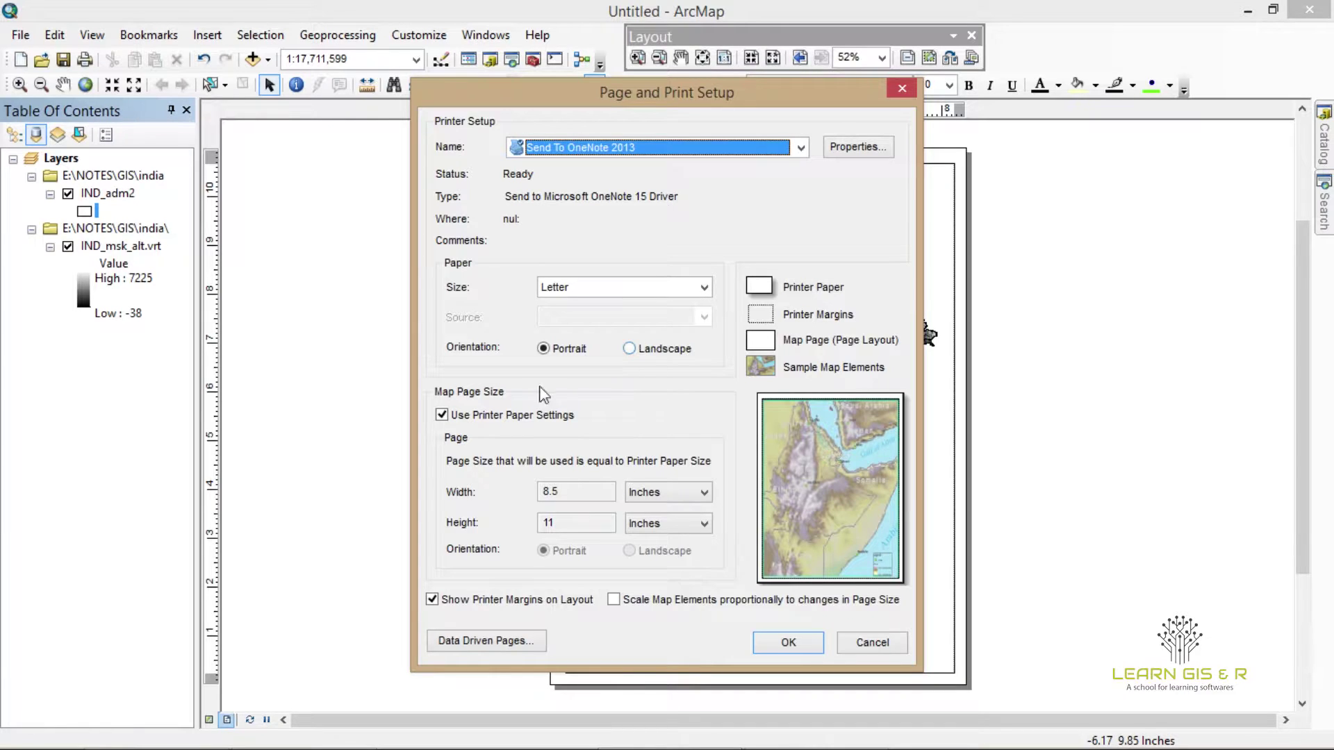
click(442, 415)
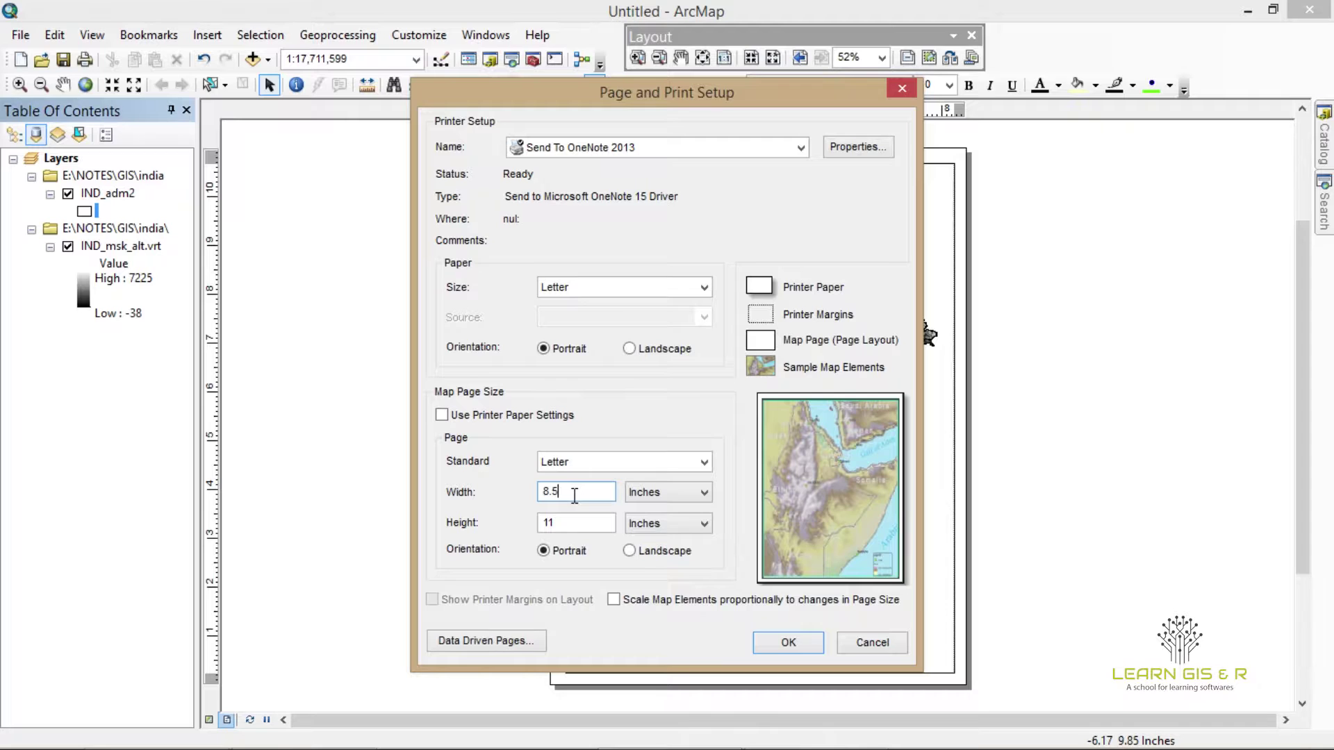
key(BackSpace)
text(10)
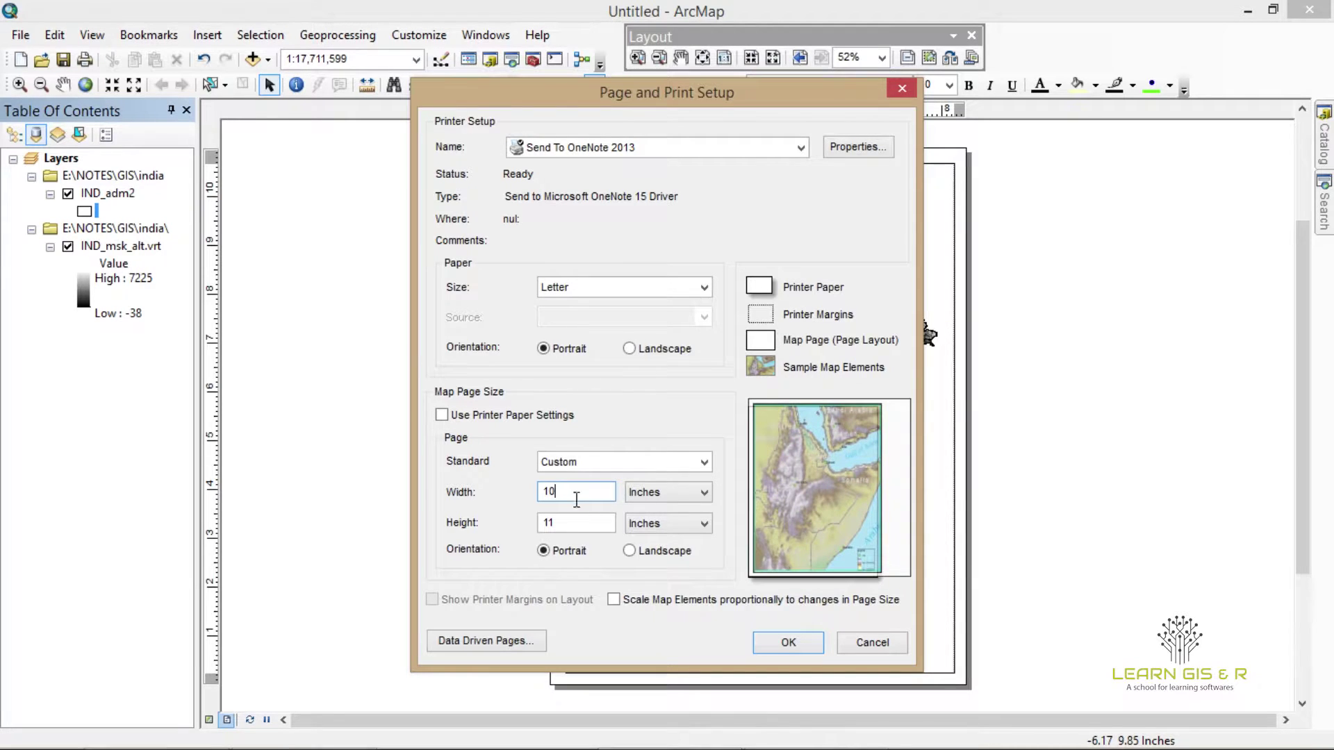
click(588, 524)
key(BackSpace)
key(BackSpace)
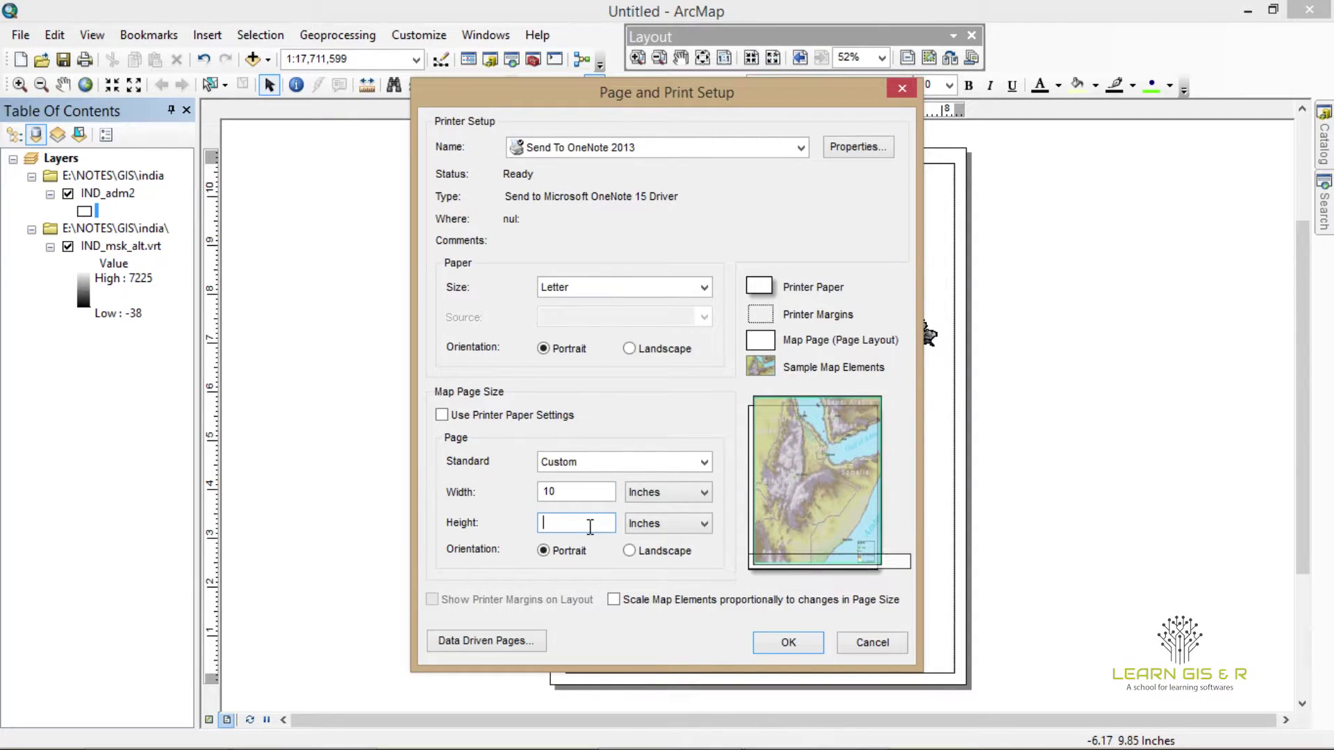
text(8)
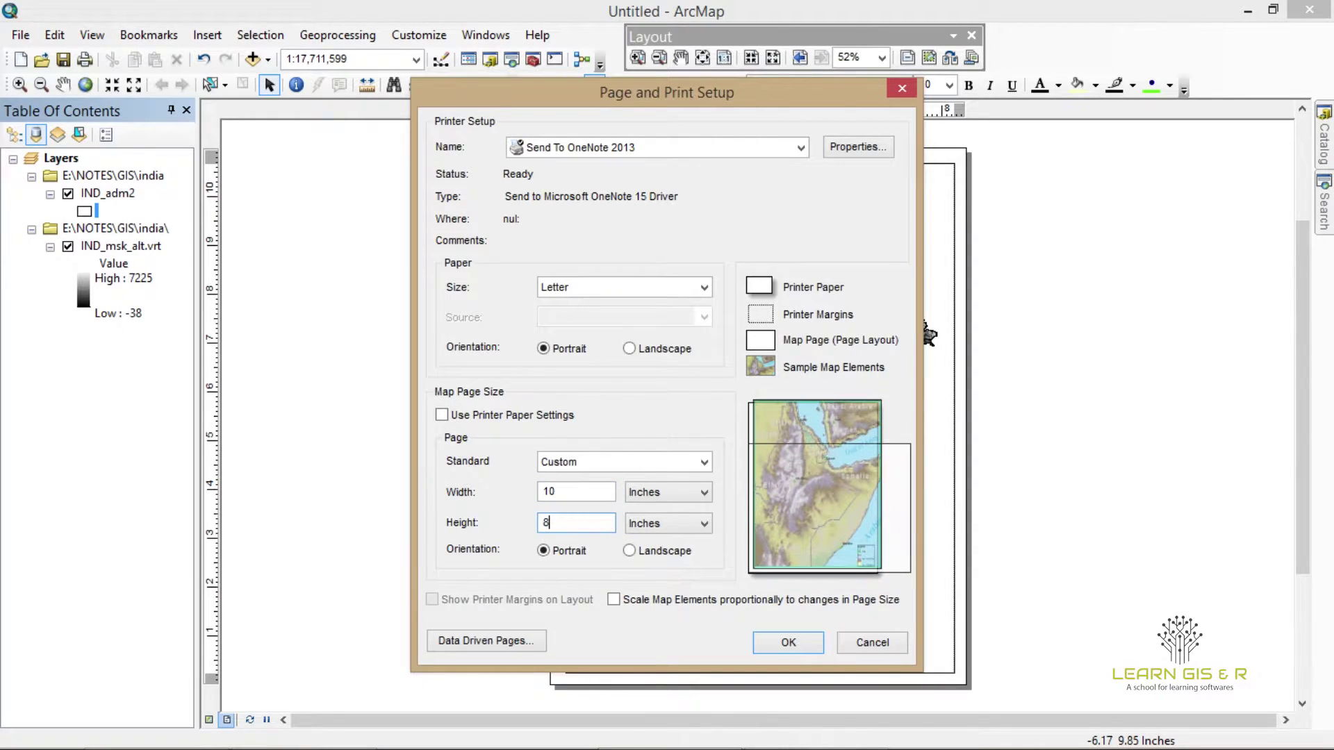
click(629, 551)
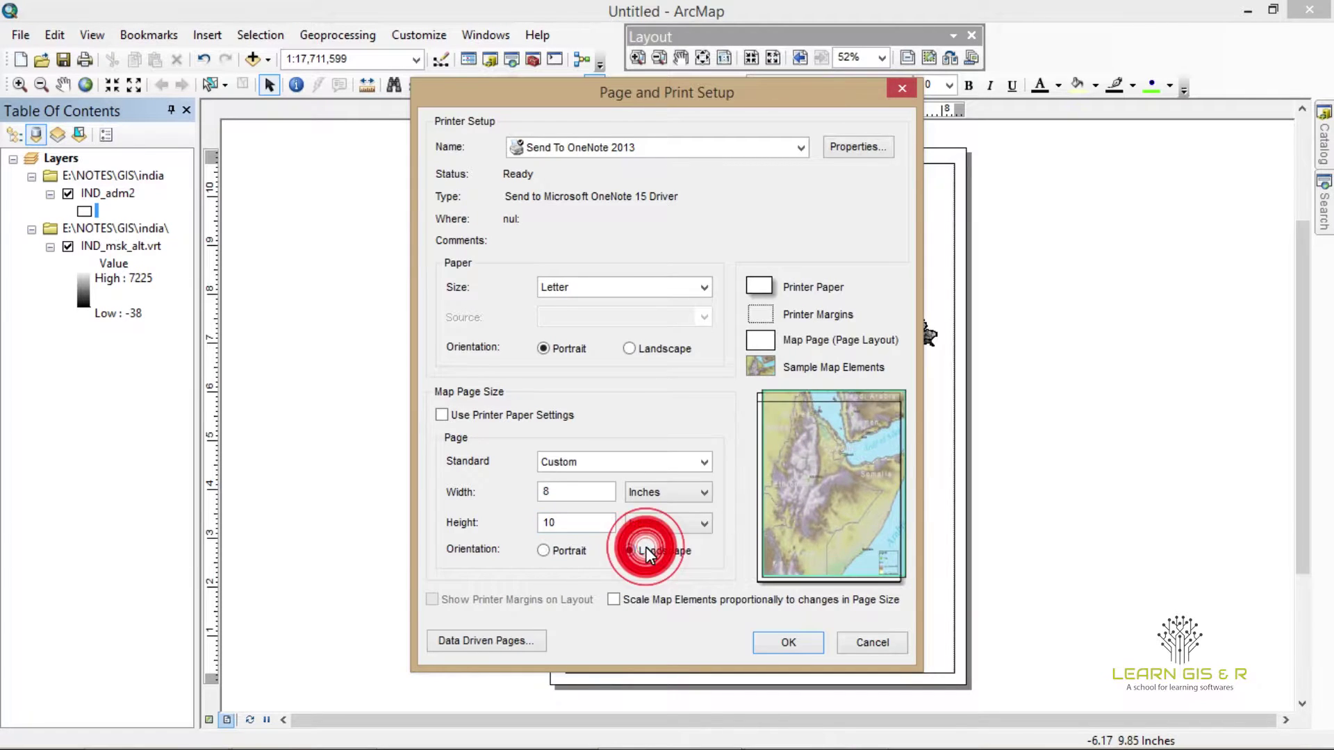
click(771, 645)
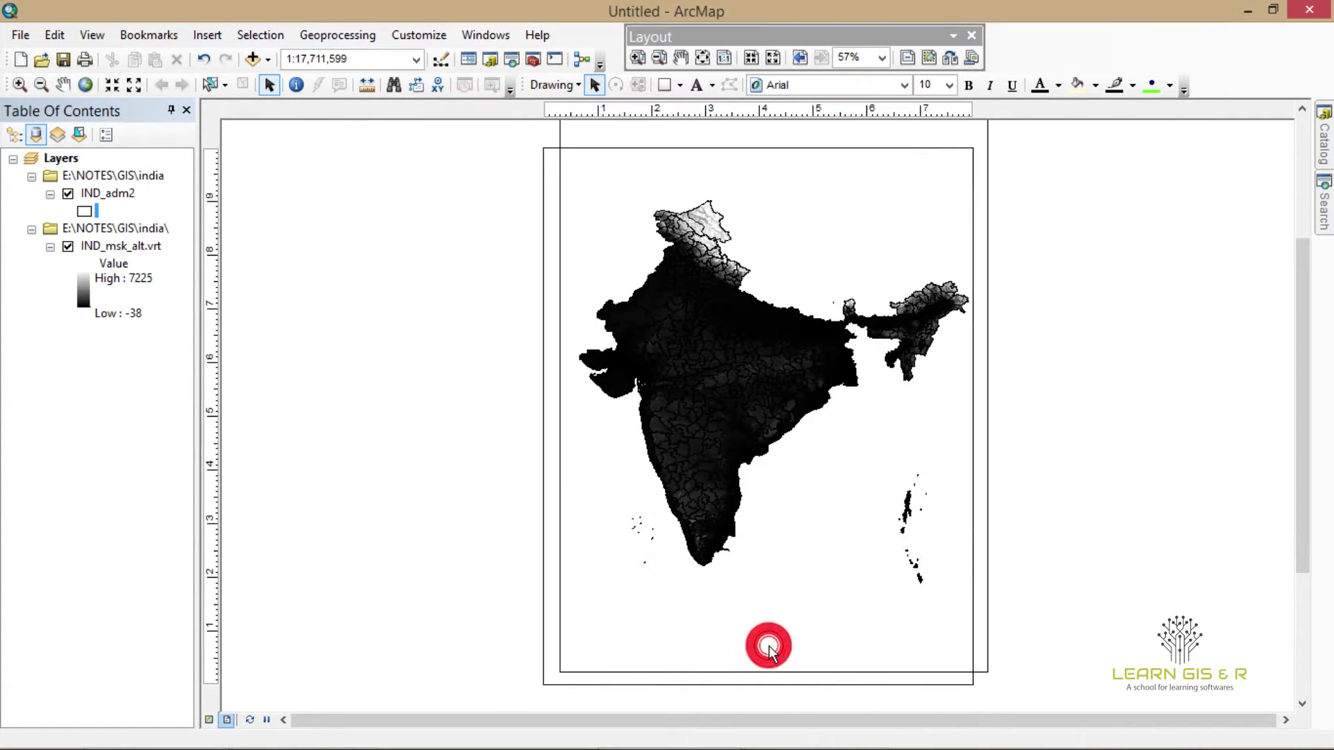
- Shrink the map's data frame to fit inside the page, leaving a narrow, roughly even margin on all sides
click(893, 291)
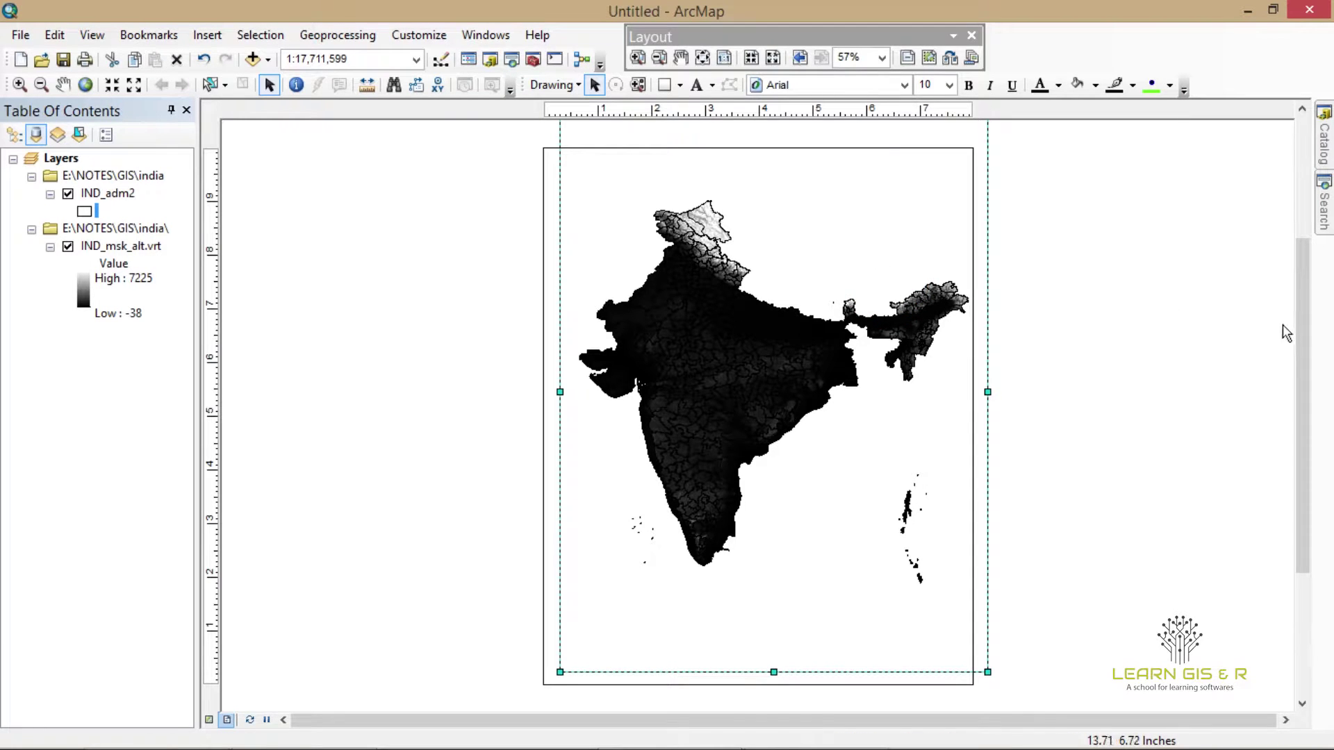
drag(1302, 369, 1302, 332)
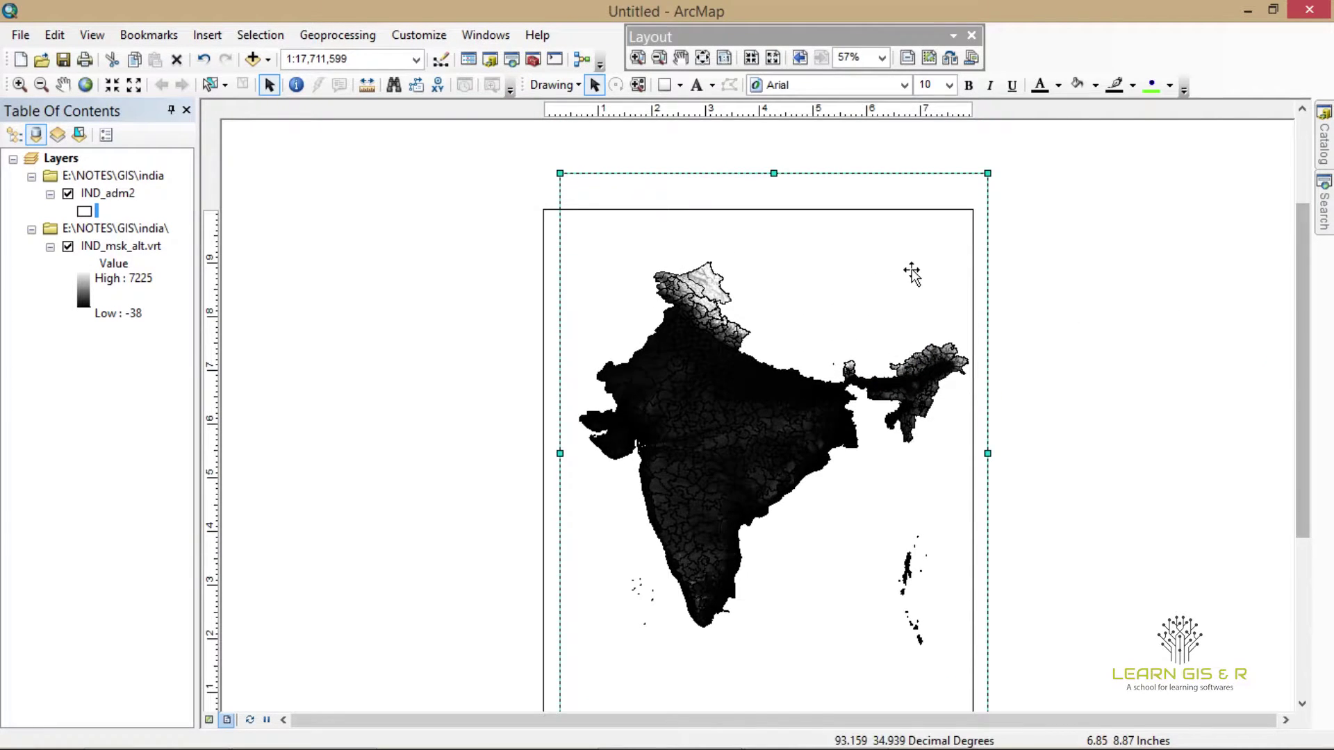
drag(987, 173, 961, 230)
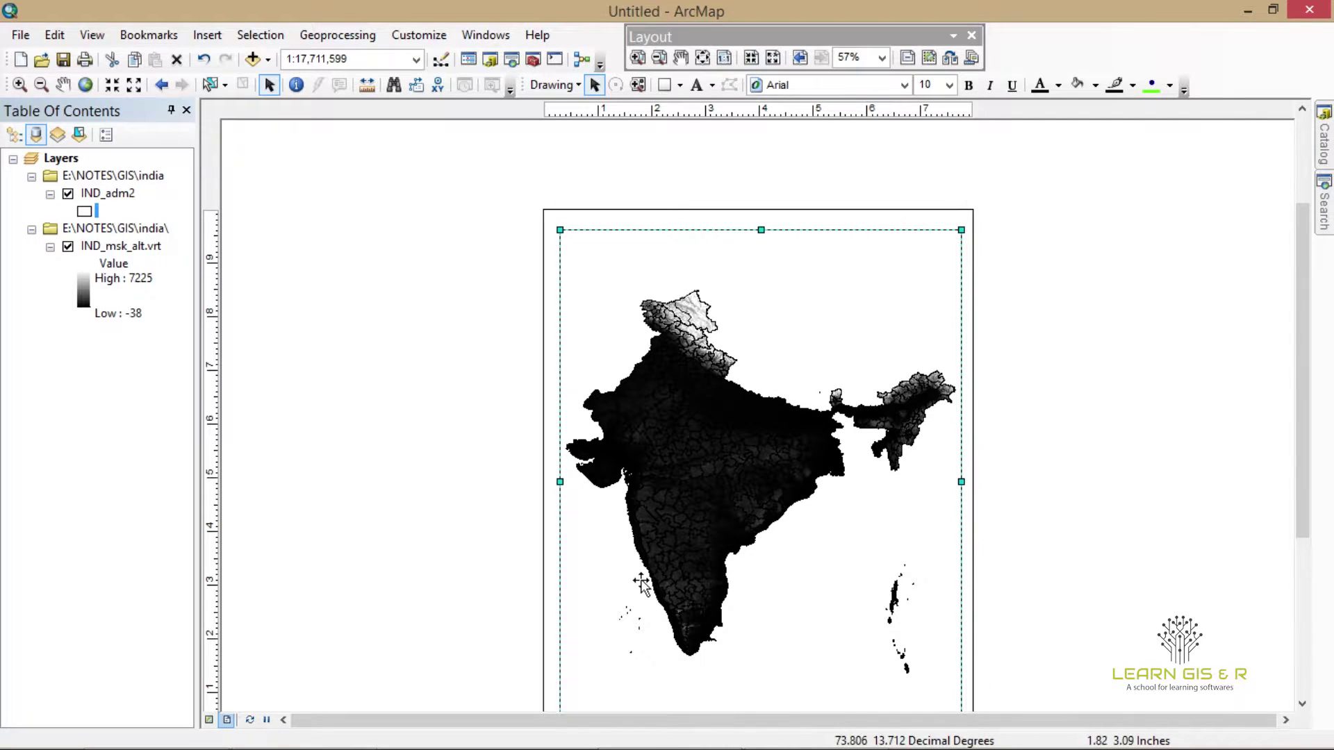
drag(1303, 379, 1295, 421)
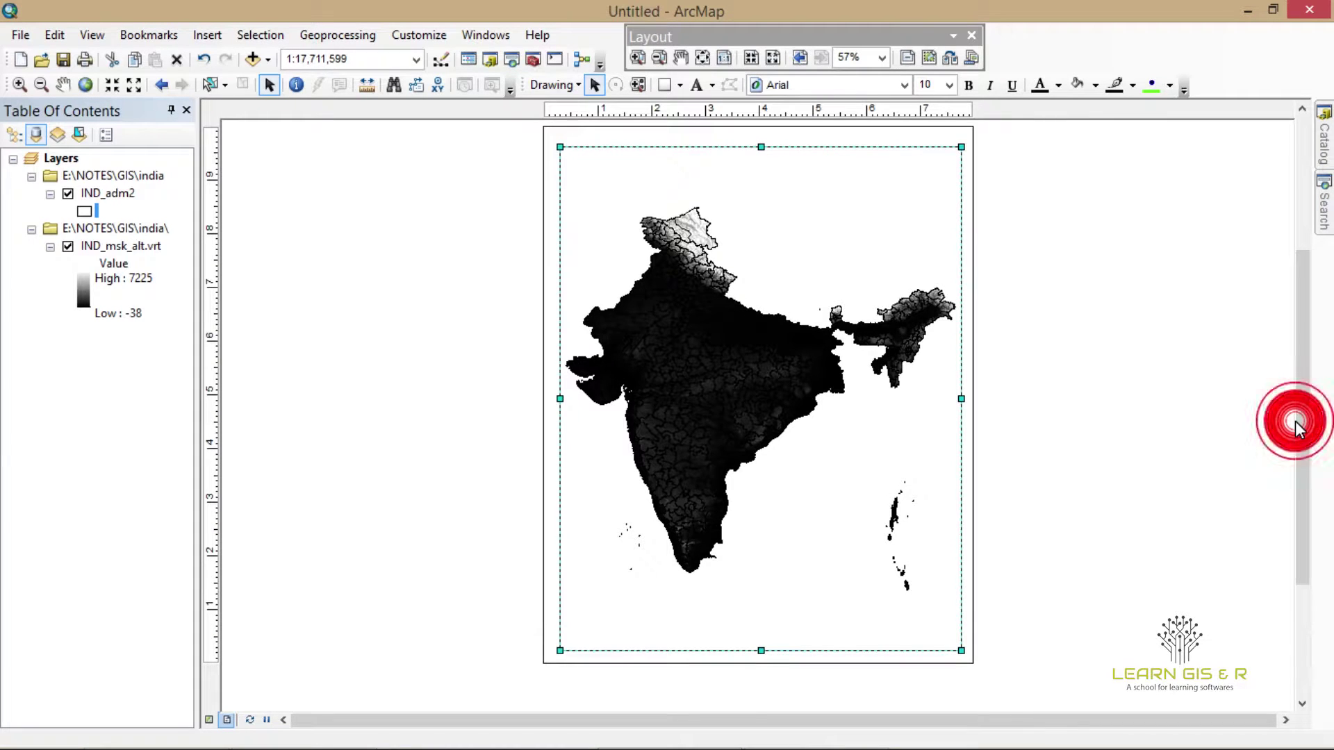
drag(1298, 408, 1301, 395)
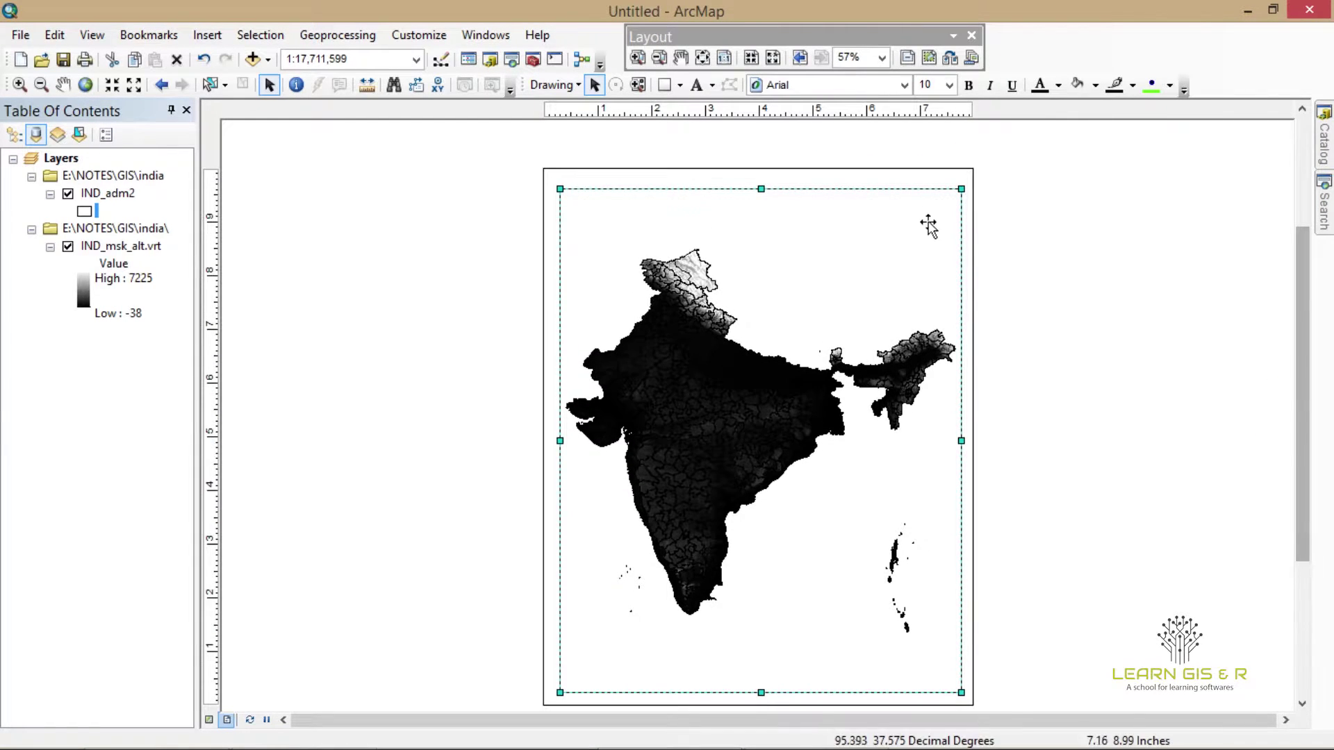
drag(762, 188, 762, 184)
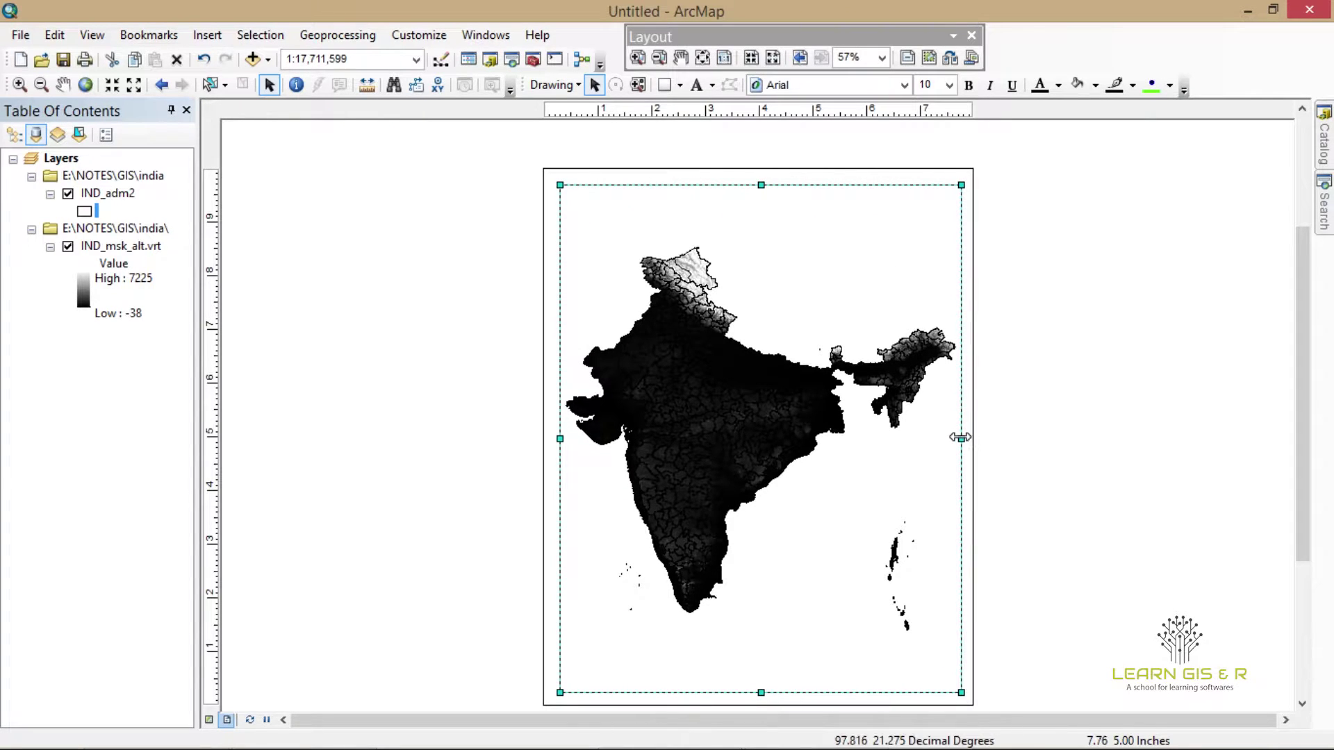
drag(961, 439, 958, 439)
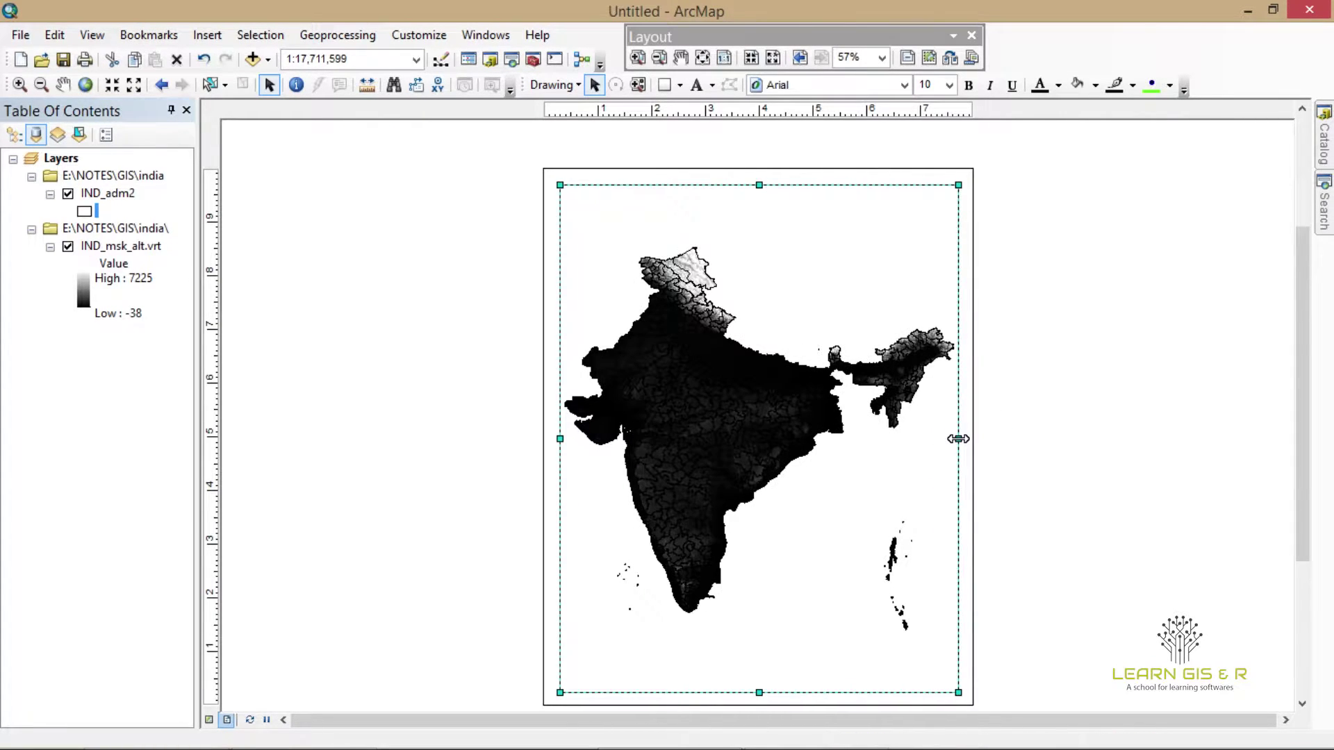
- Apply the blue-yellow-red color ramp to the stretched symbology of the IND_msk_alt.vrt elevation layer
right_click(123, 248)
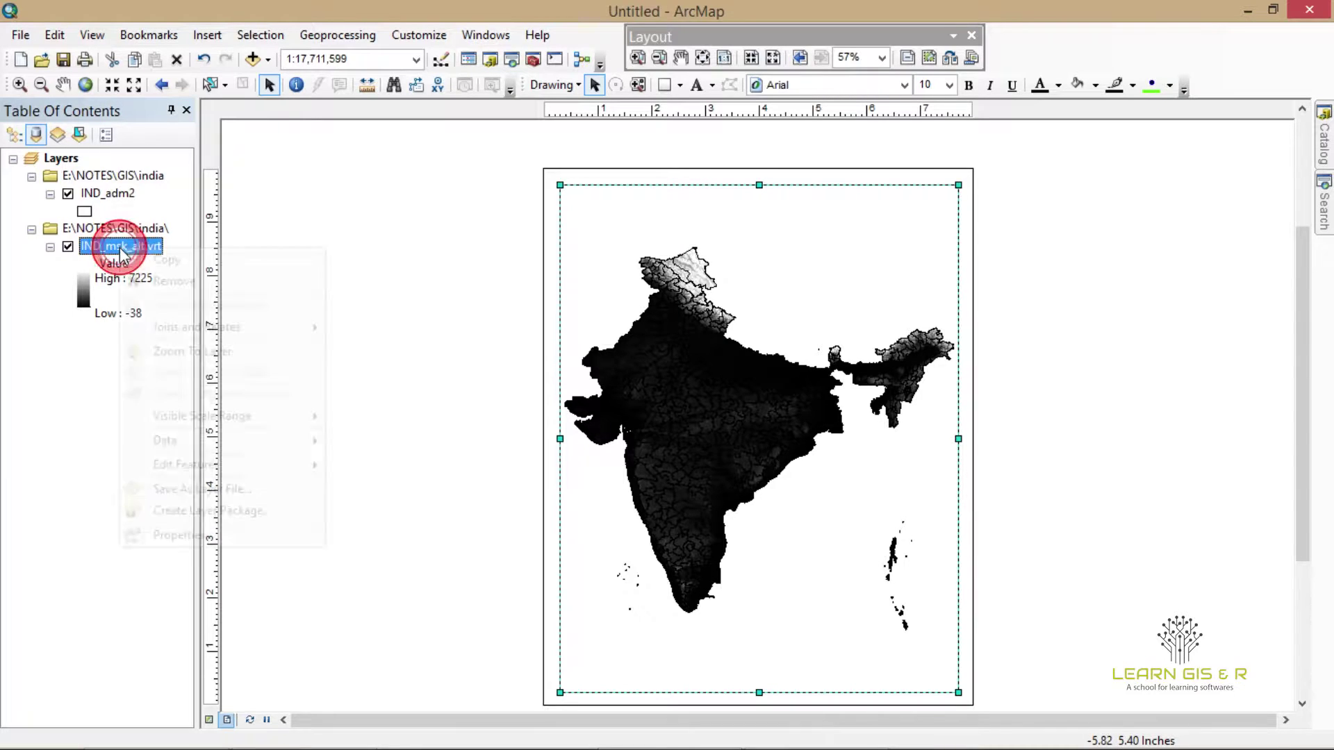
click(181, 543)
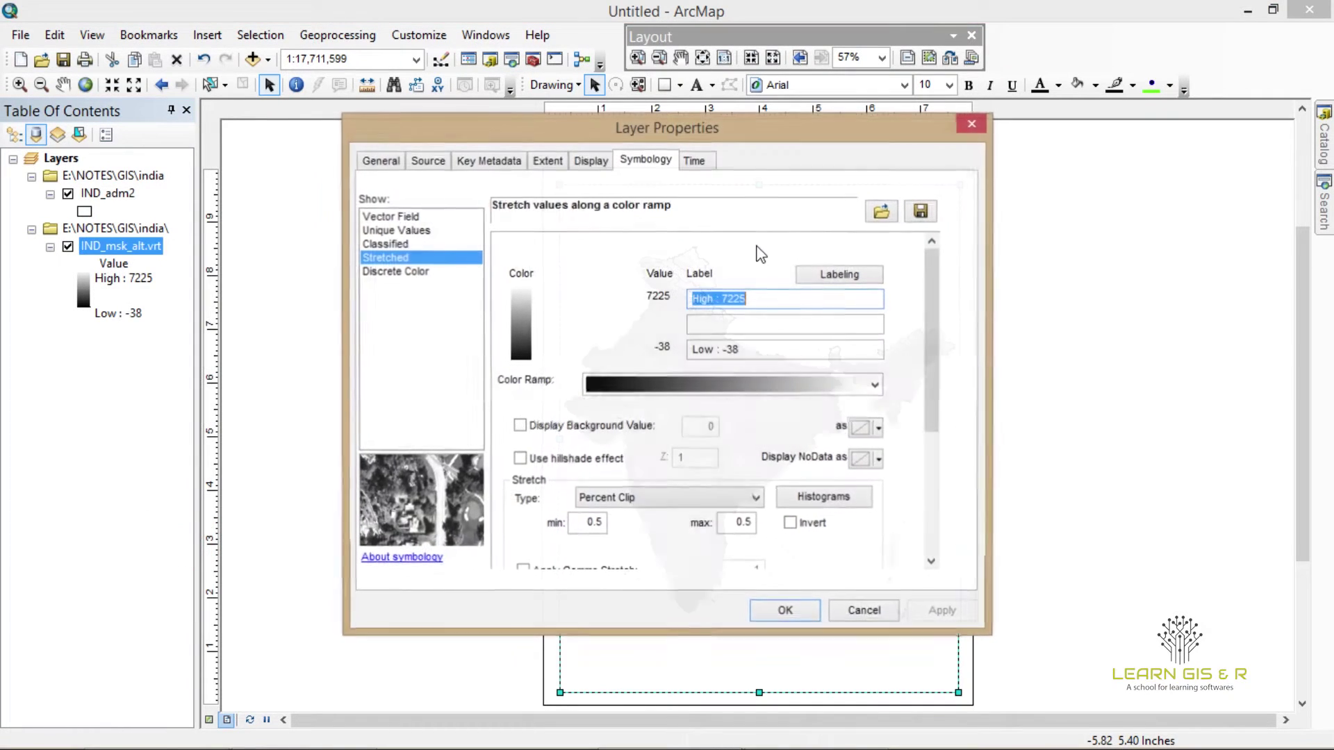
click(874, 388)
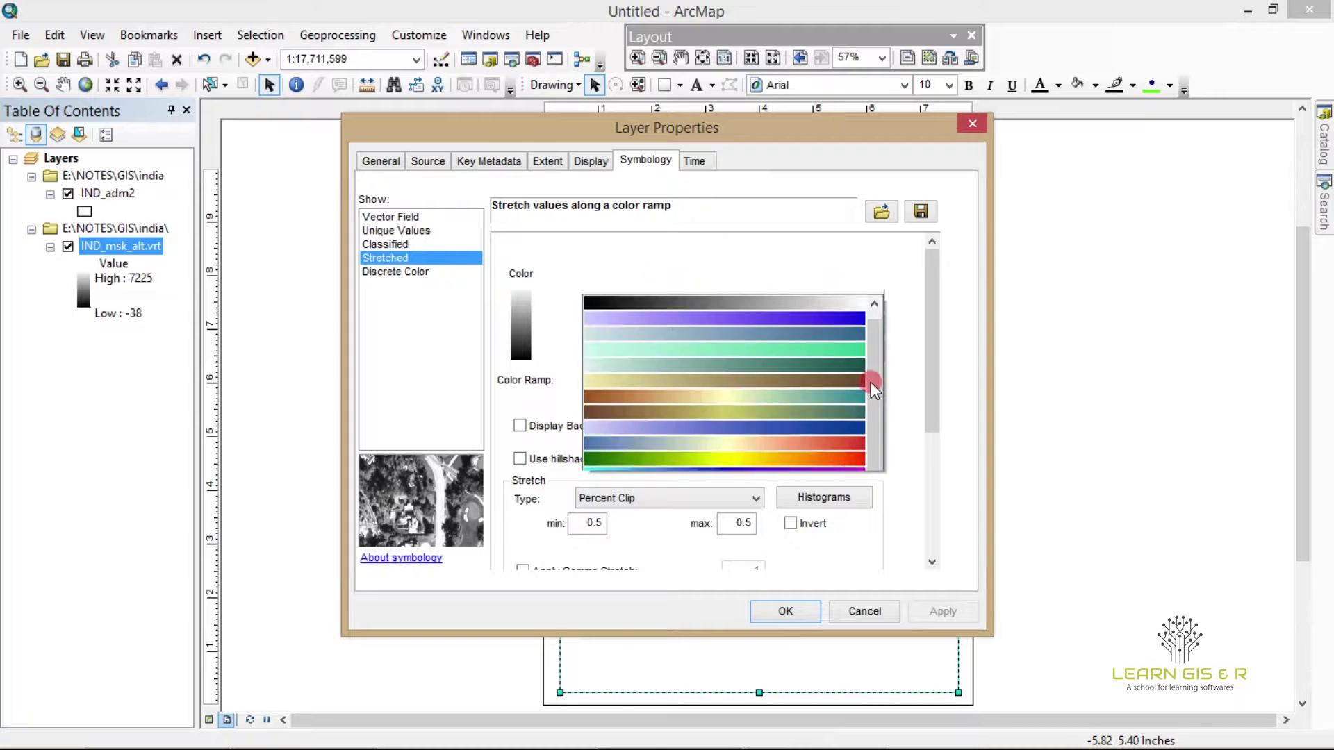
drag(877, 240, 807, 198)
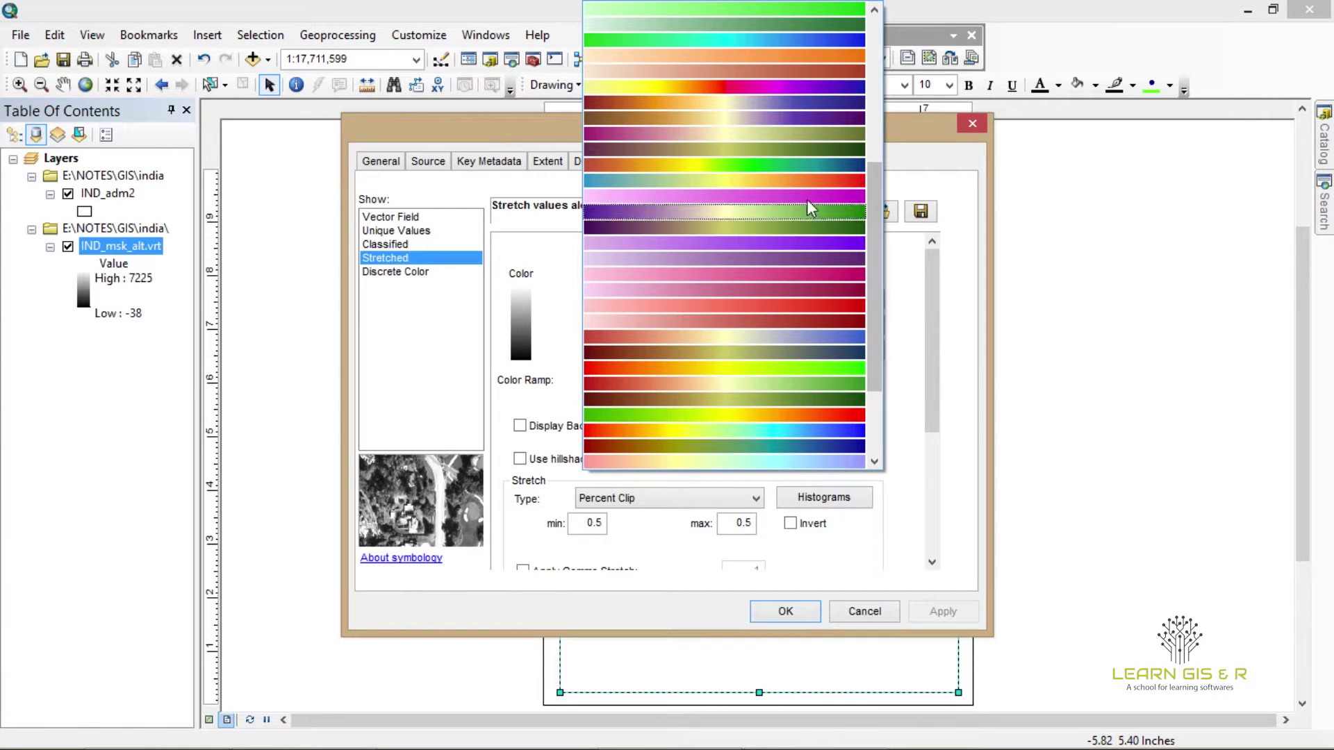
click(801, 177)
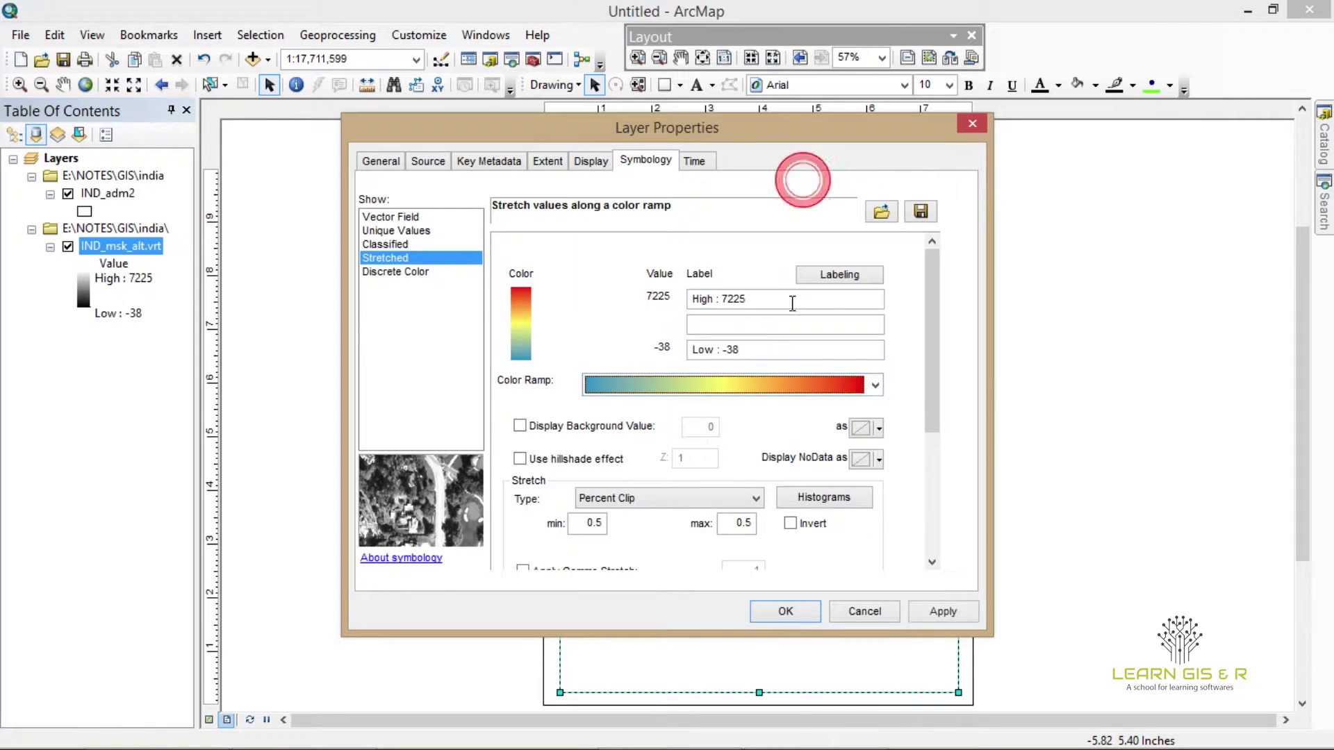
click(931, 611)
click(783, 613)
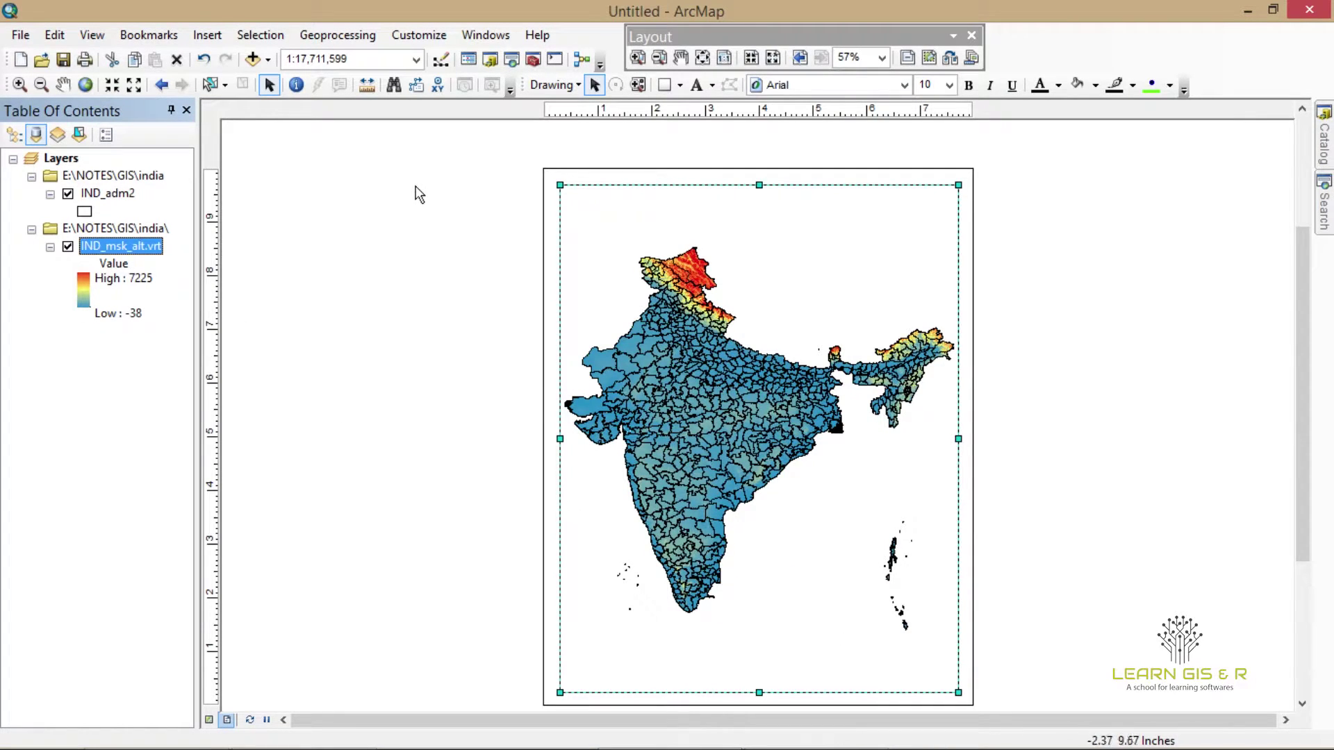
- Insert the ESRI North 7 north arrow and place it in the lower-left corner of the data frame
click(206, 34)
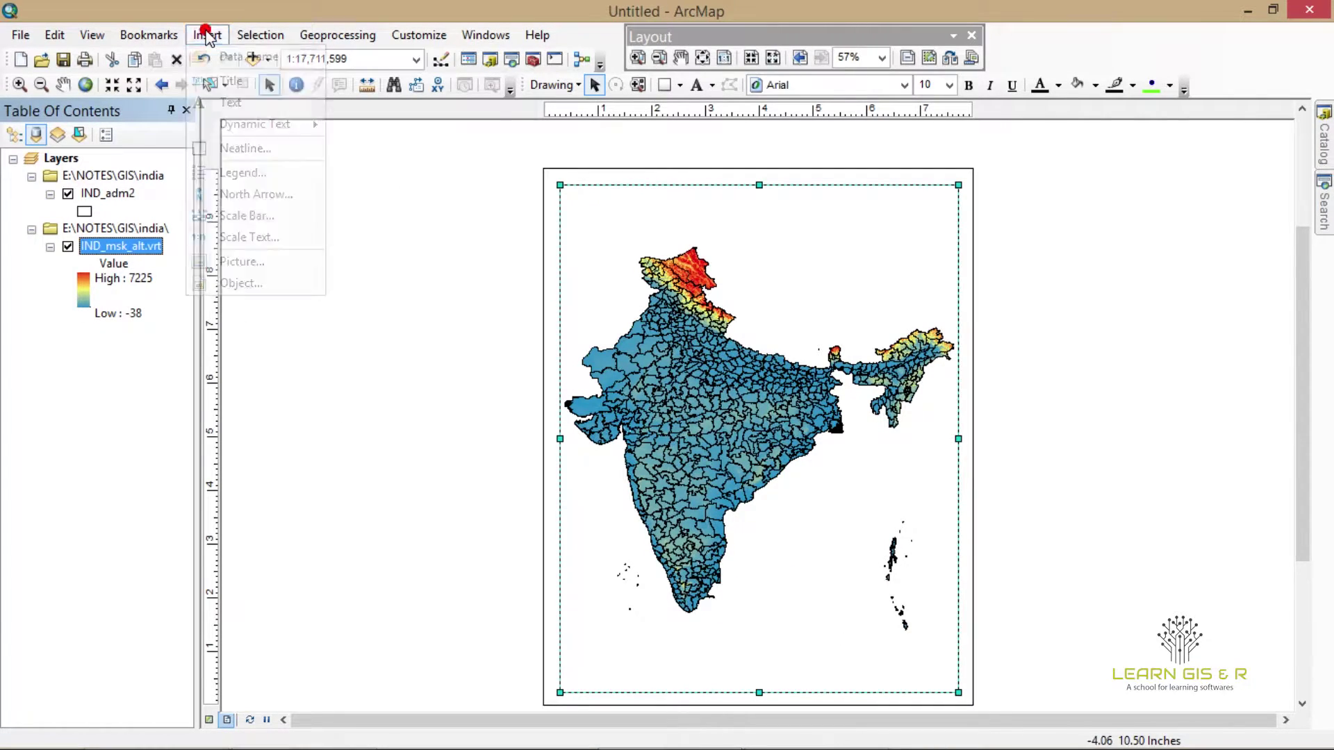
click(232, 196)
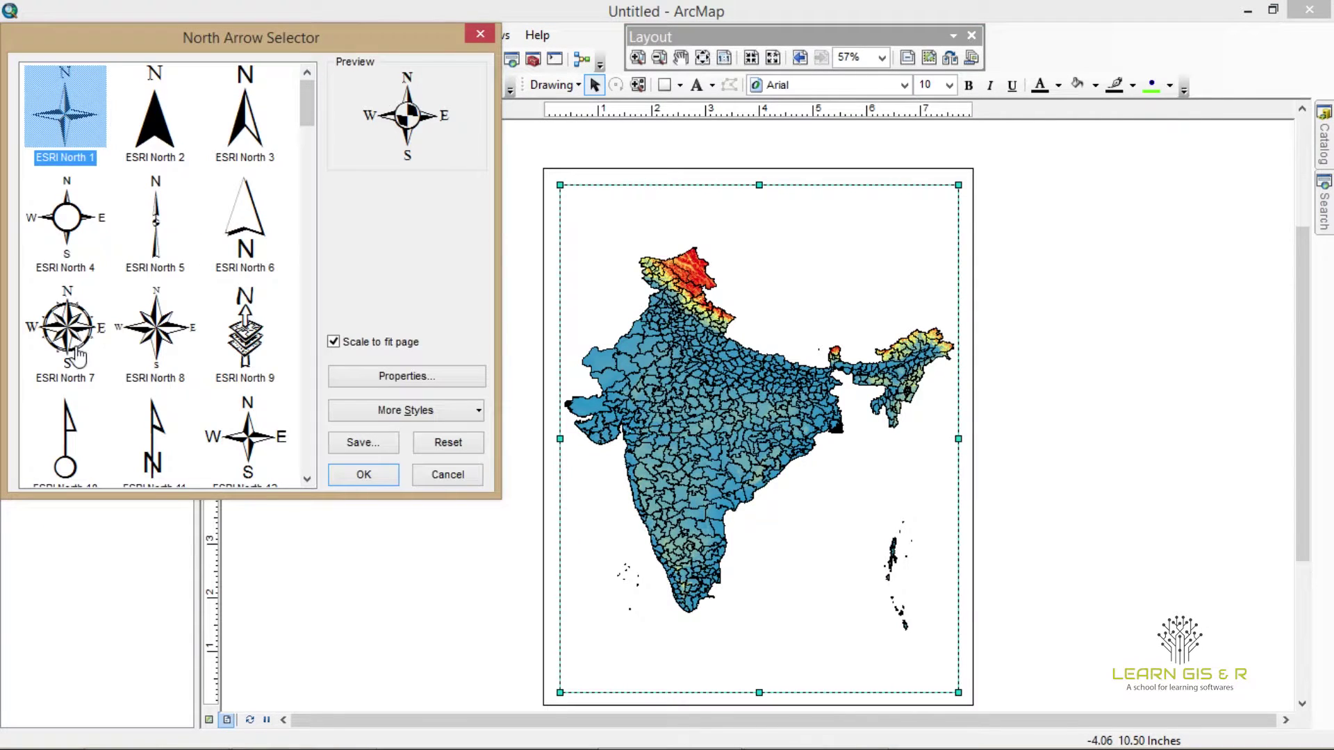
click(76, 358)
click(349, 477)
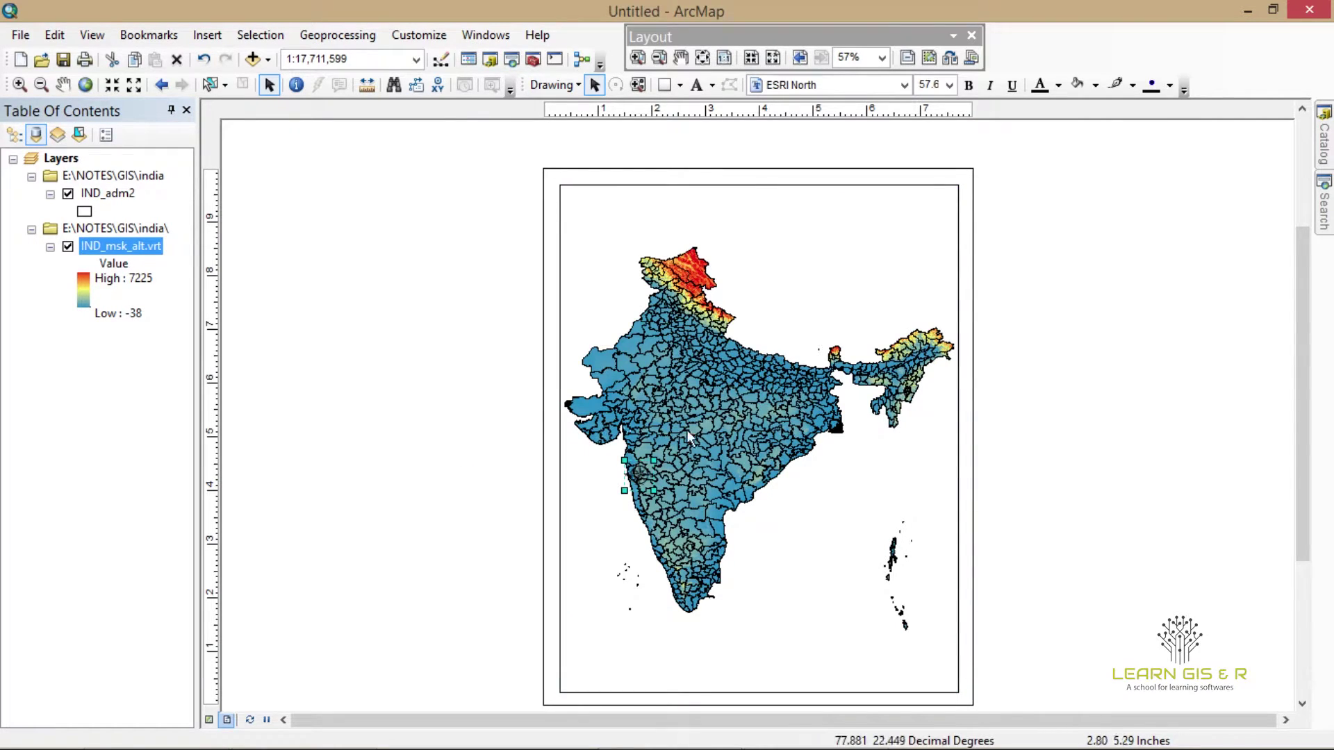
drag(640, 473, 598, 642)
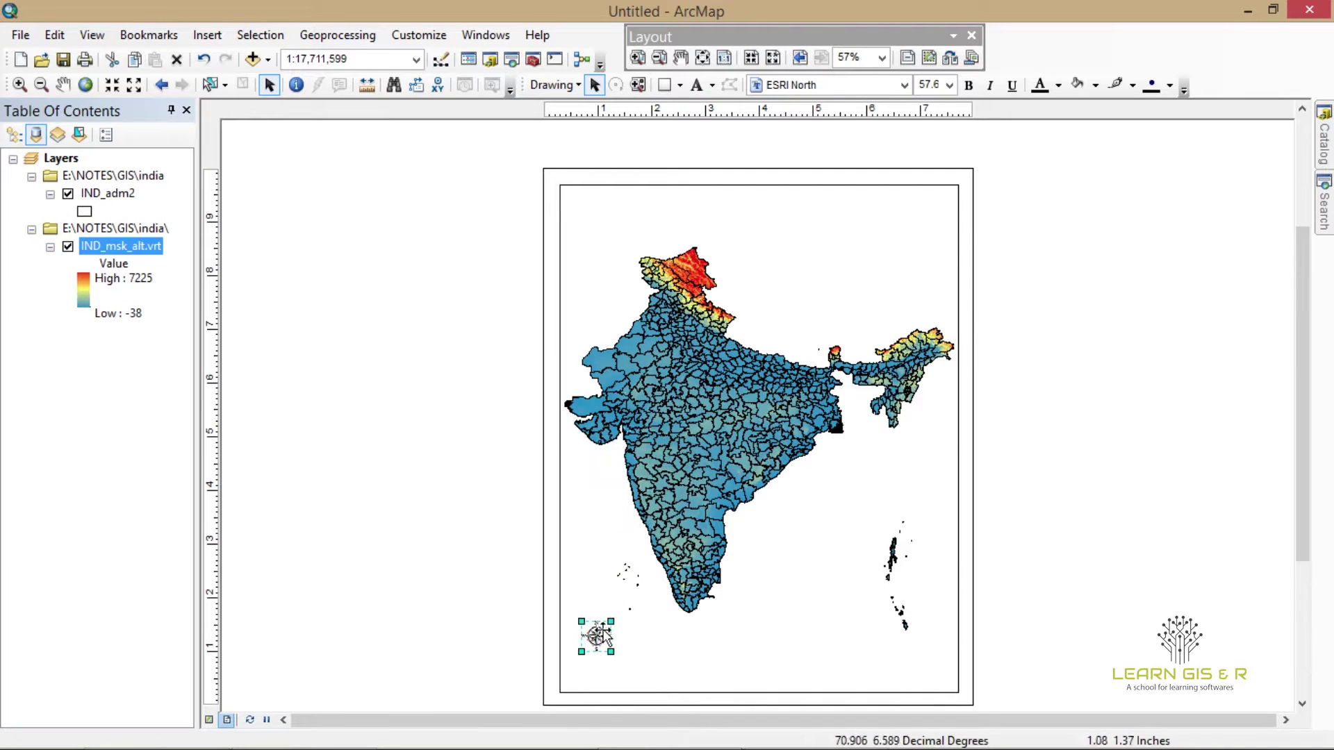
- Enlarge the north arrow to about twice its size and move it close to the data frame's lower-left corner
click(611, 621)
drag(643, 592, 642, 589)
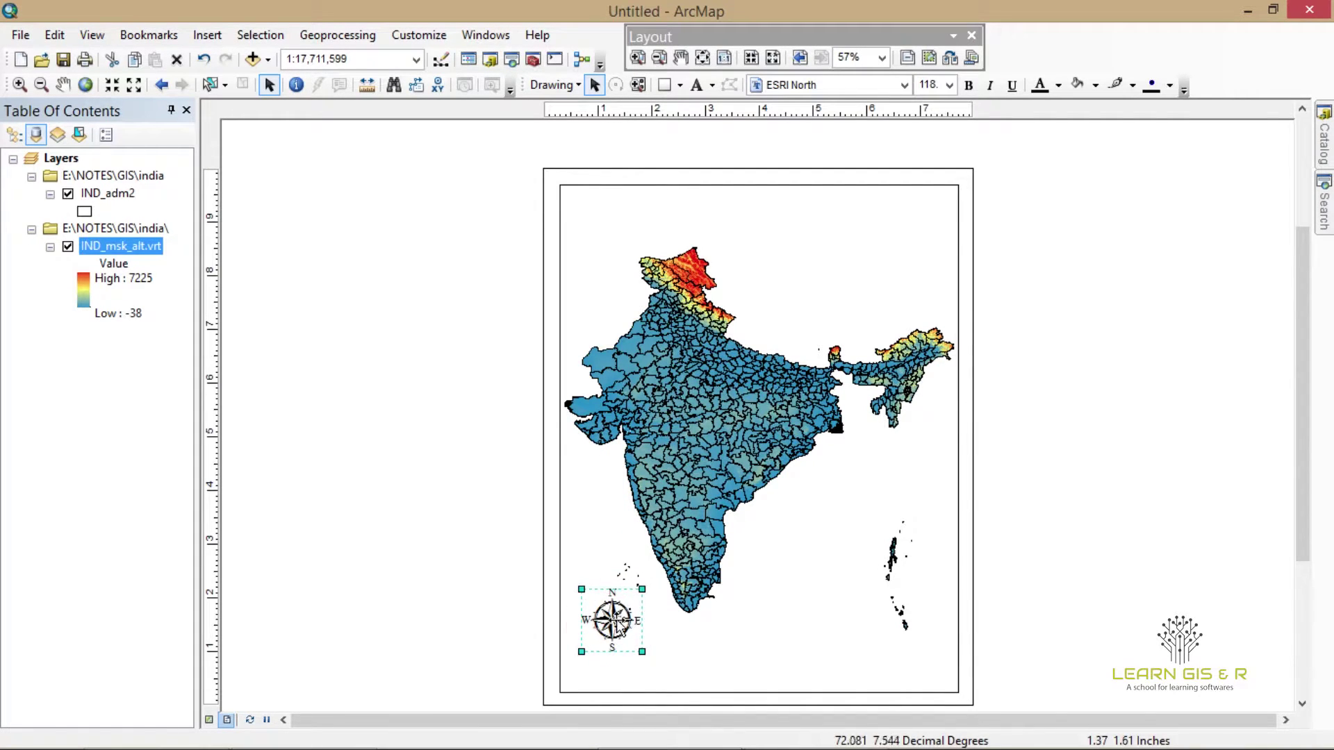
drag(619, 636, 608, 668)
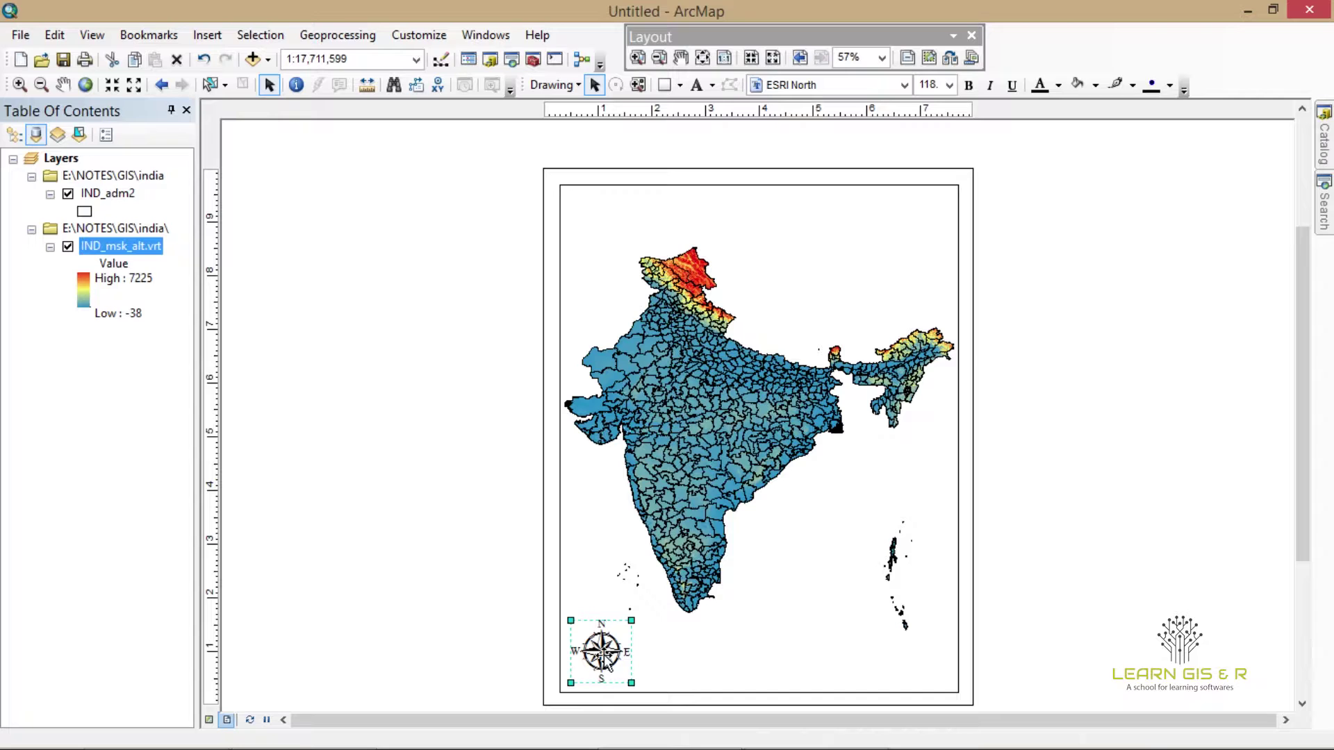
click(812, 567)
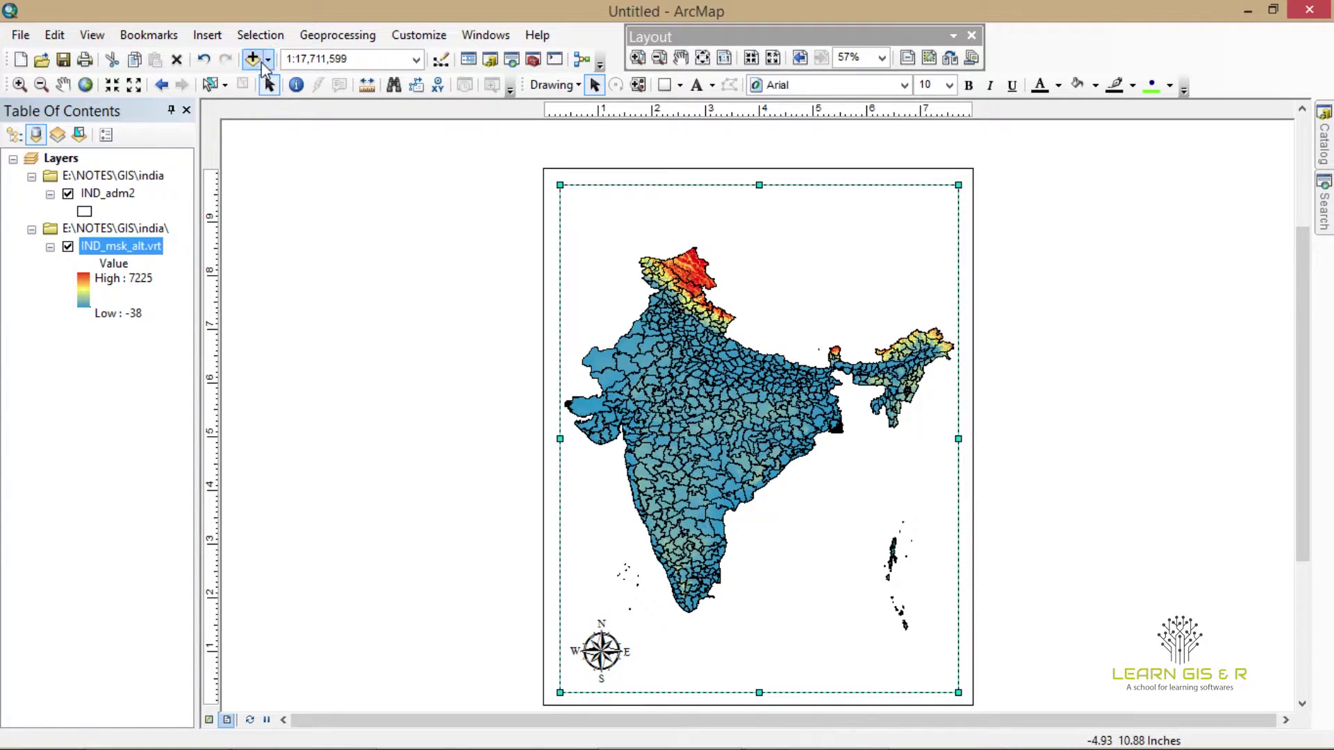
- Insert a text element reading "Elevation Map" in the blank area near the data frame's upper-right corner
click(206, 35)
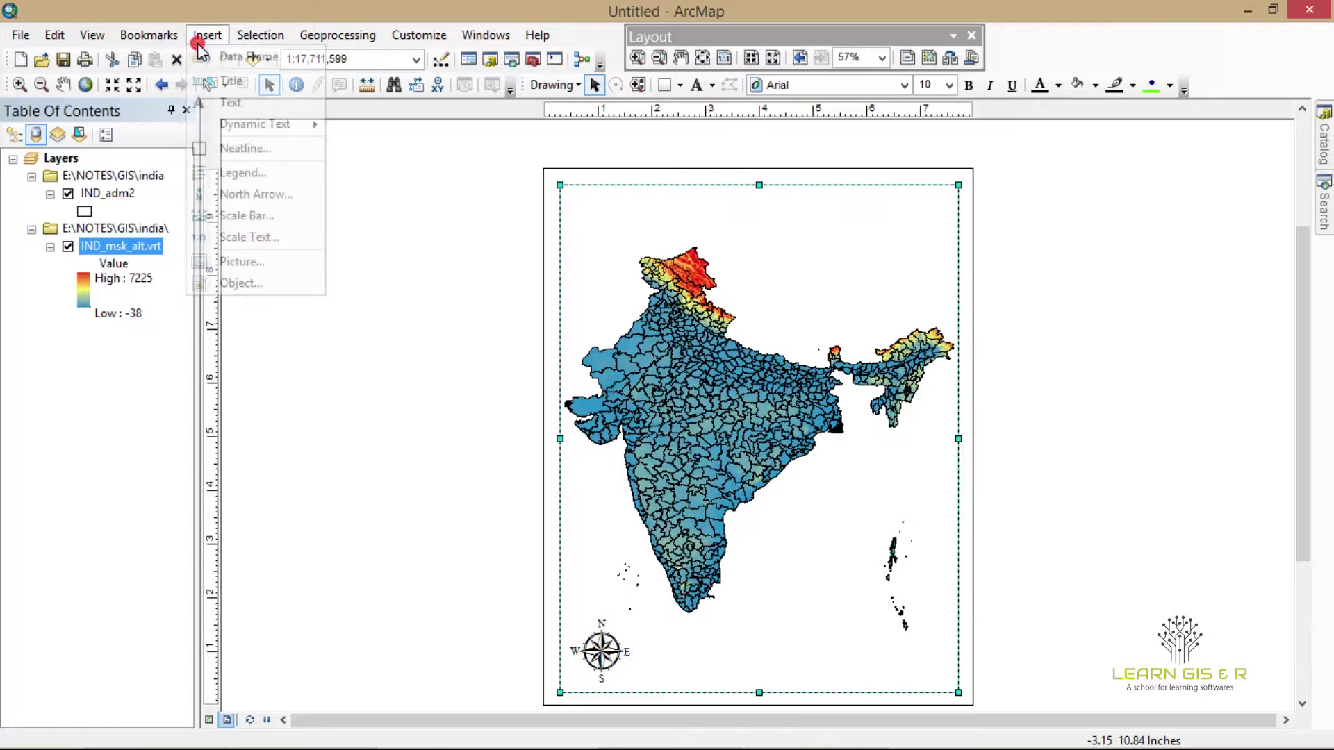
click(215, 104)
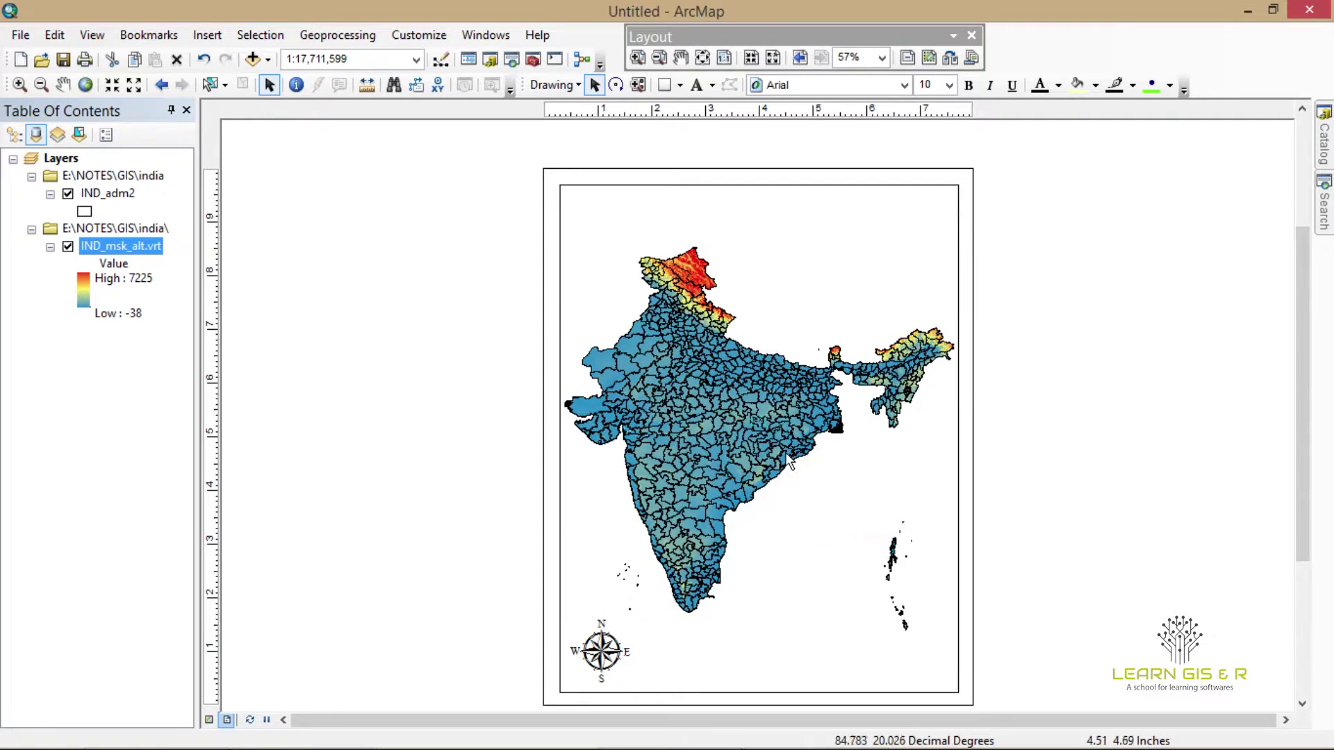
click(761, 416)
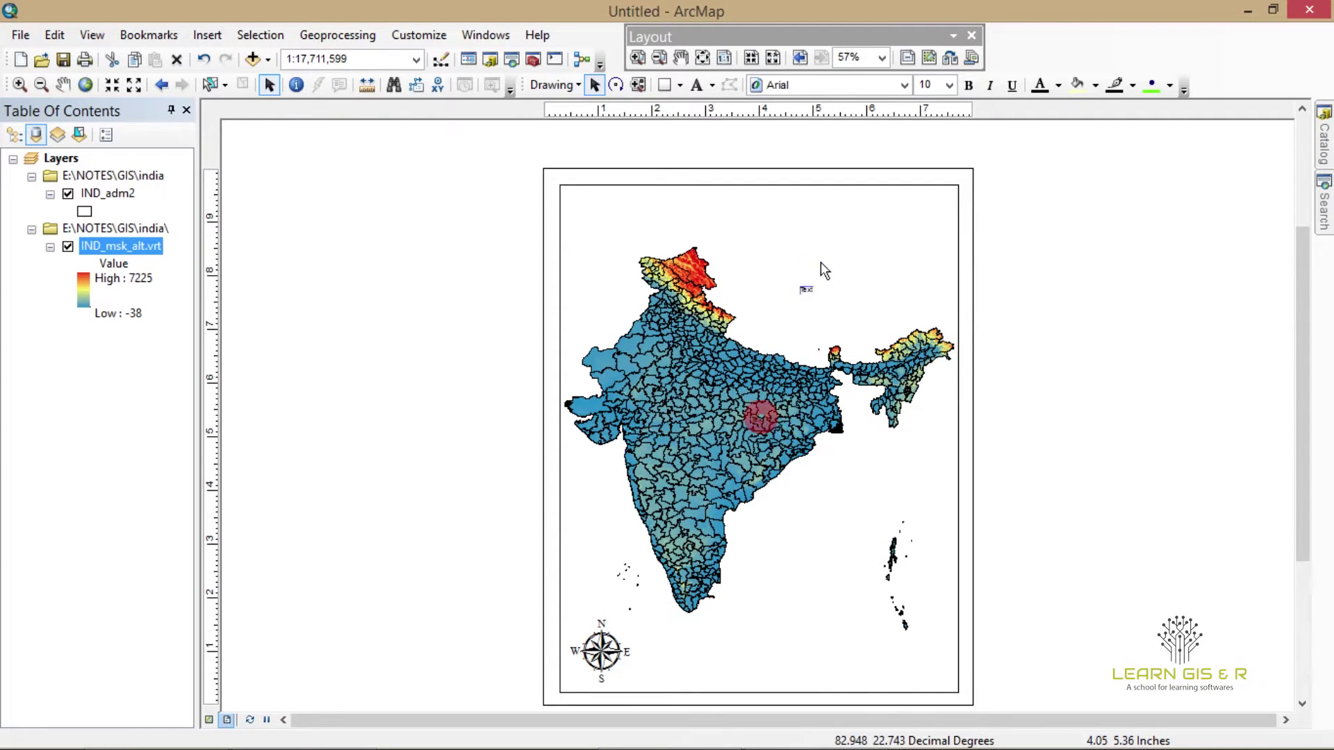
double_click(844, 202)
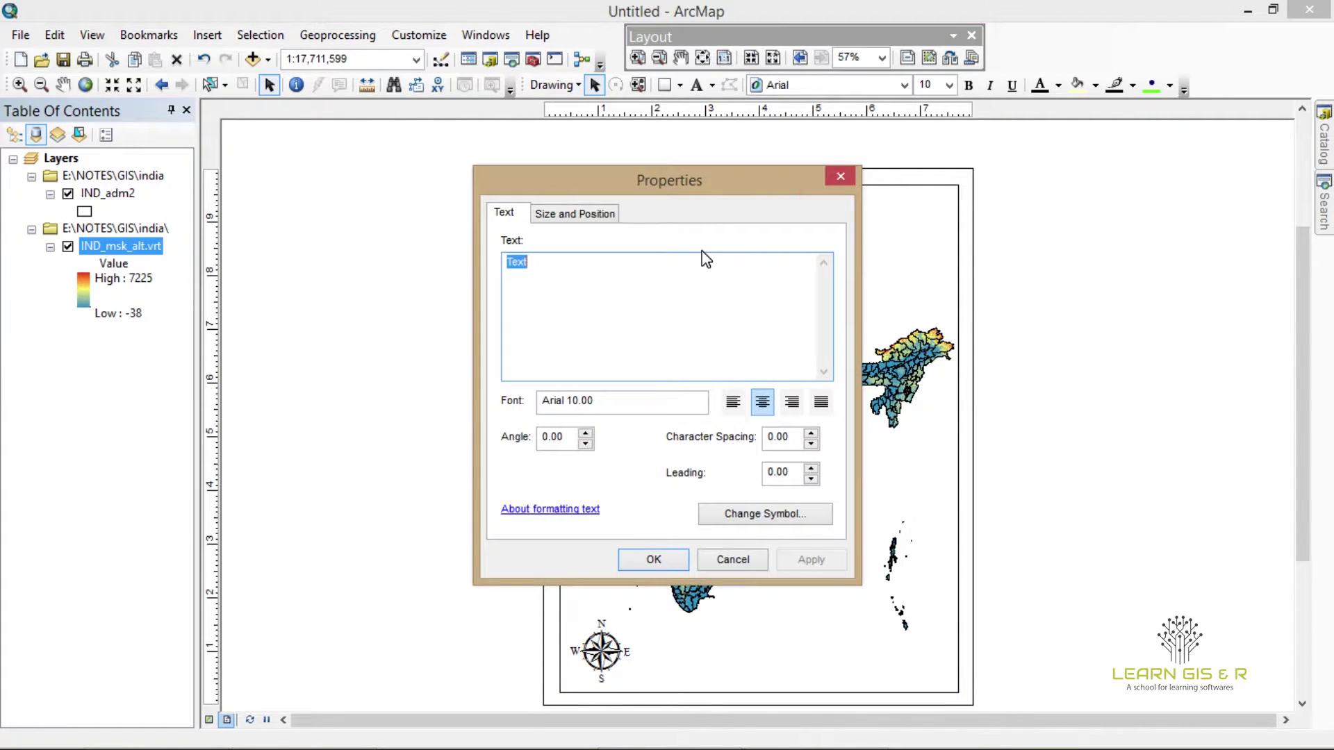
key(BackSpace)
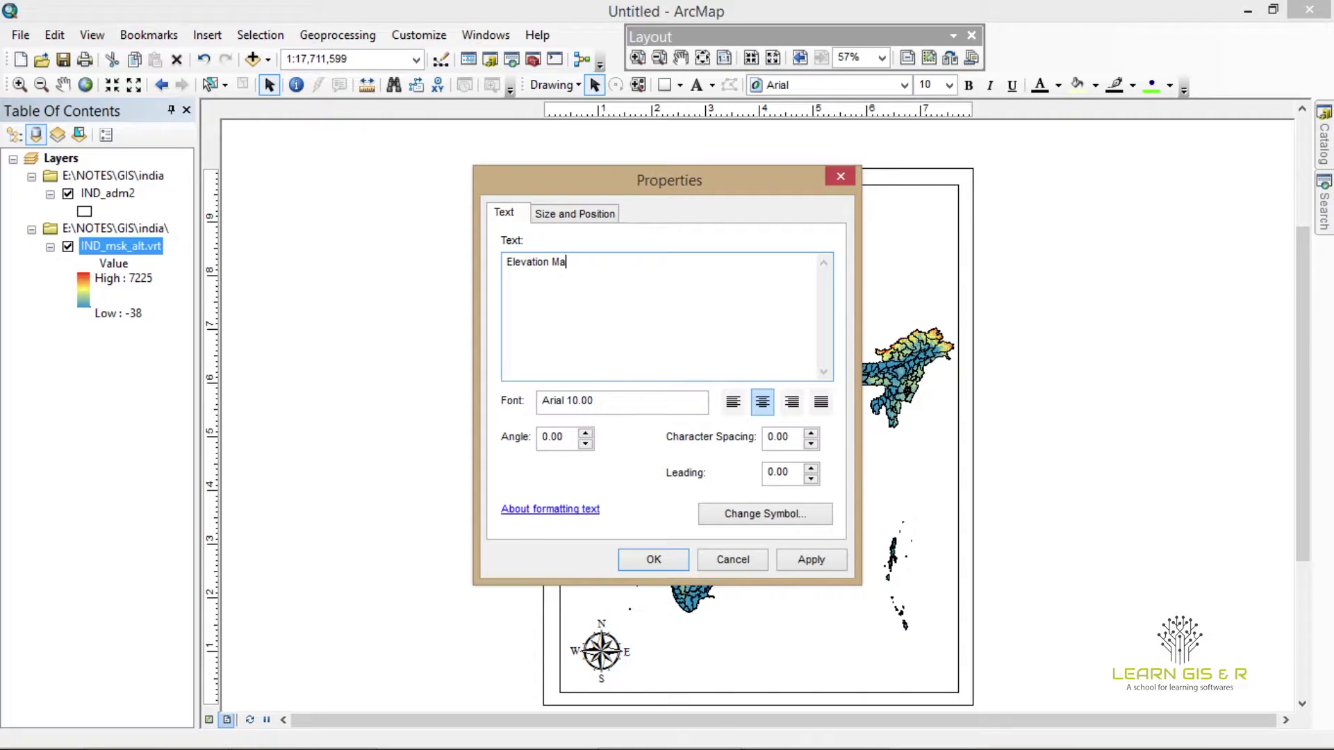
- Format the Elevation Map title as bold Calibri, size 28, and shift it slightly toward the data frame's upper-right corner
click(767, 519)
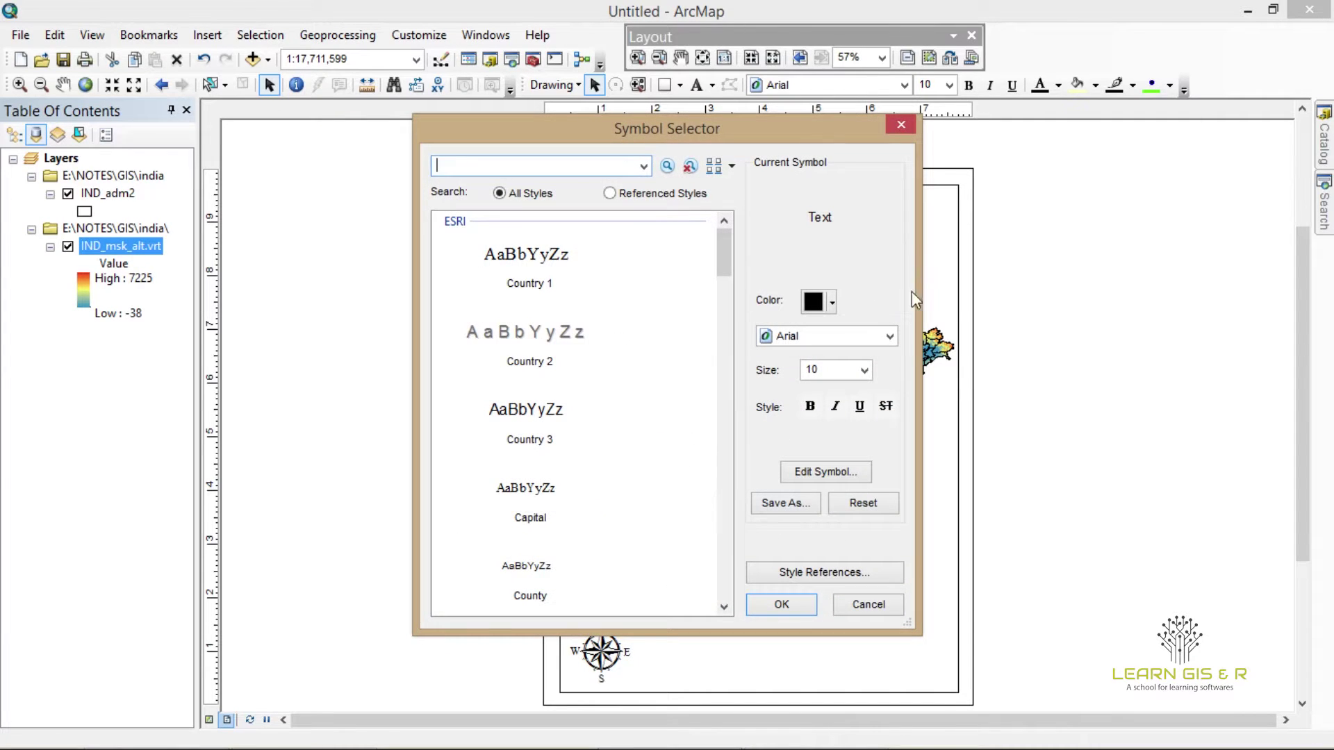
click(865, 372)
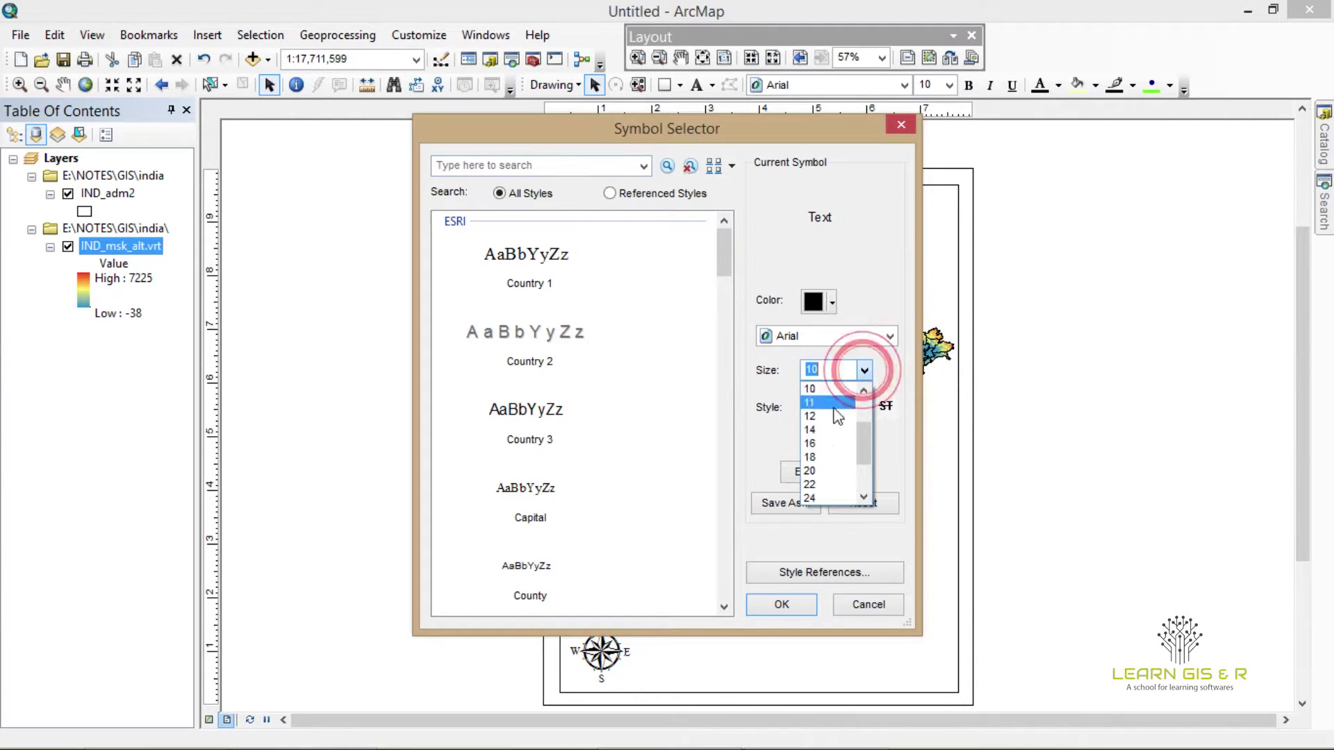
click(822, 493)
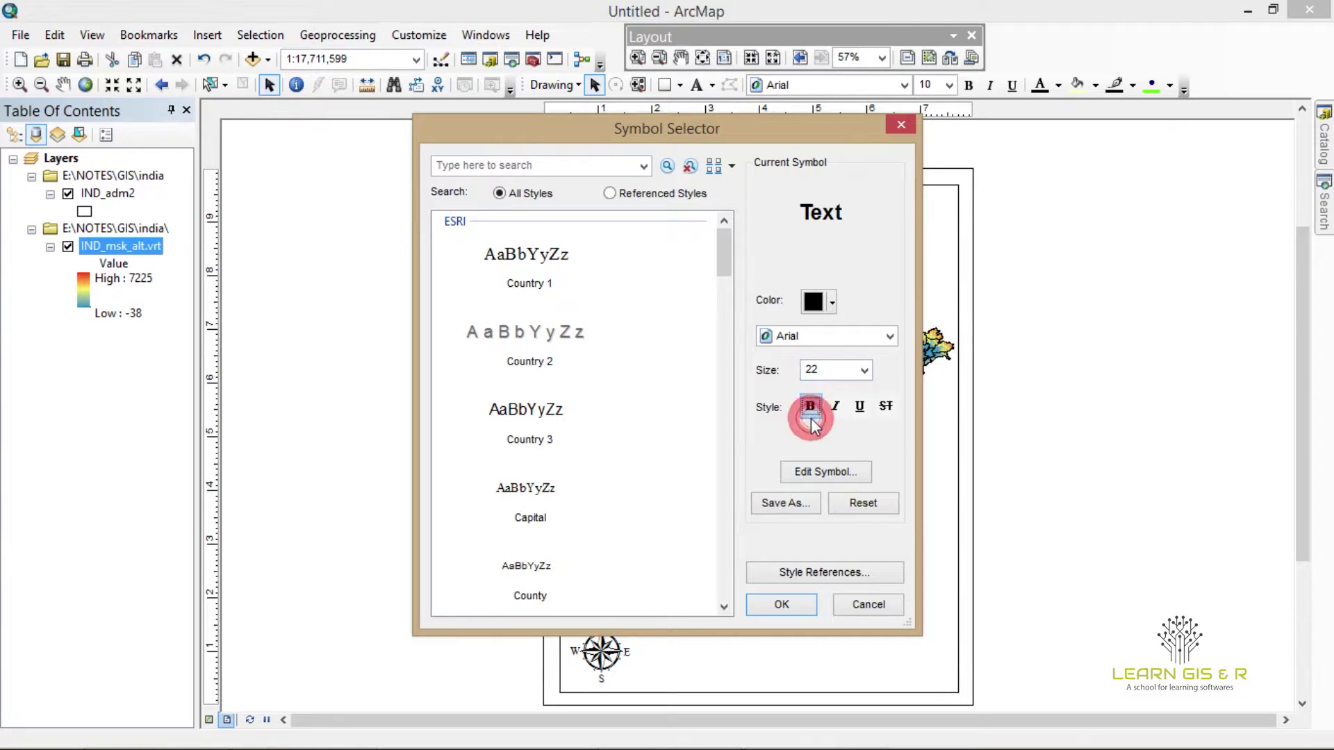
click(890, 337)
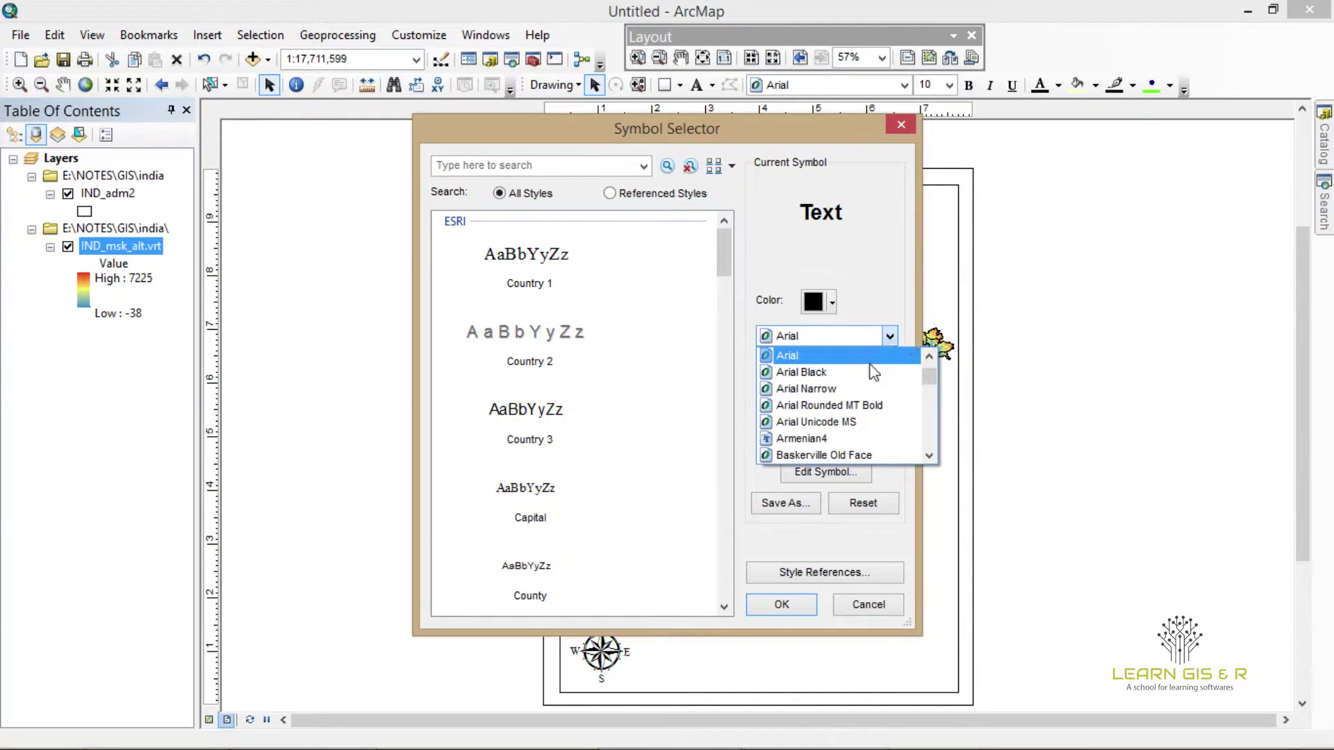
key(c)
click(825, 356)
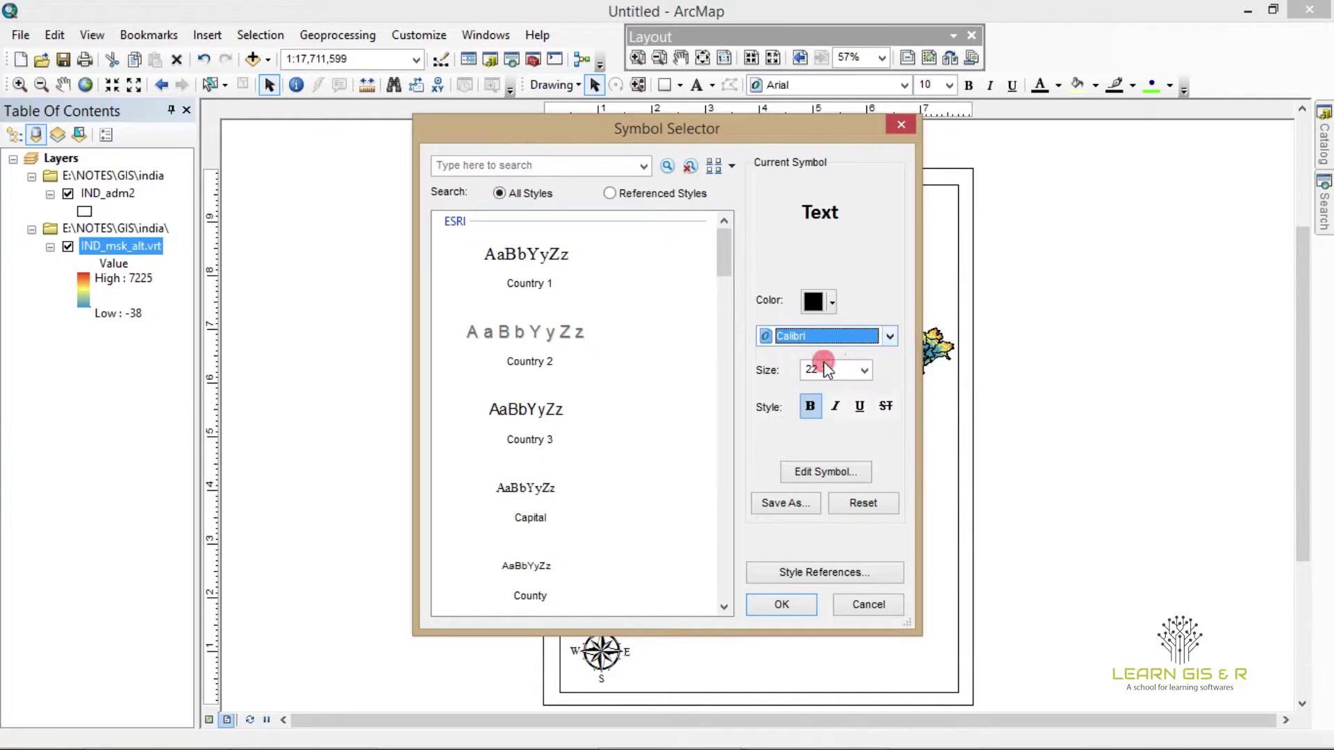
click(865, 370)
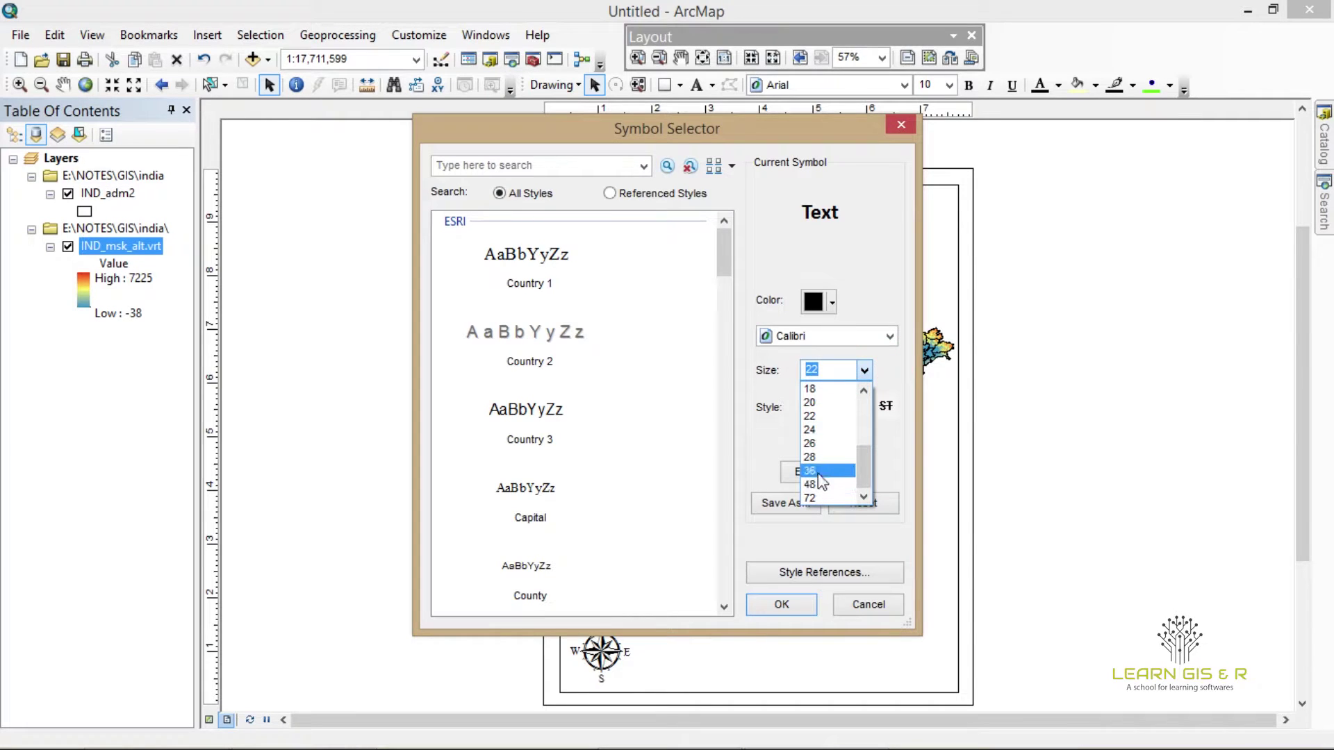
click(823, 461)
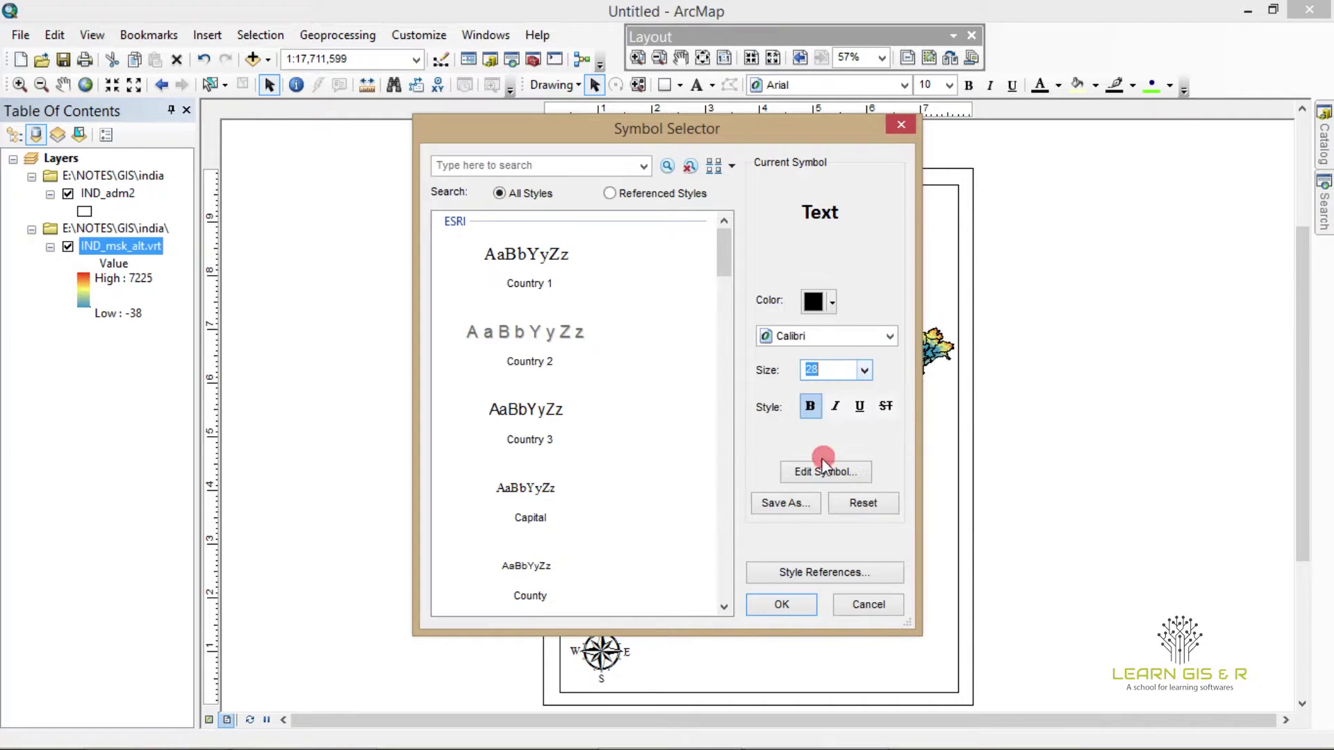
click(771, 613)
click(810, 560)
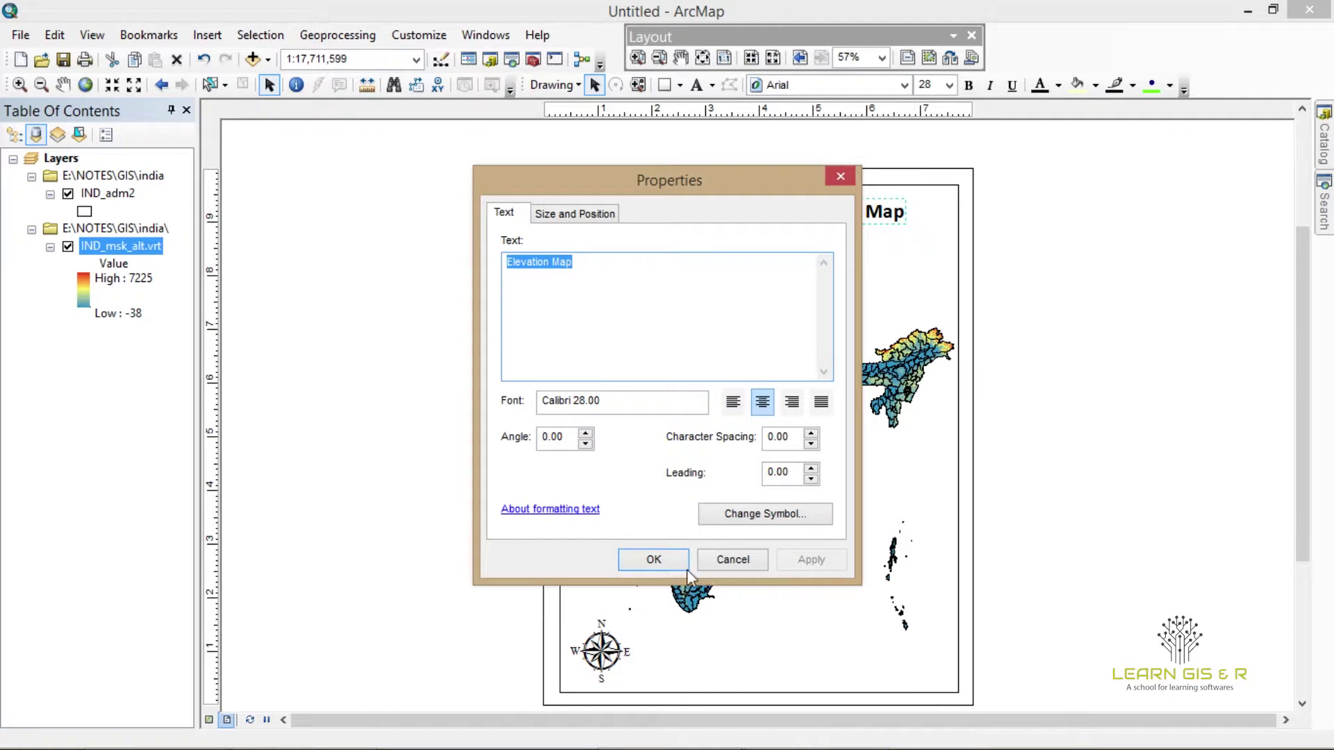
click(653, 560)
drag(835, 206, 853, 202)
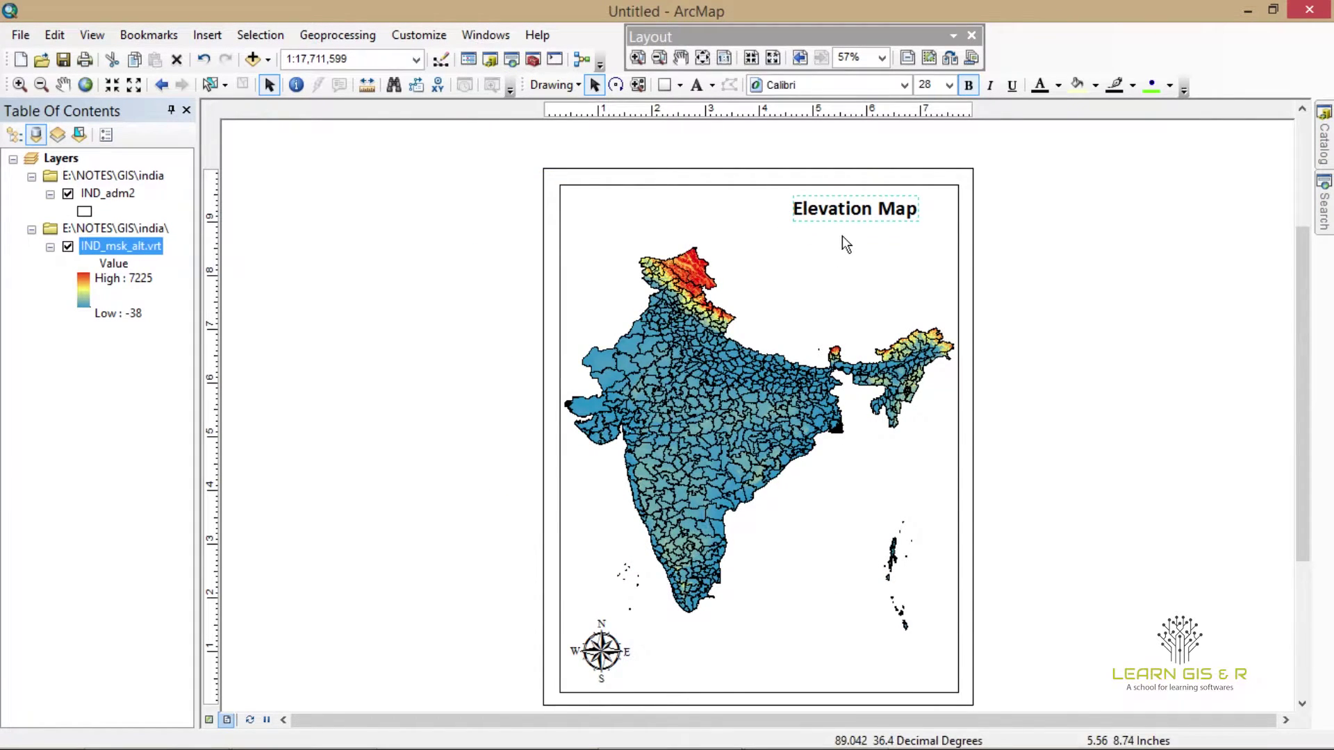
click(843, 235)
- Duplicate the Elevation Map title and place the copy directly beneath the original
click(844, 209)
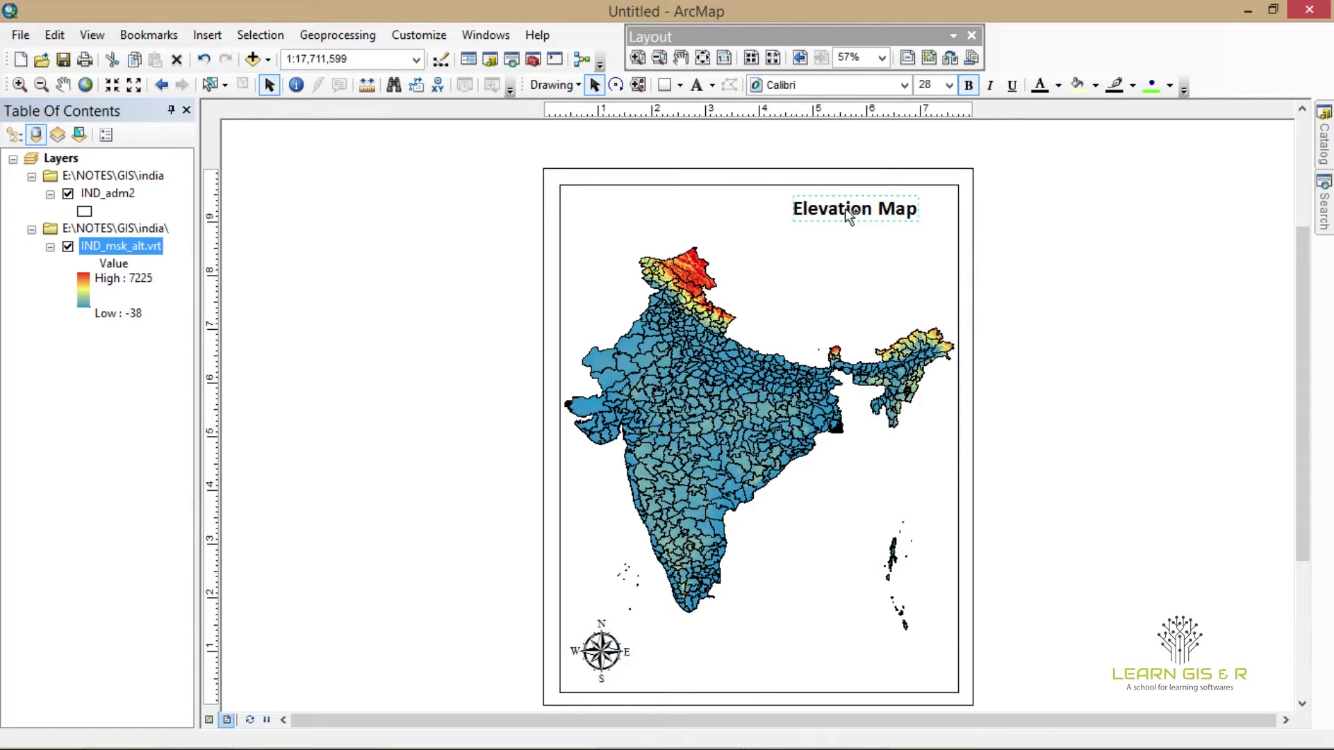
key(ctrl+c)
key(ctrl+v)
click(849, 226)
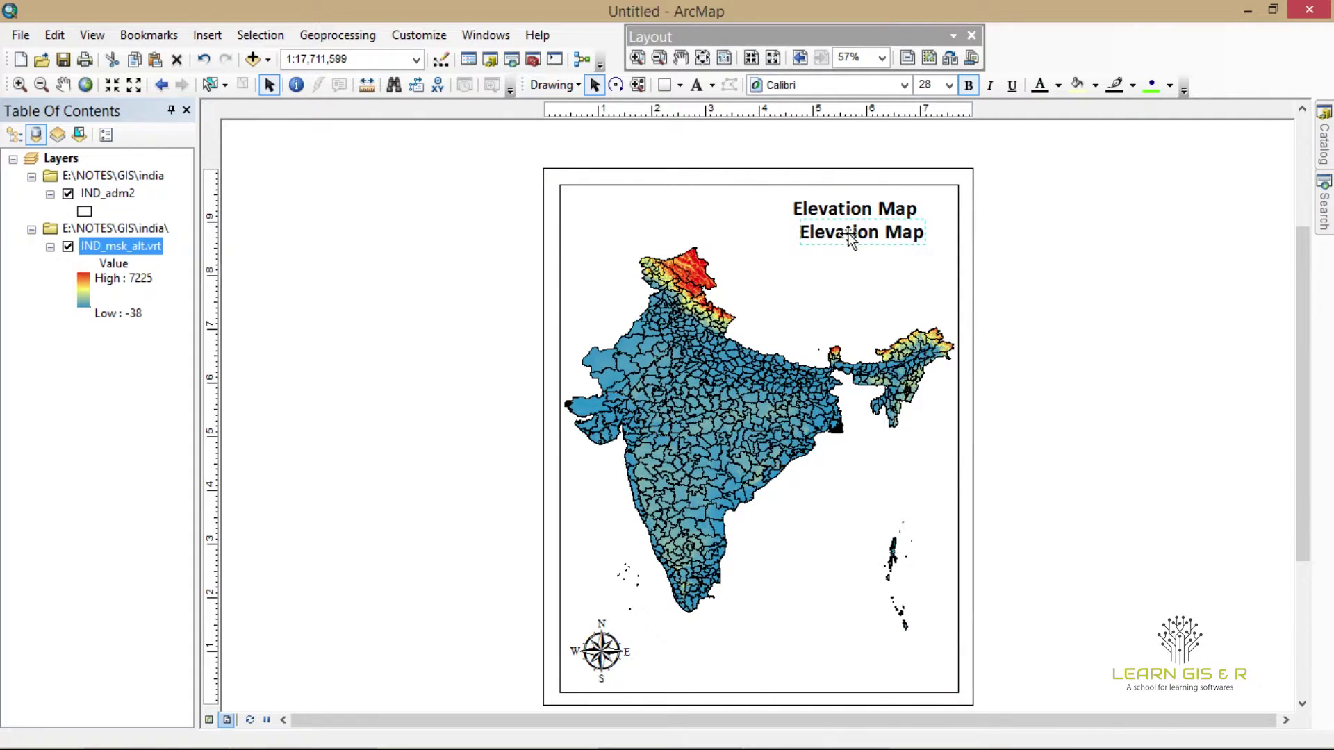
- Change the copied title's text to "INDIA" and center it under the Elevation Map title
double_click(847, 232)
key(BackSpace)
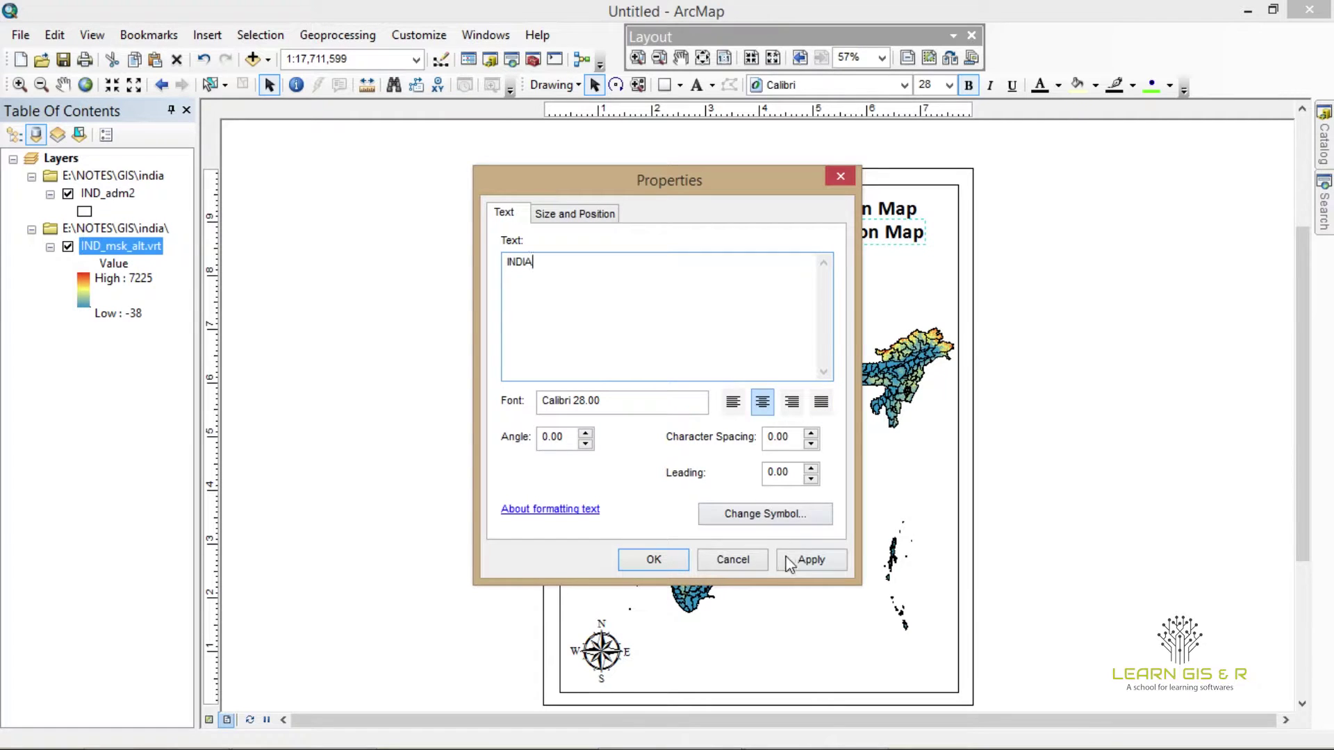
click(791, 561)
click(631, 565)
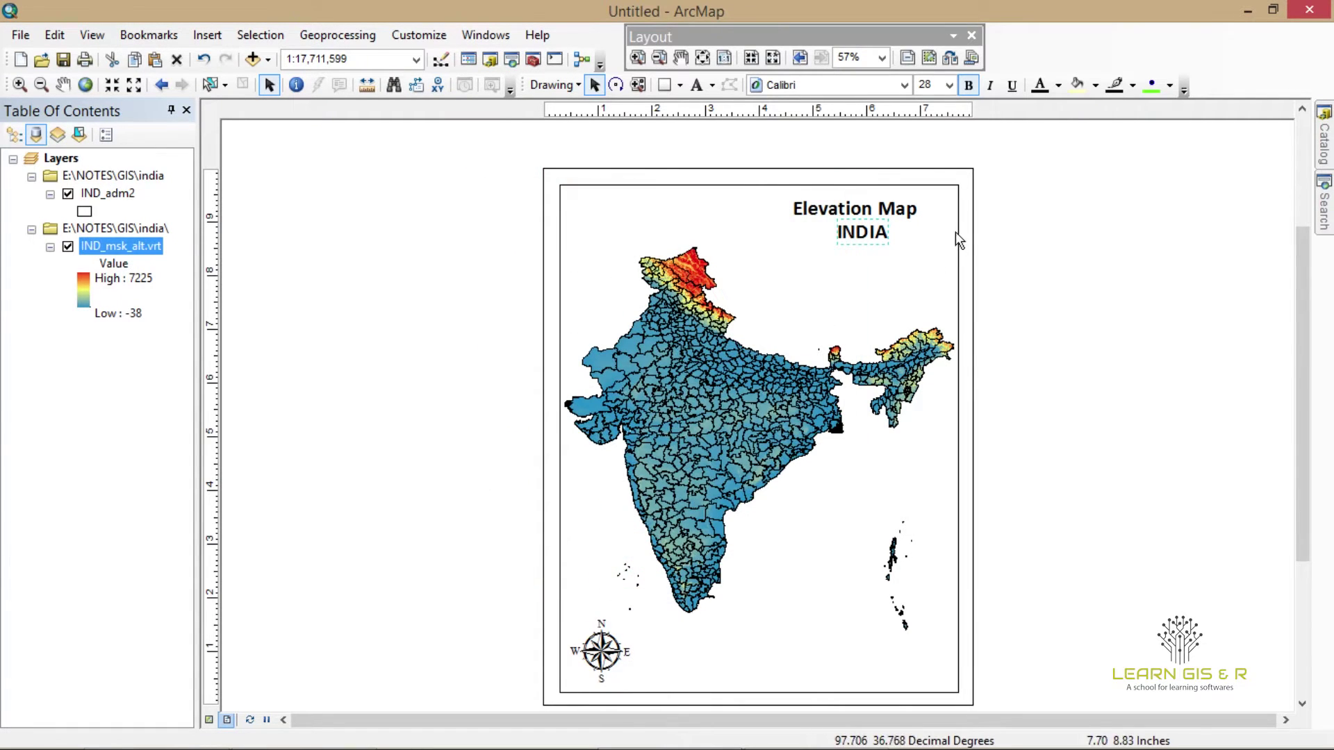
drag(866, 236, 859, 233)
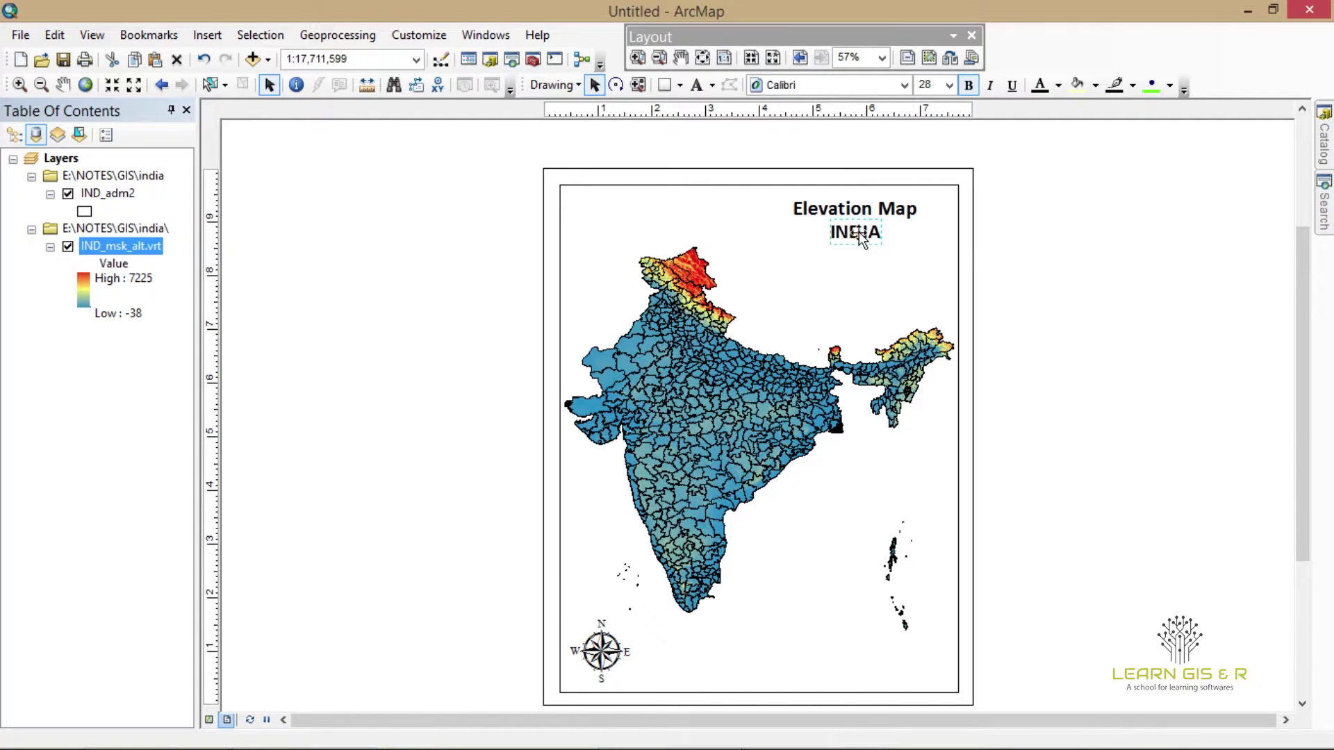
click(1185, 341)
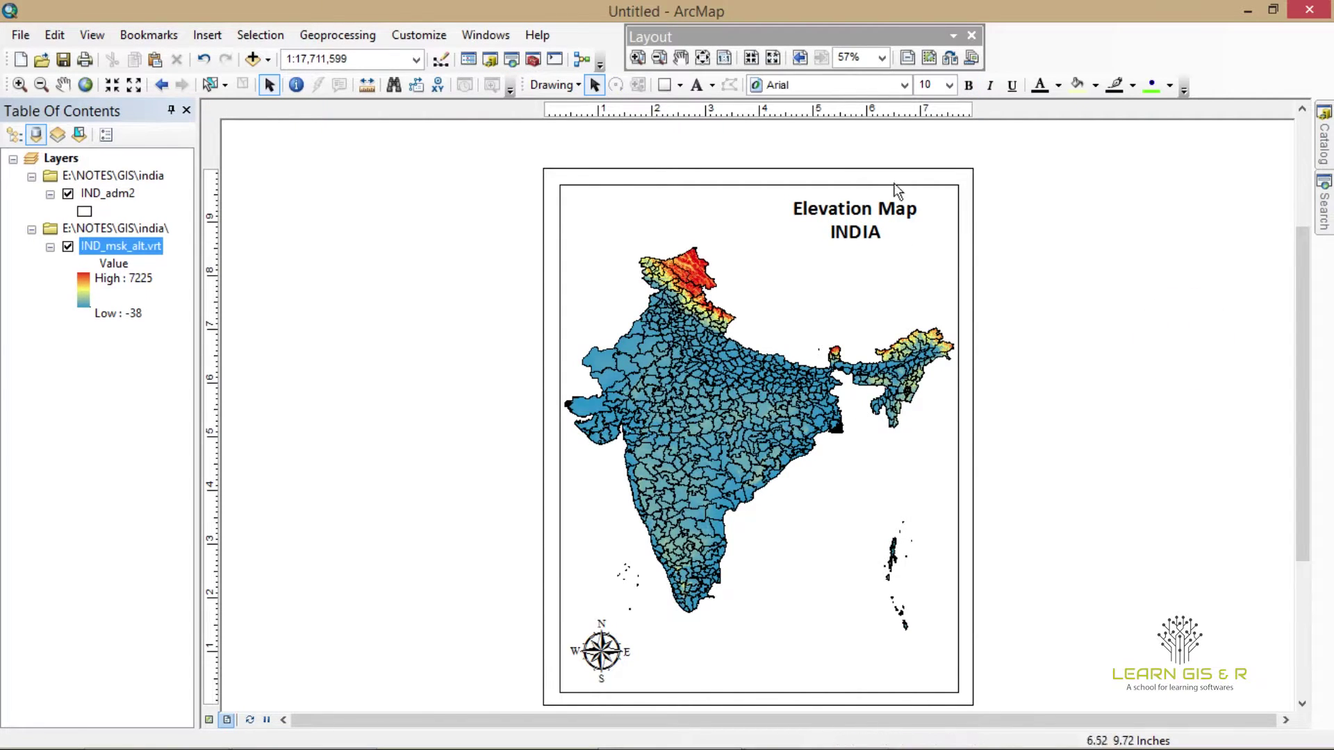
- Set the font size of the INDIA title to 36
click(859, 231)
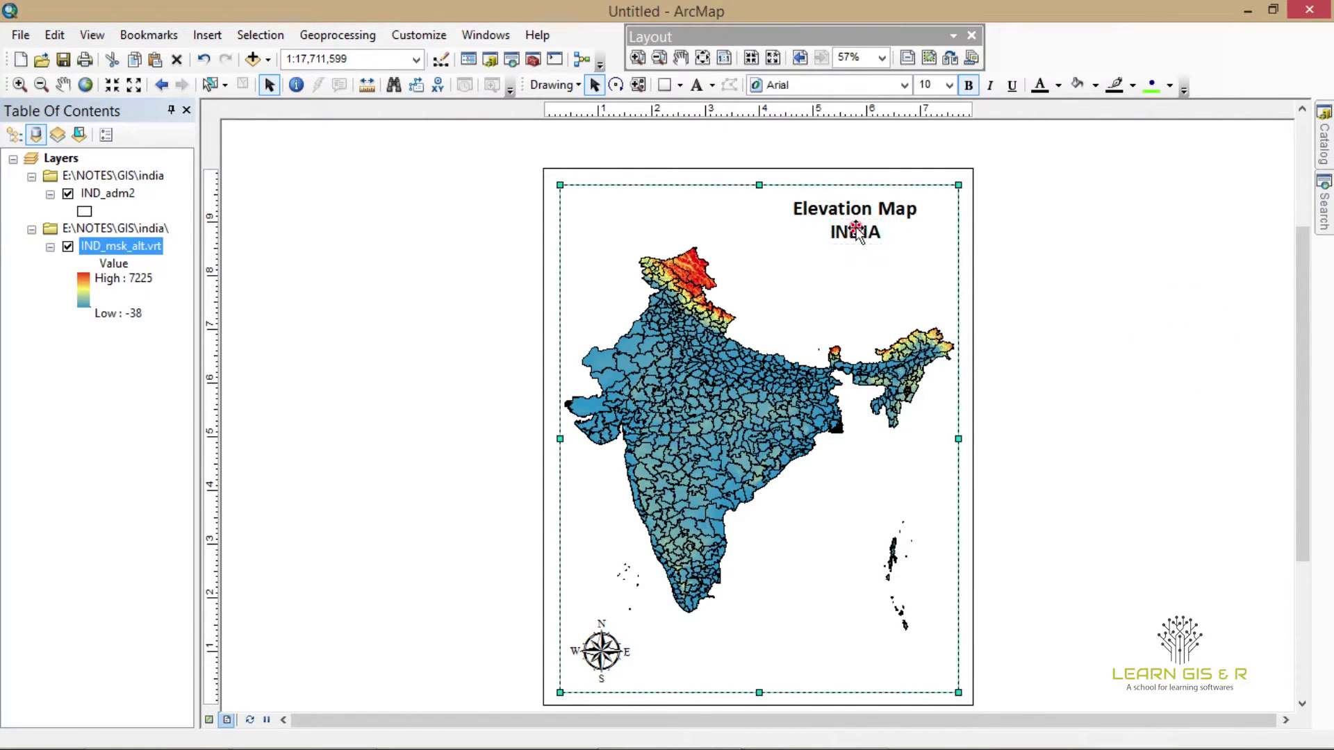
double_click(860, 231)
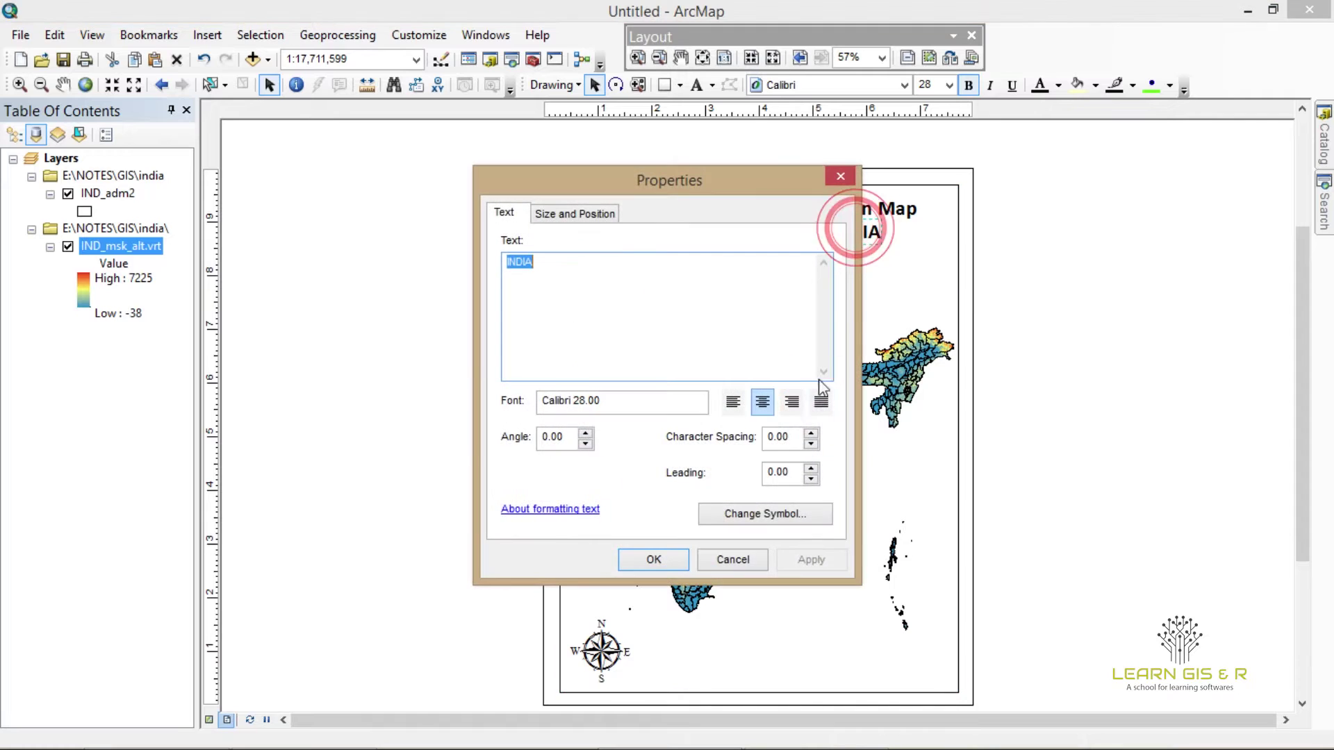
click(745, 515)
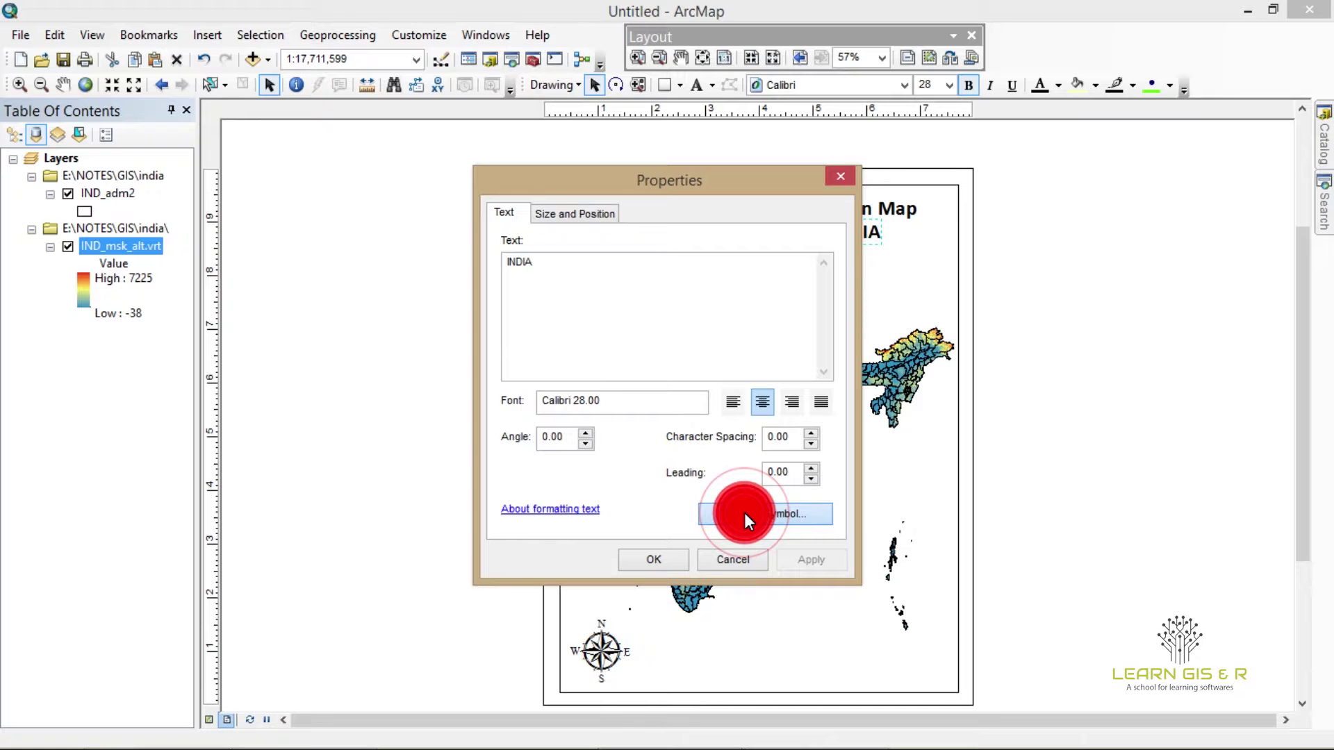
click(744, 514)
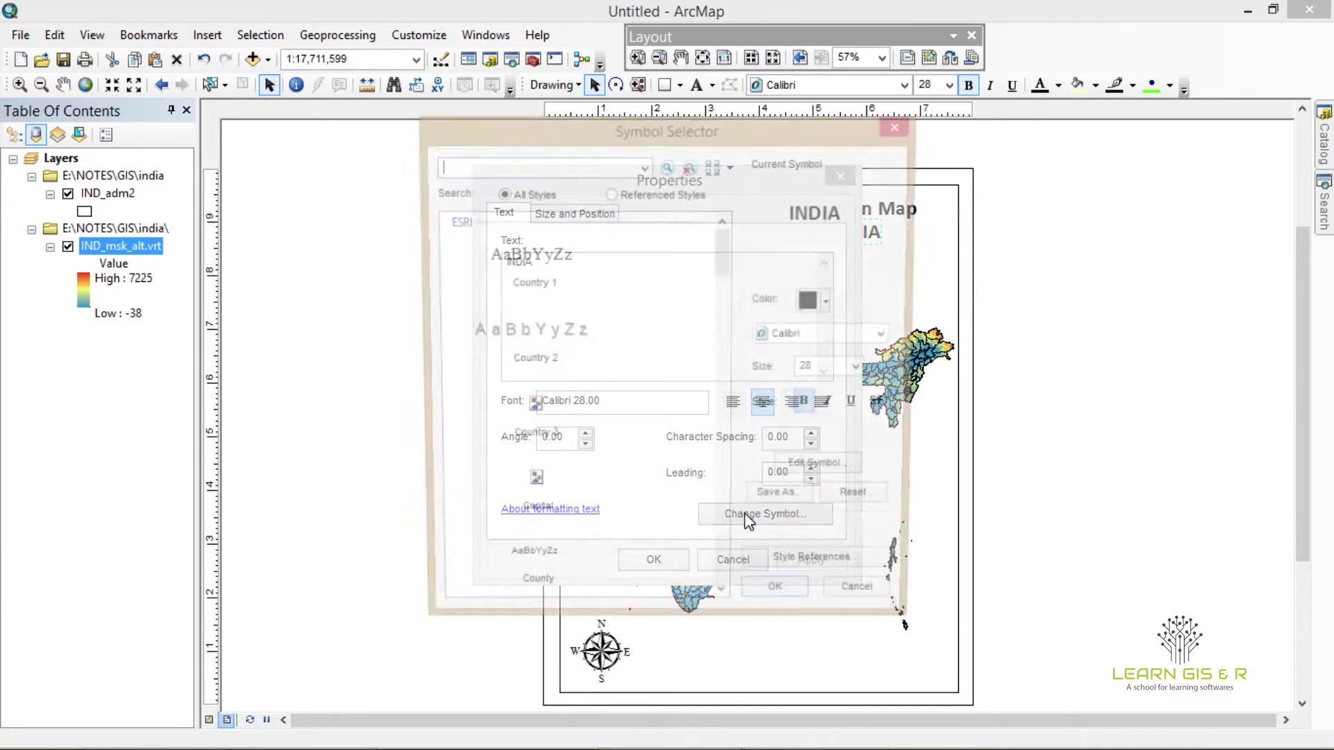
click(865, 370)
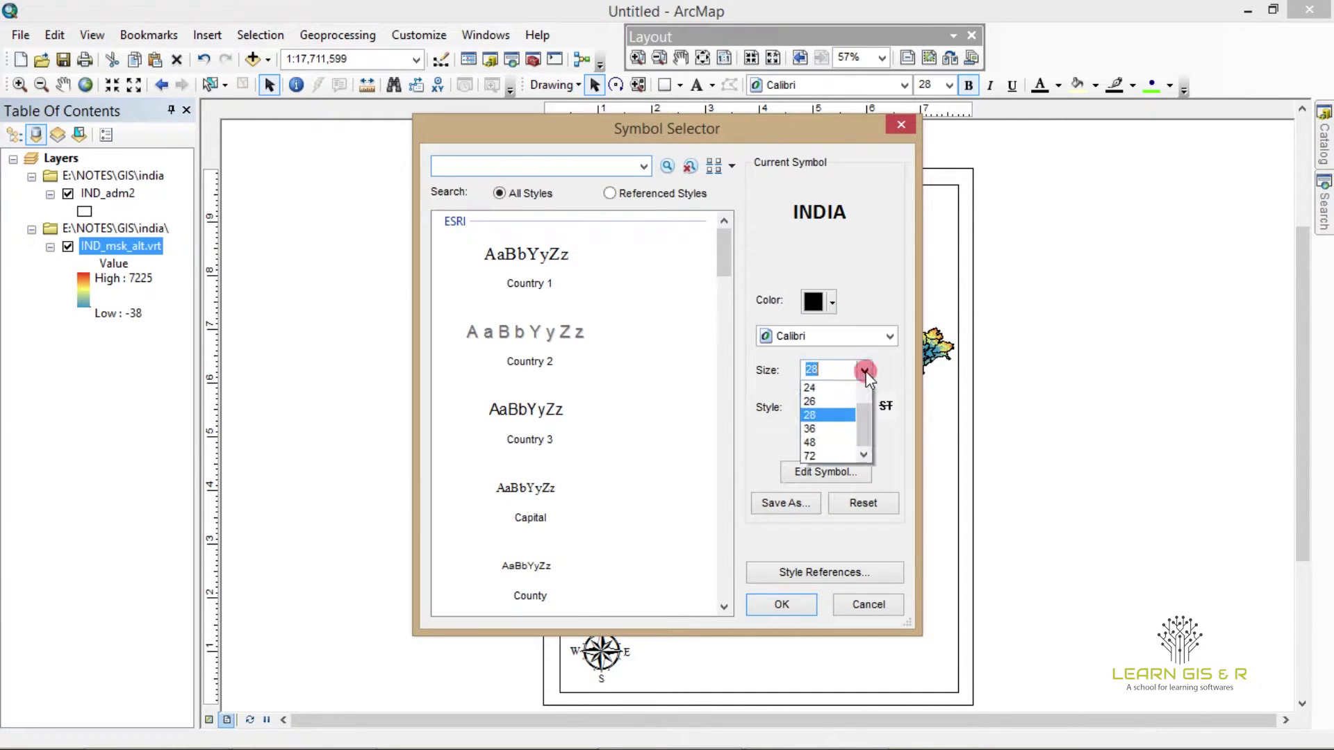
click(831, 472)
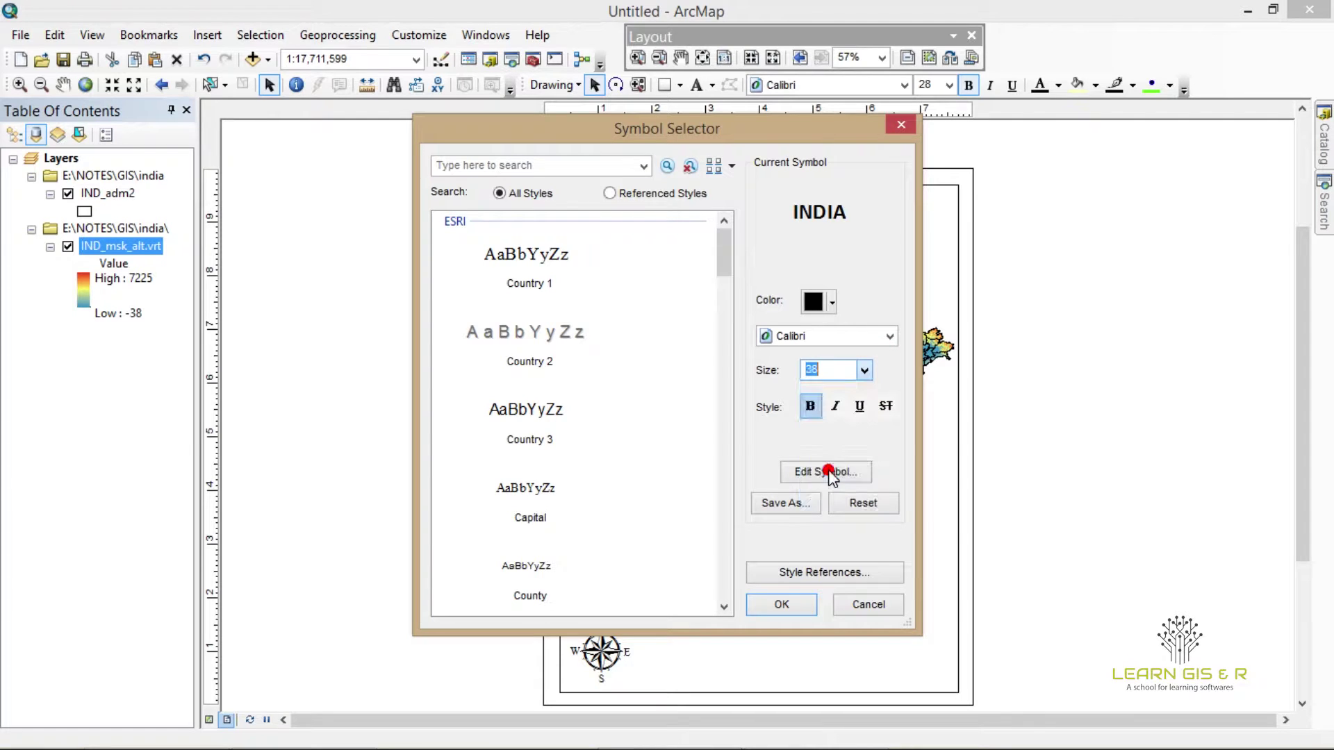
click(770, 611)
click(807, 560)
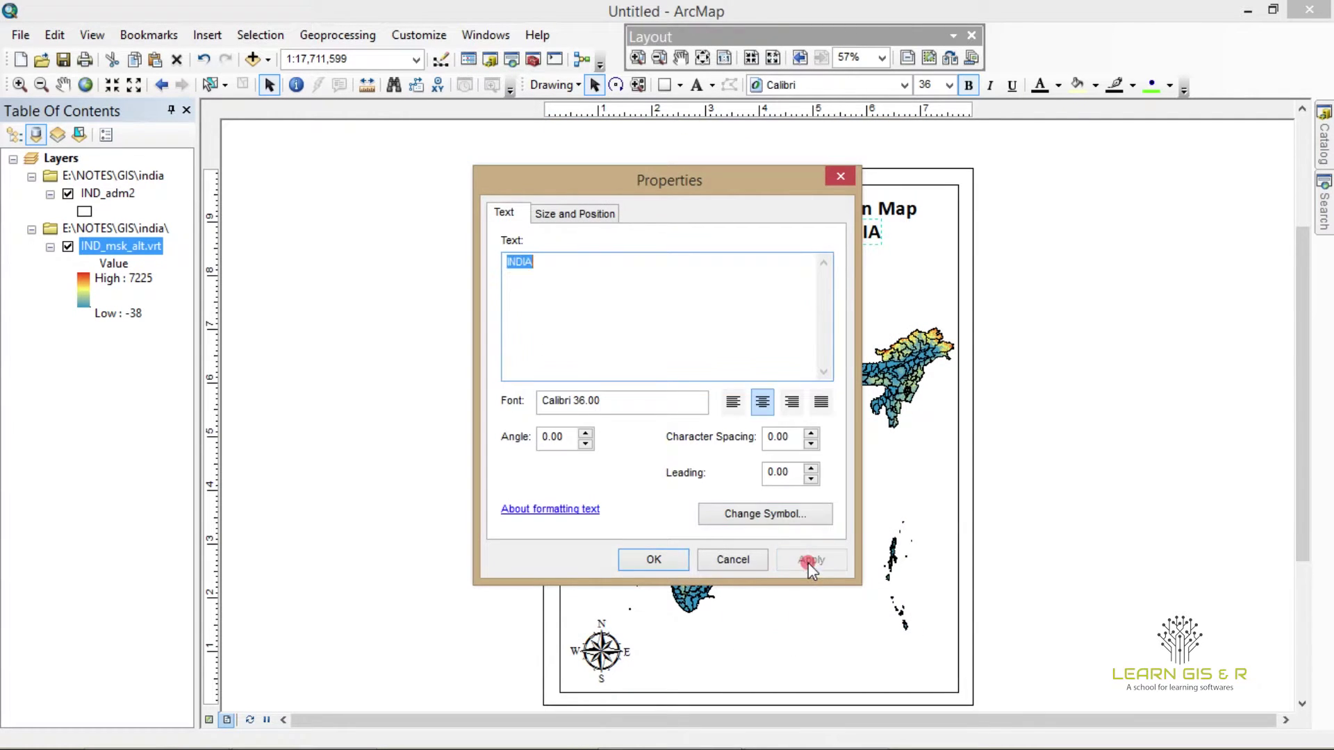
click(652, 560)
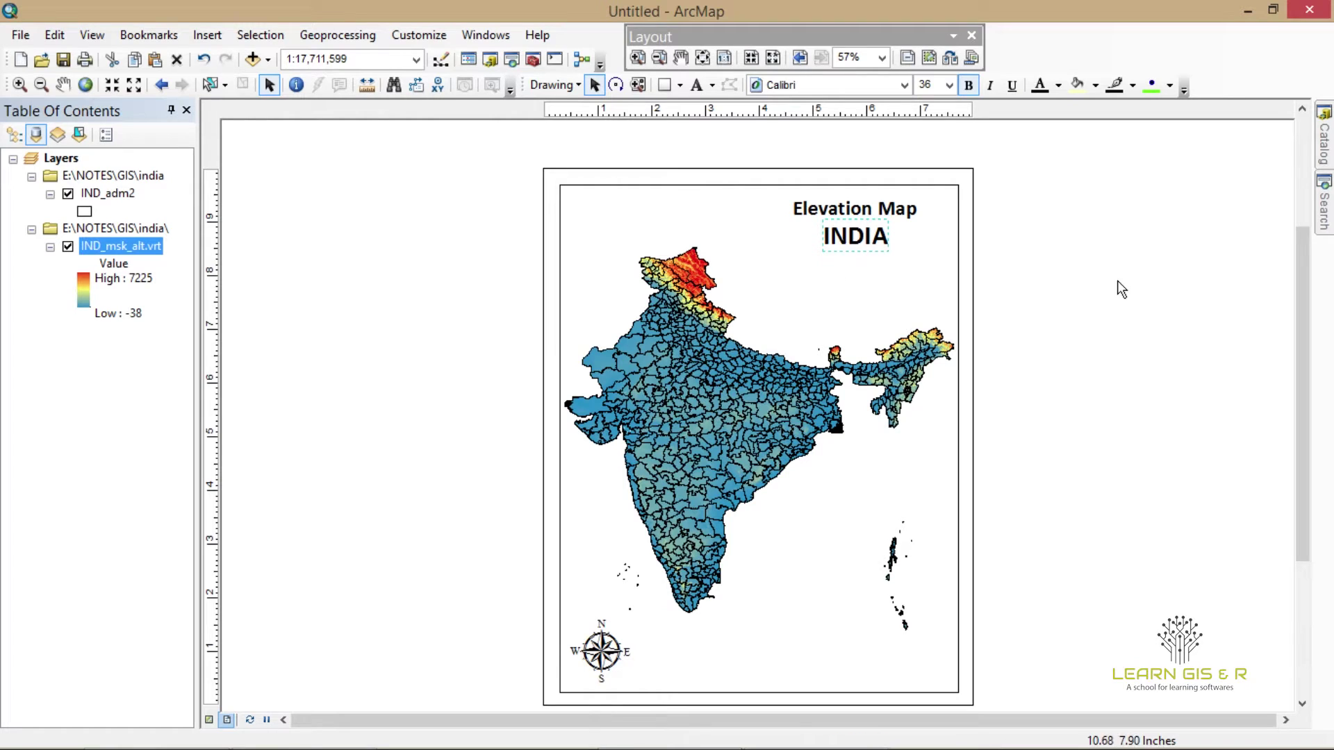
click(1117, 281)
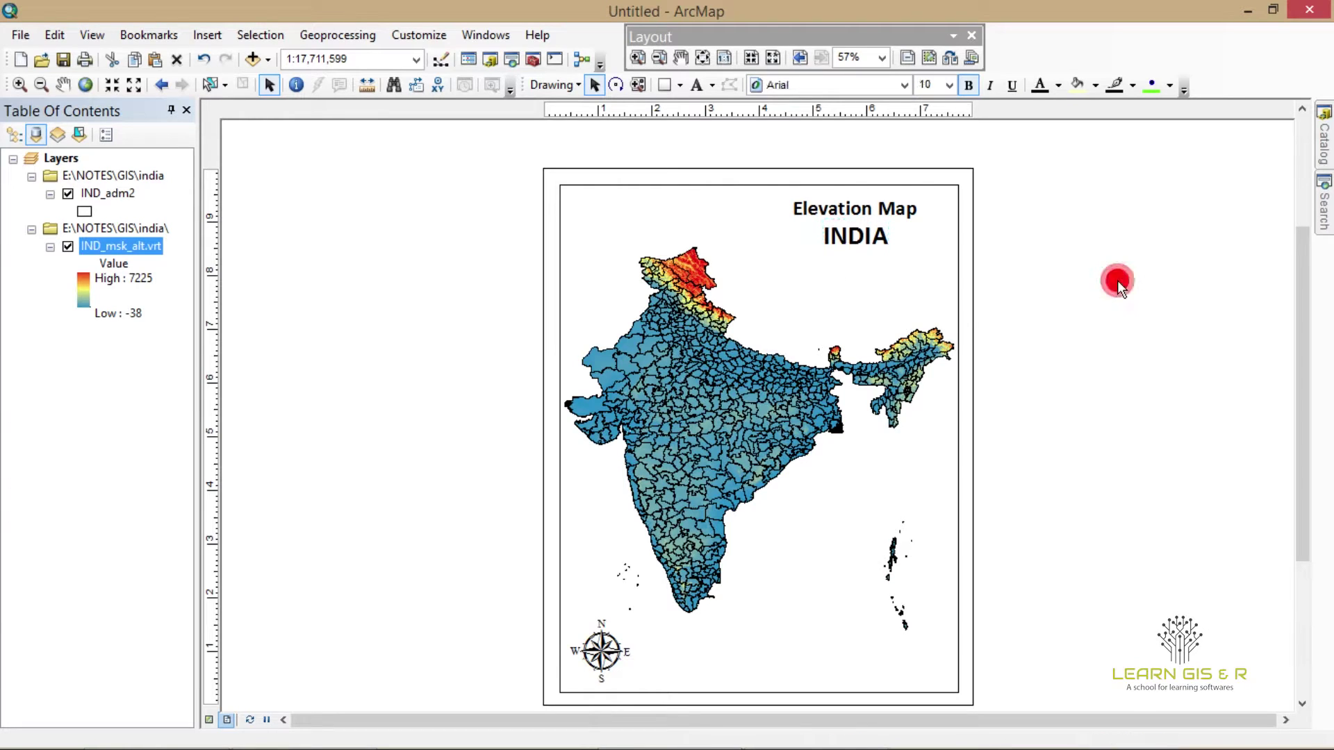
- Insert a legend that contains only the IND_msk_alt.vrt layer with default settings, and place it south-east of India's southern tip
click(207, 34)
click(211, 173)
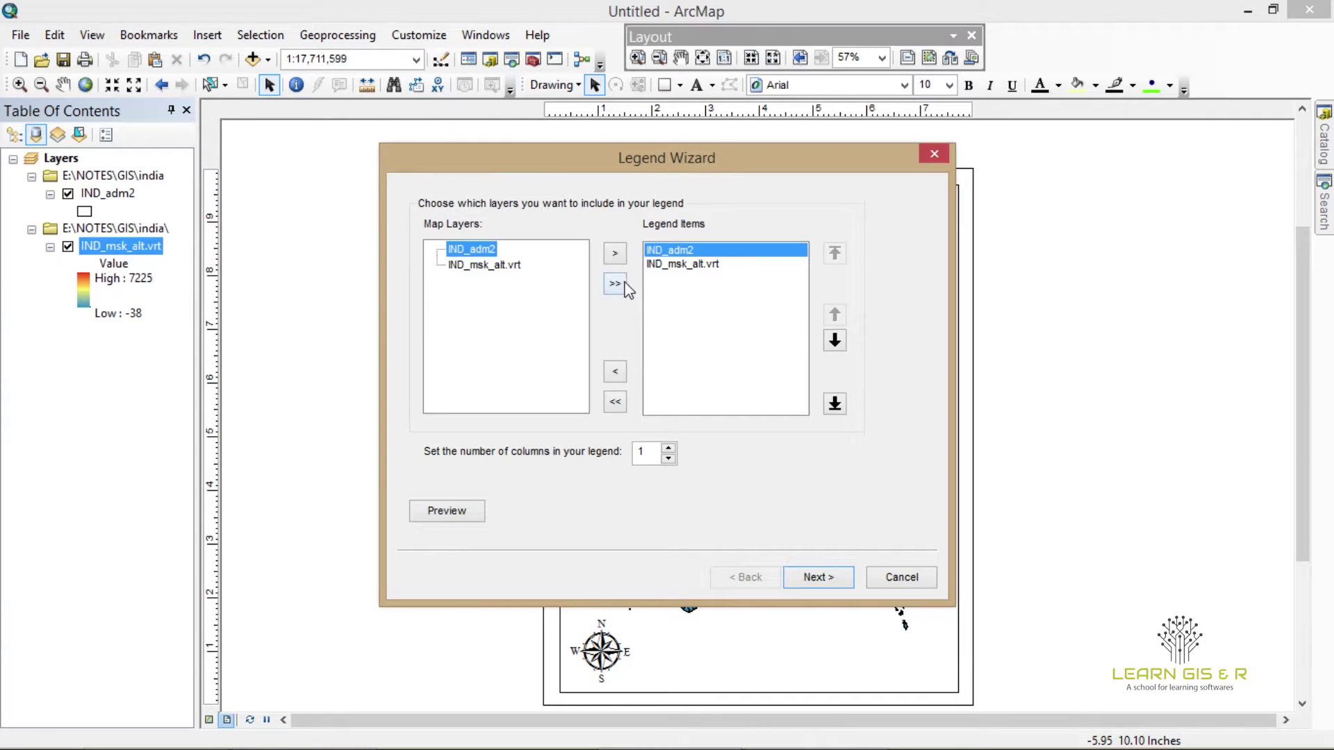
click(616, 373)
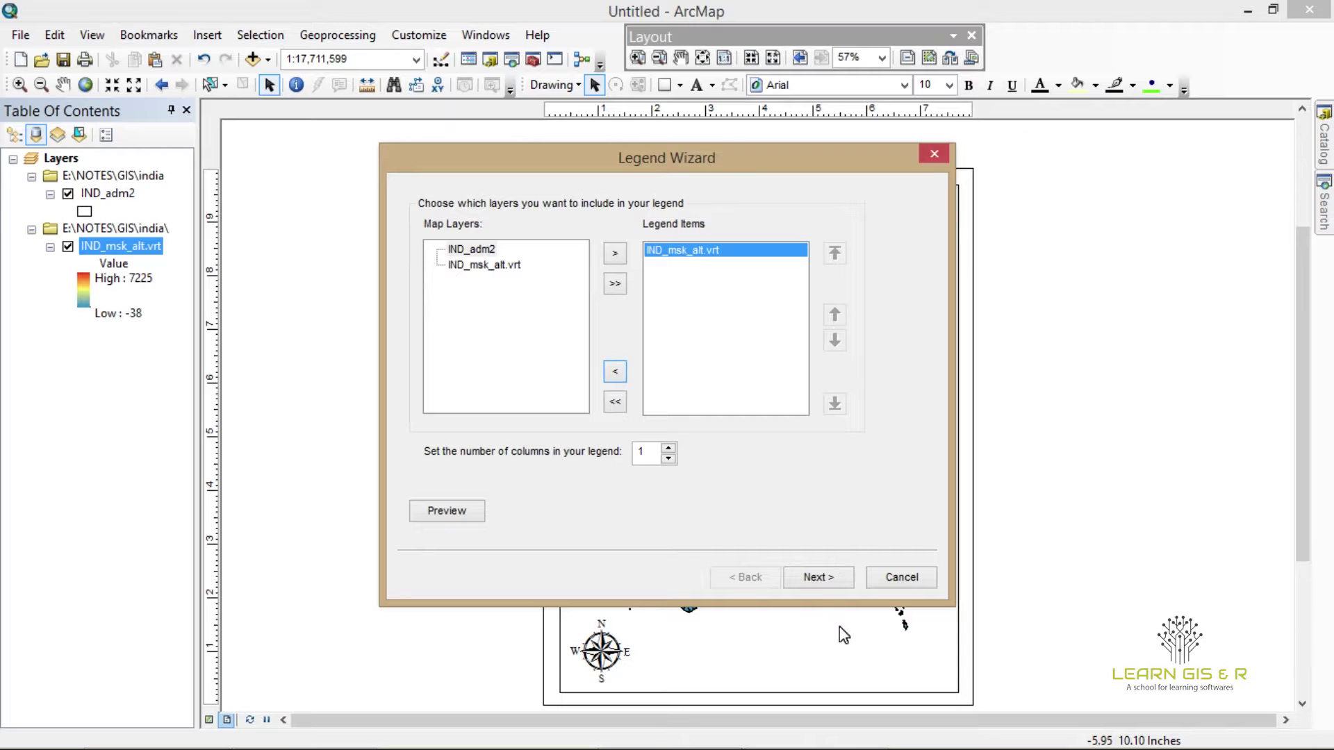
click(827, 577)
click(818, 578)
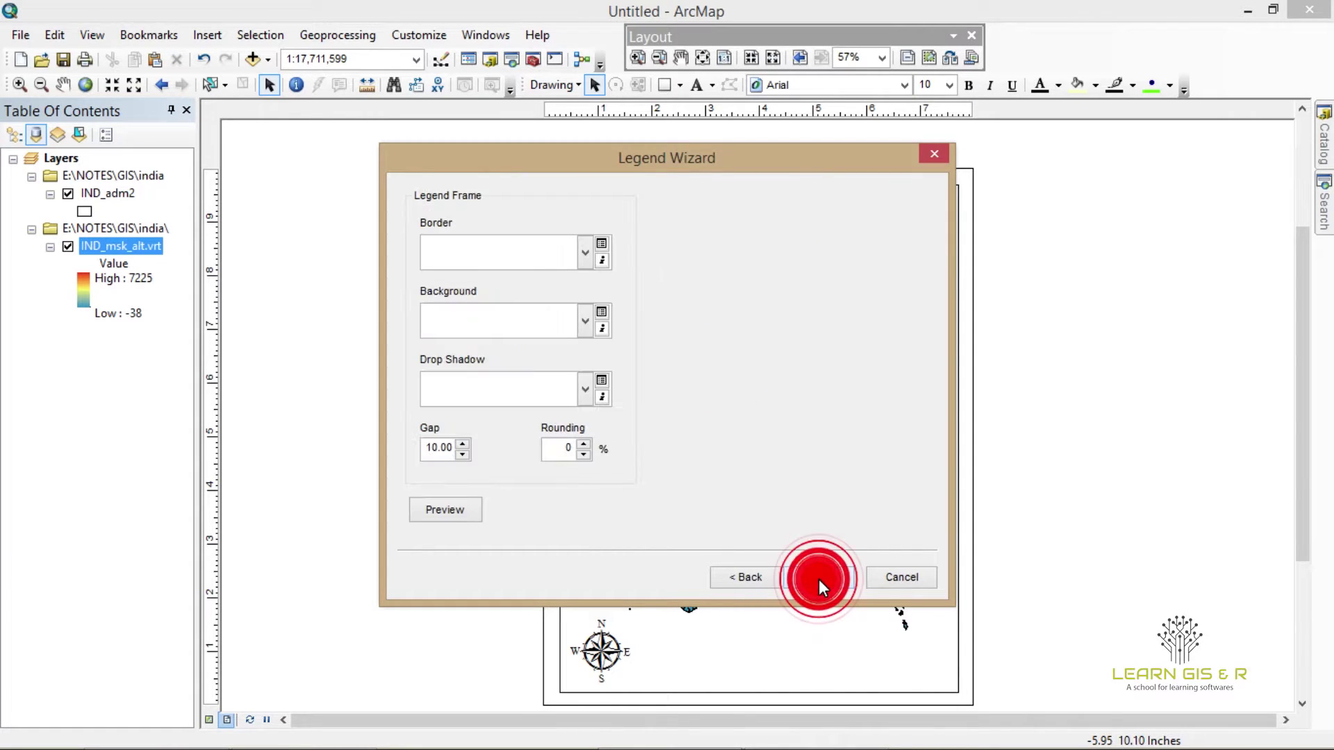
click(818, 578)
click(818, 578)
click(819, 578)
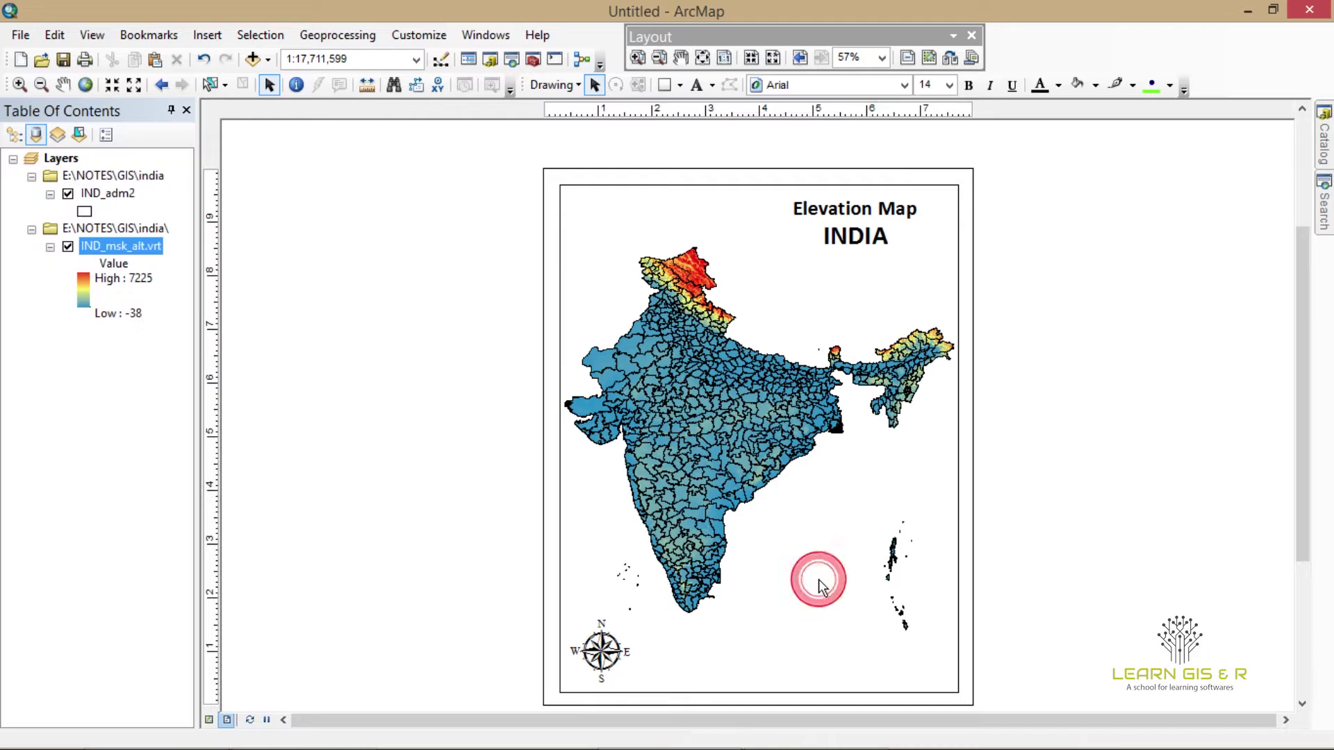
drag(640, 444, 774, 622)
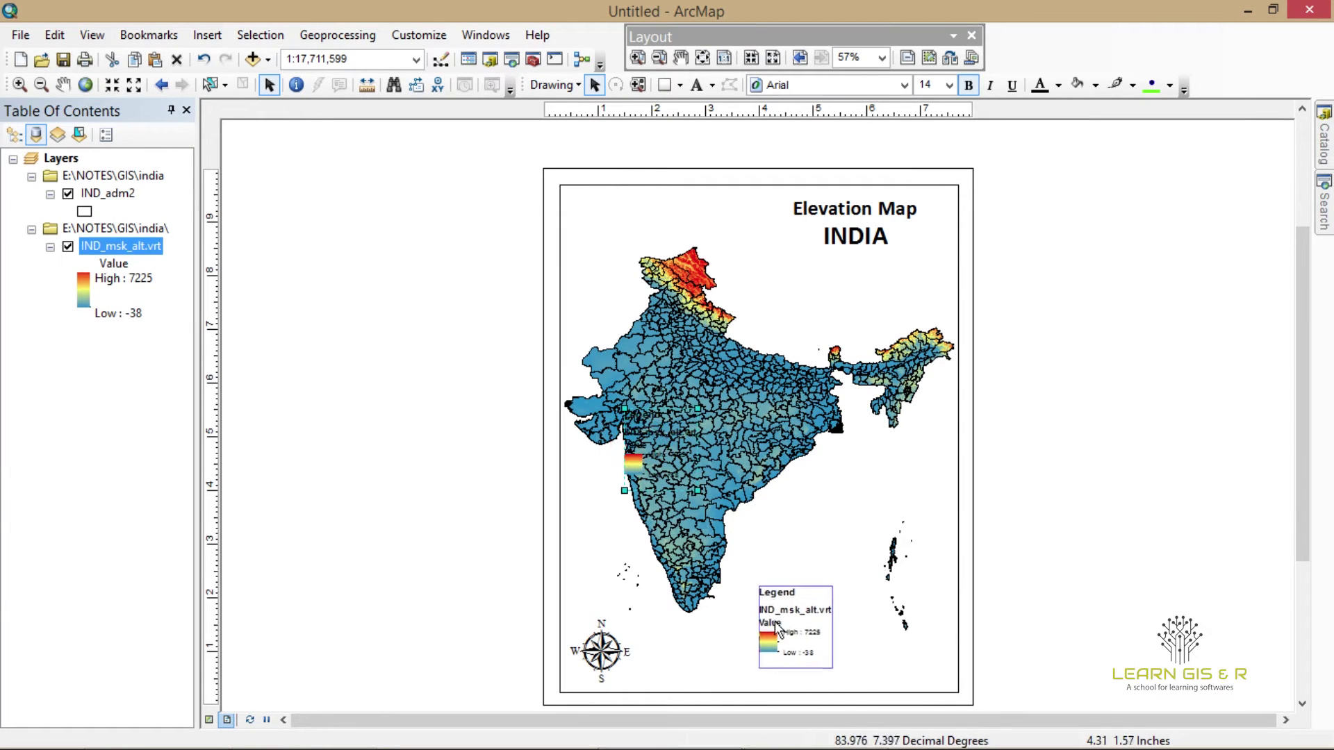
- Rename the IND_msk_alt.vrt raster layer as "Elevation (m)"
double_click(116, 250)
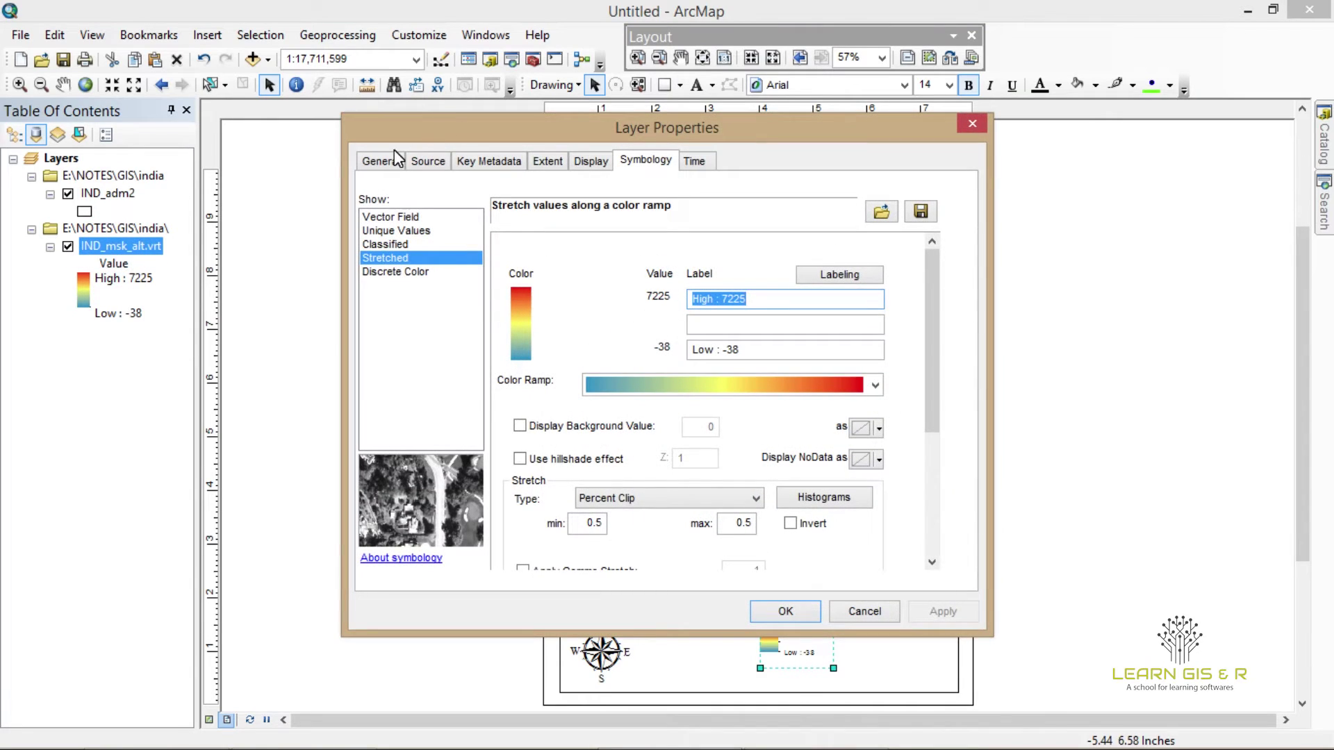
click(381, 159)
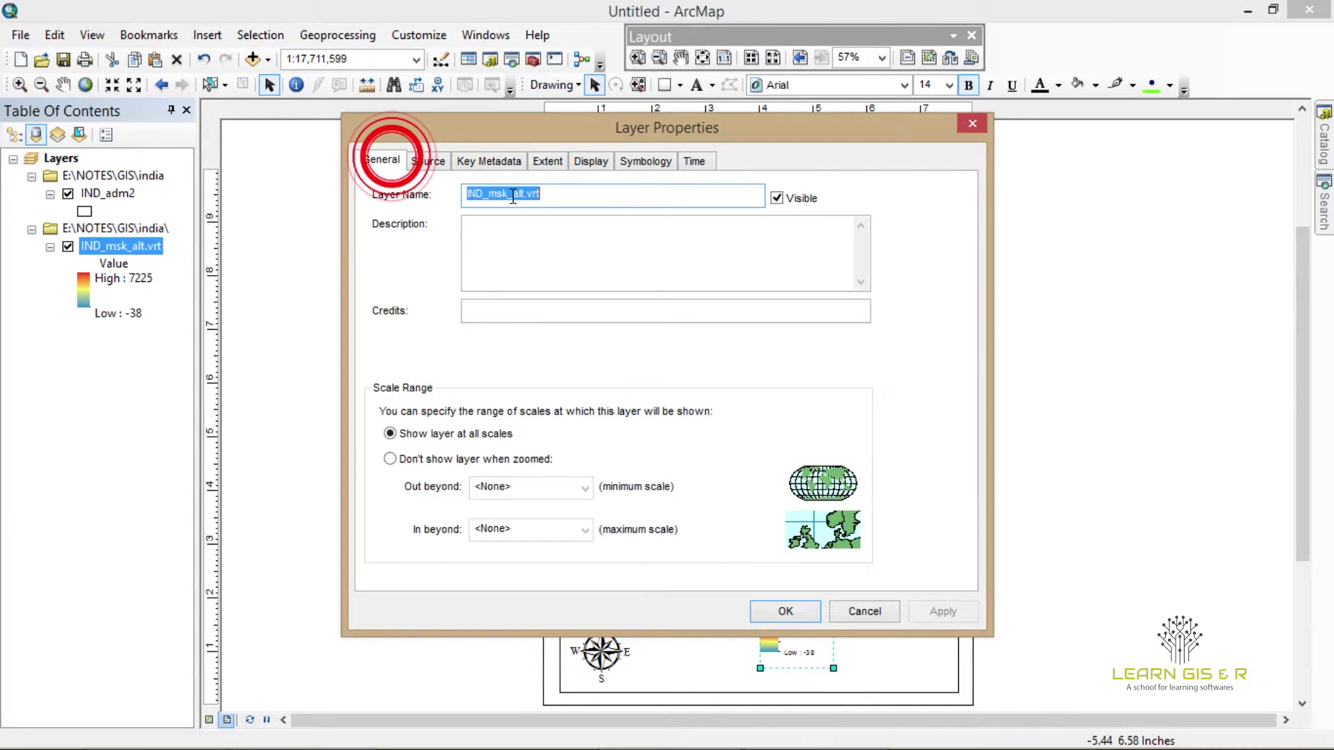
key(BackSpace)
text(evation (m)
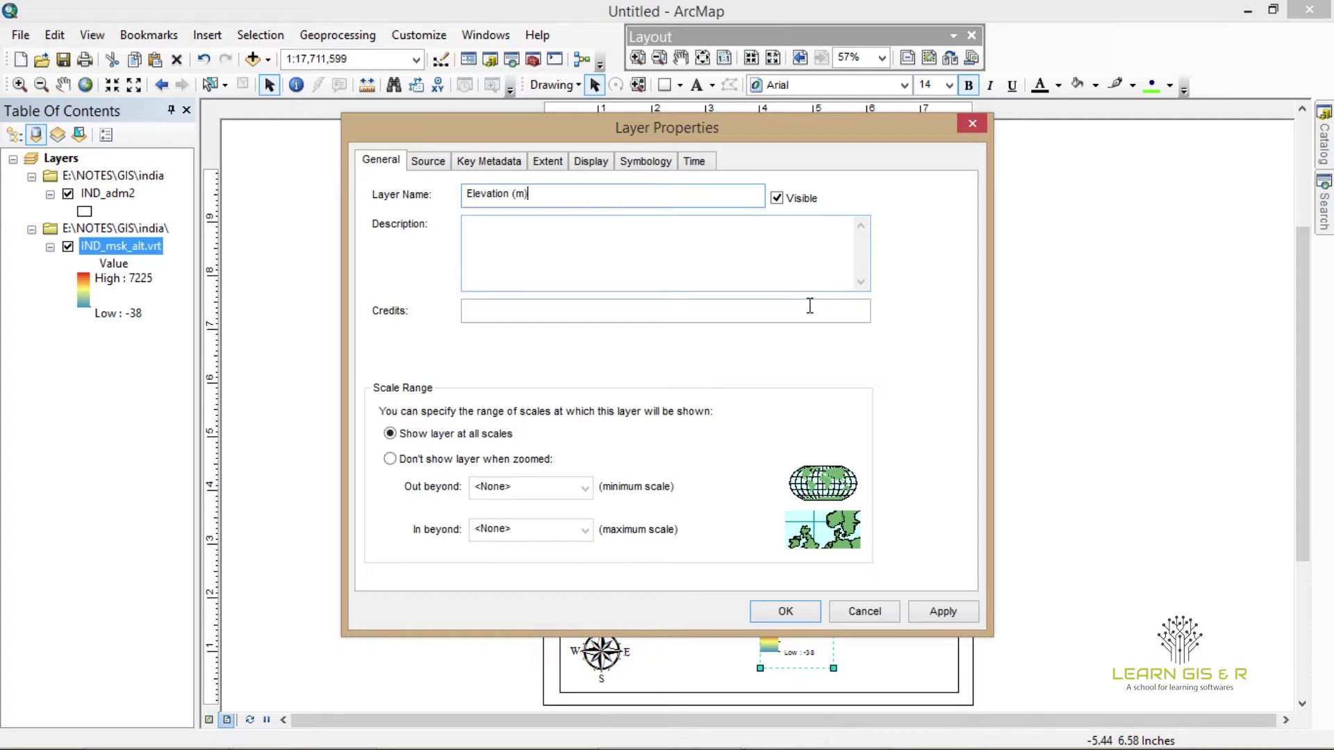
click(939, 612)
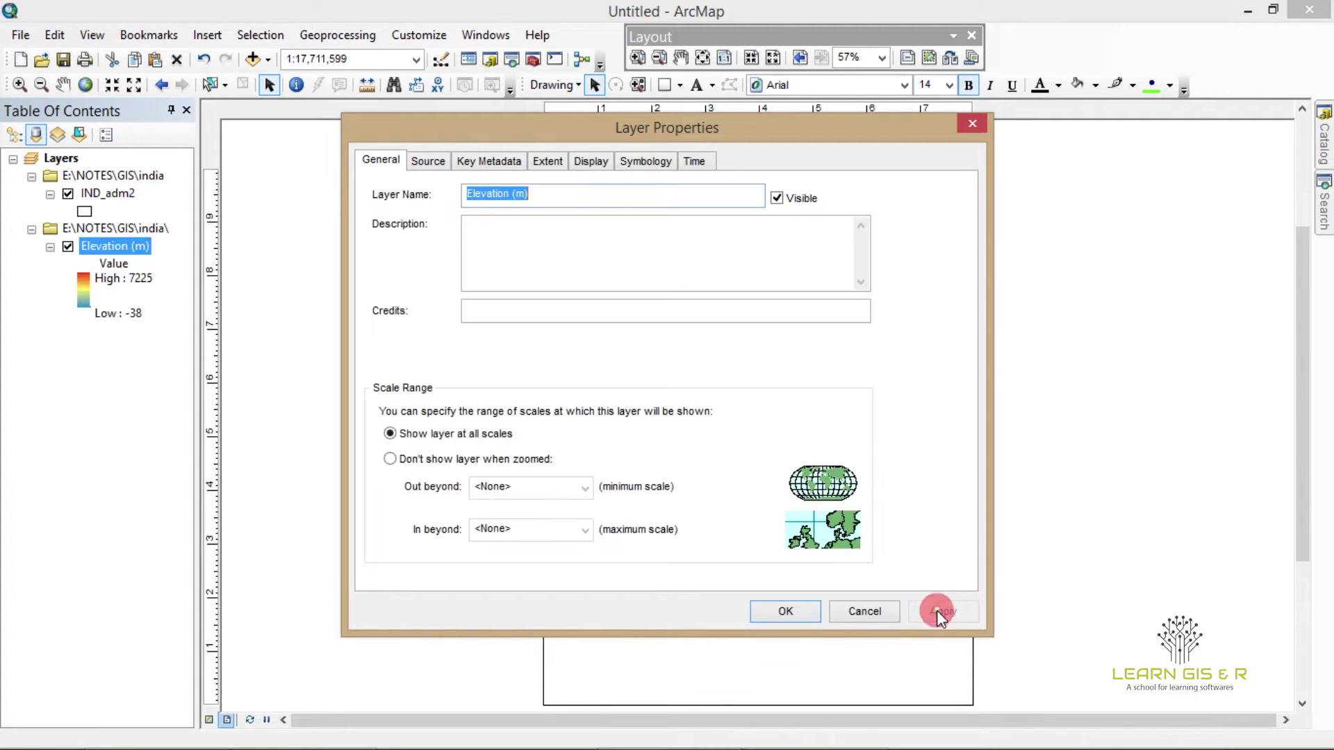
click(785, 611)
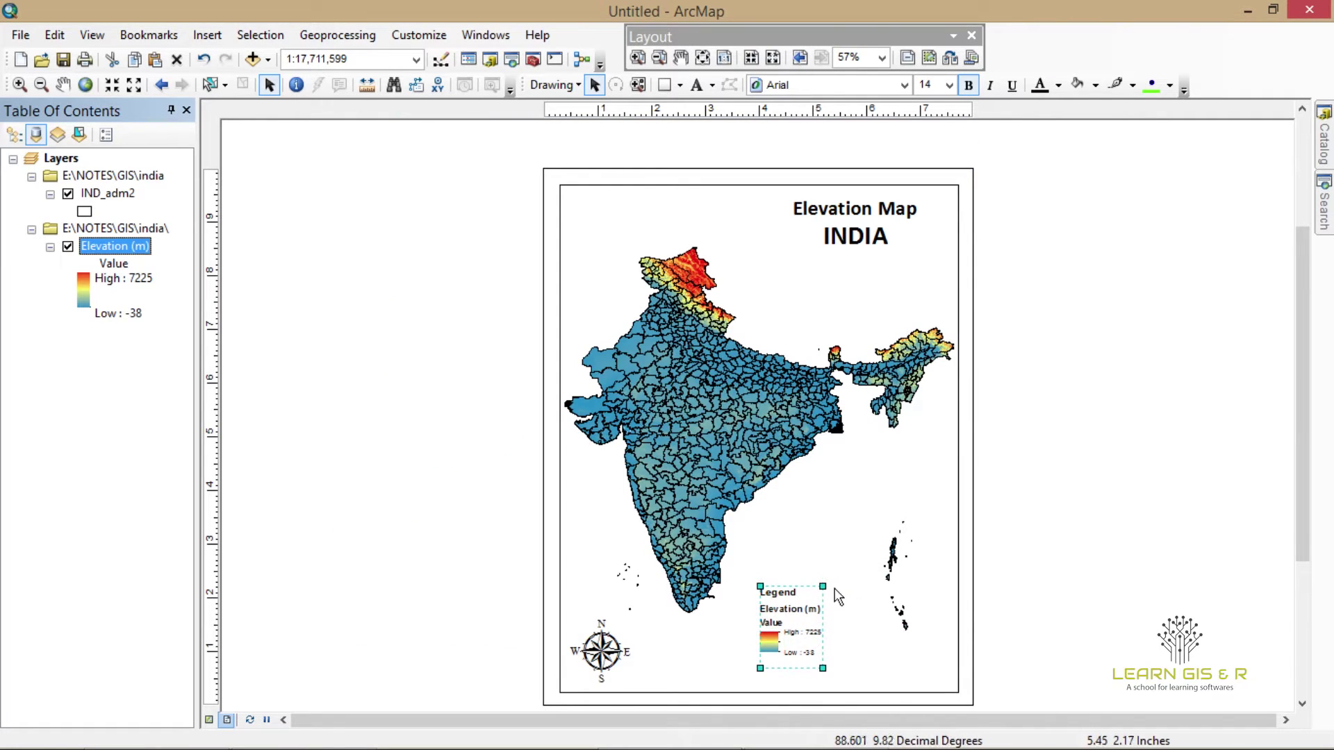
- Enlarge the legend and give its Elevation (m) item the Horizontal Single Symbol Layer Name and Label style
drag(822, 581, 867, 538)
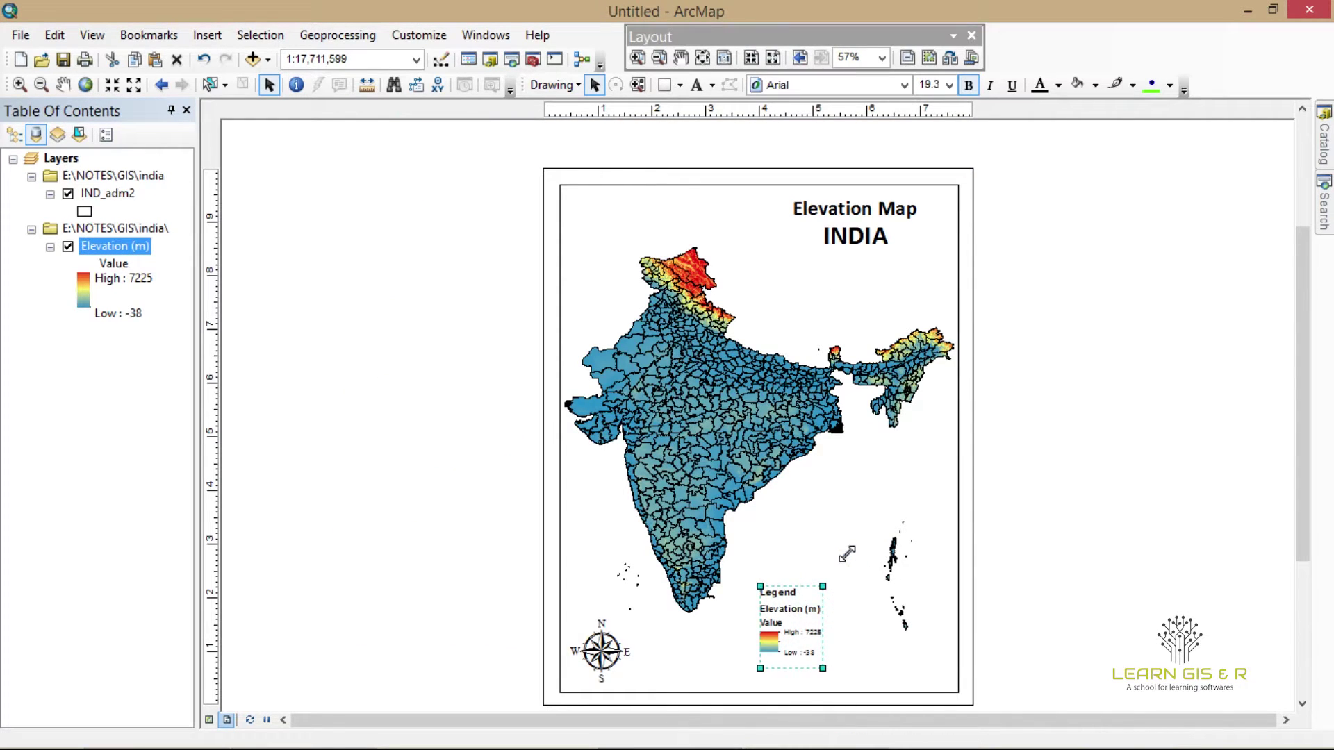
right_click(809, 650)
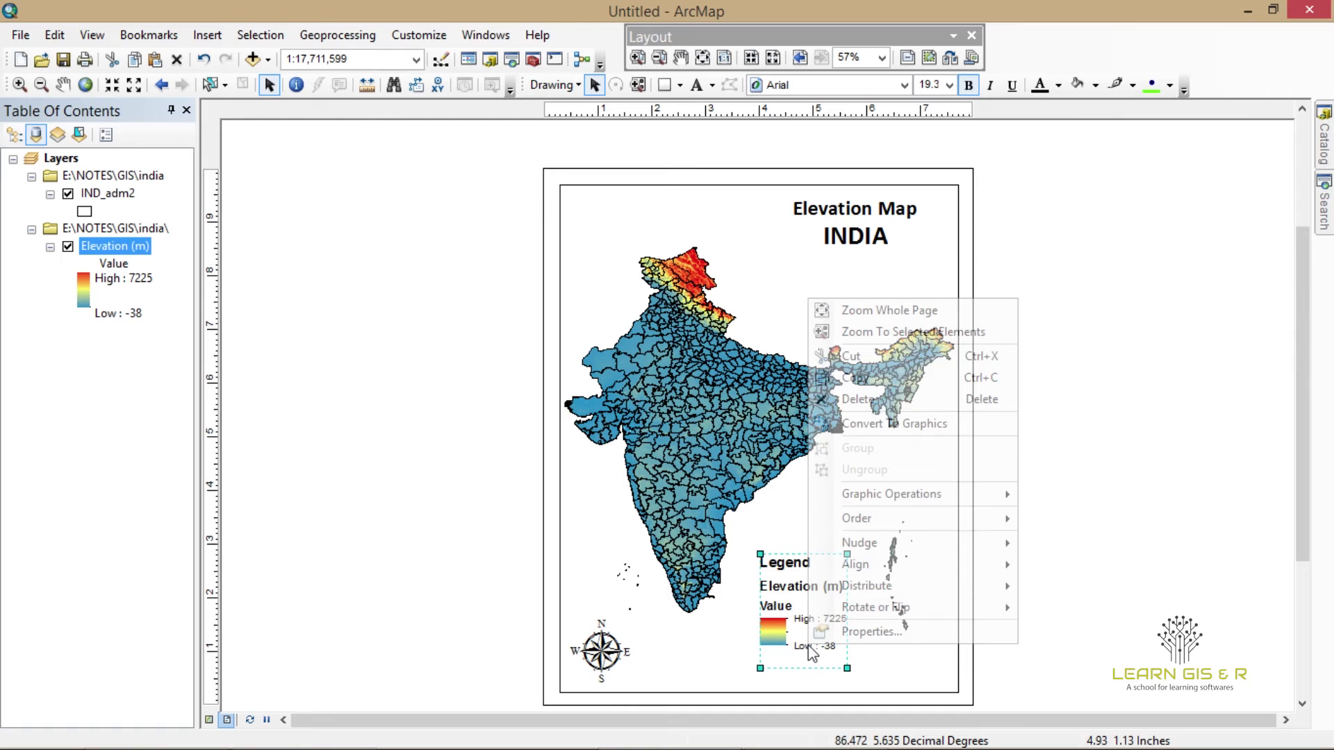
click(860, 628)
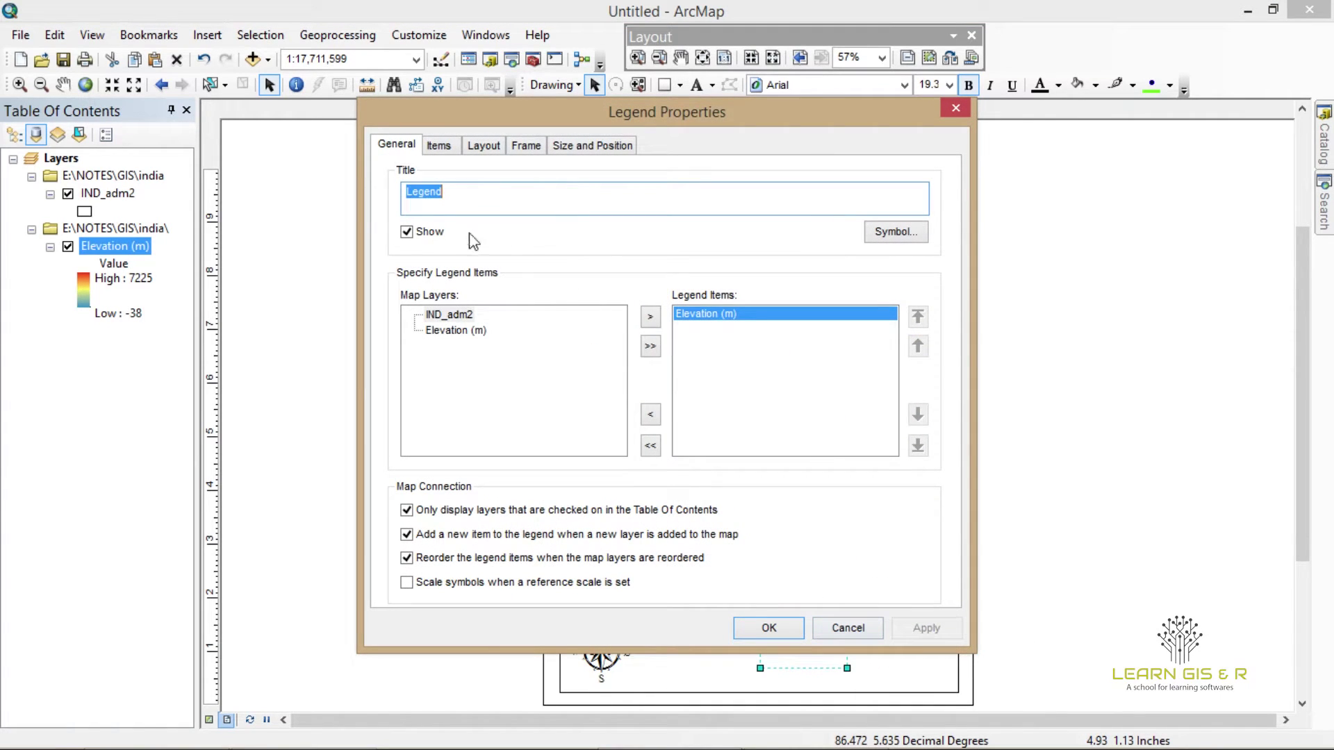
click(449, 146)
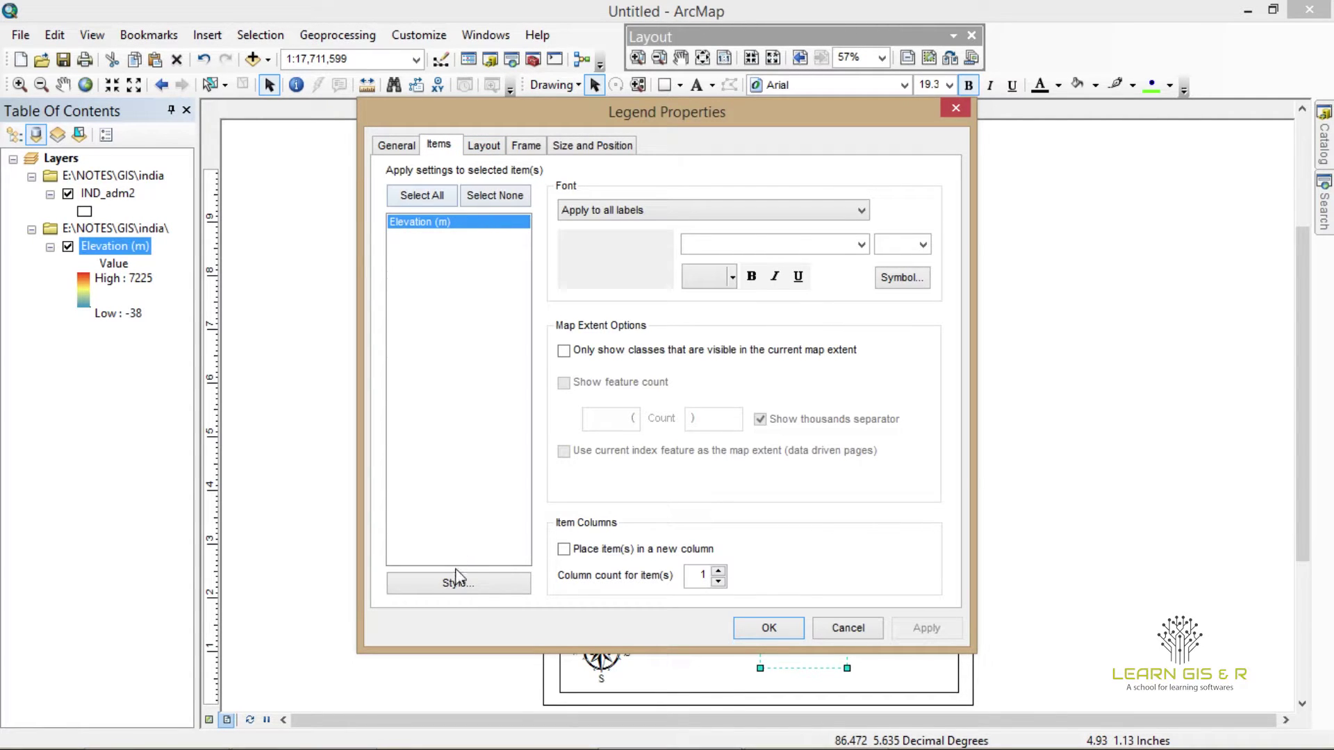
click(457, 583)
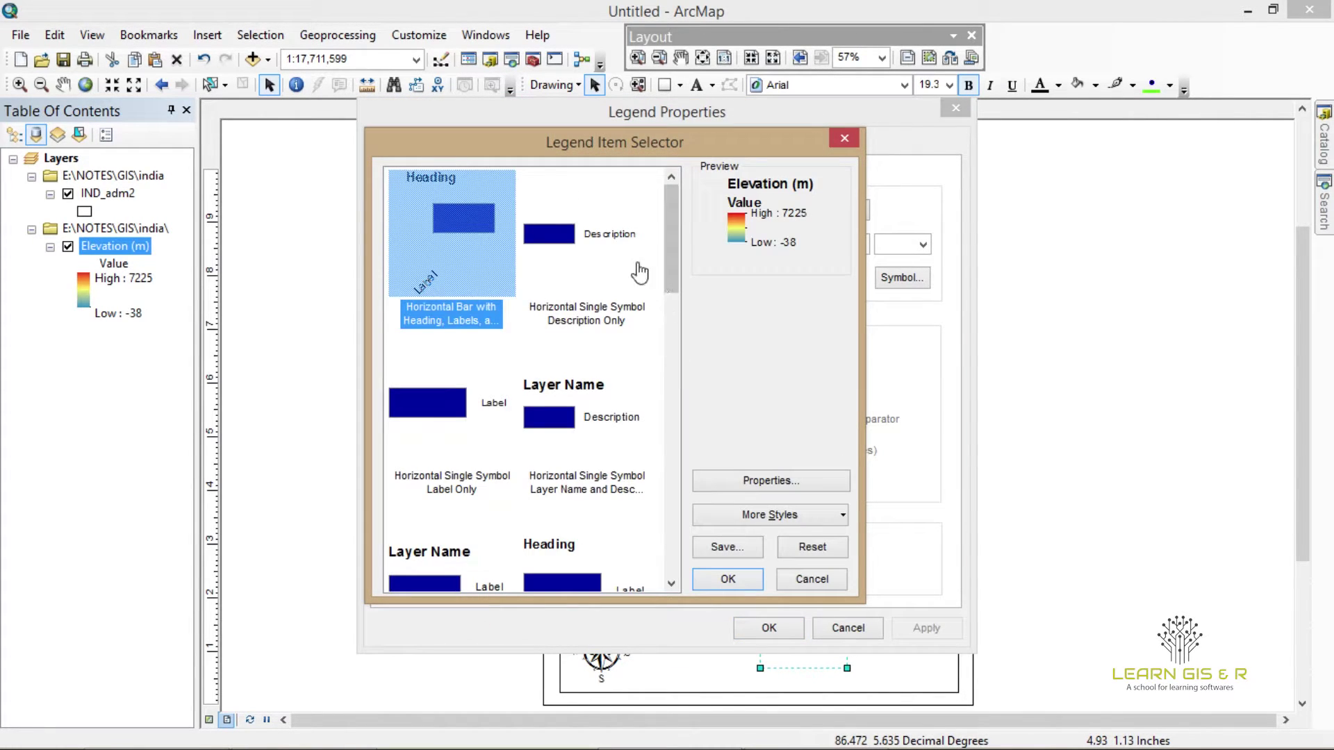
click(610, 258)
click(587, 387)
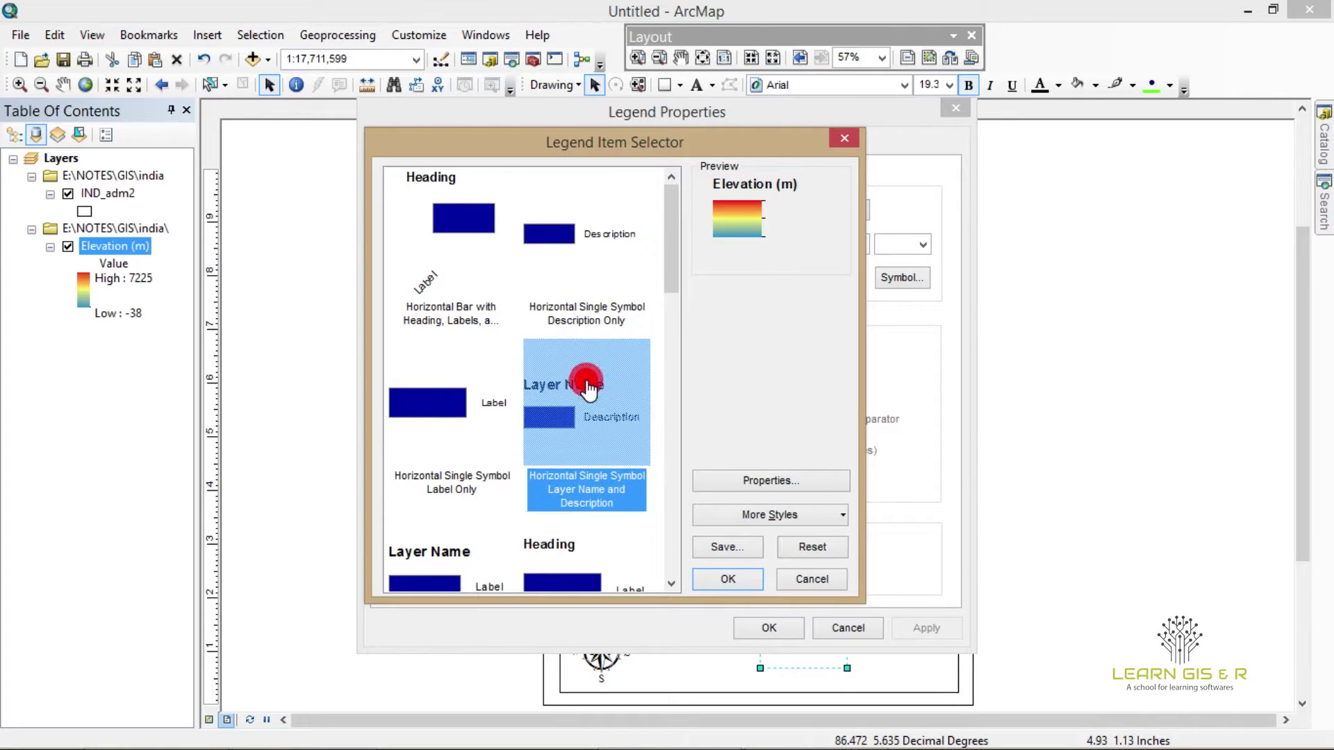
click(459, 396)
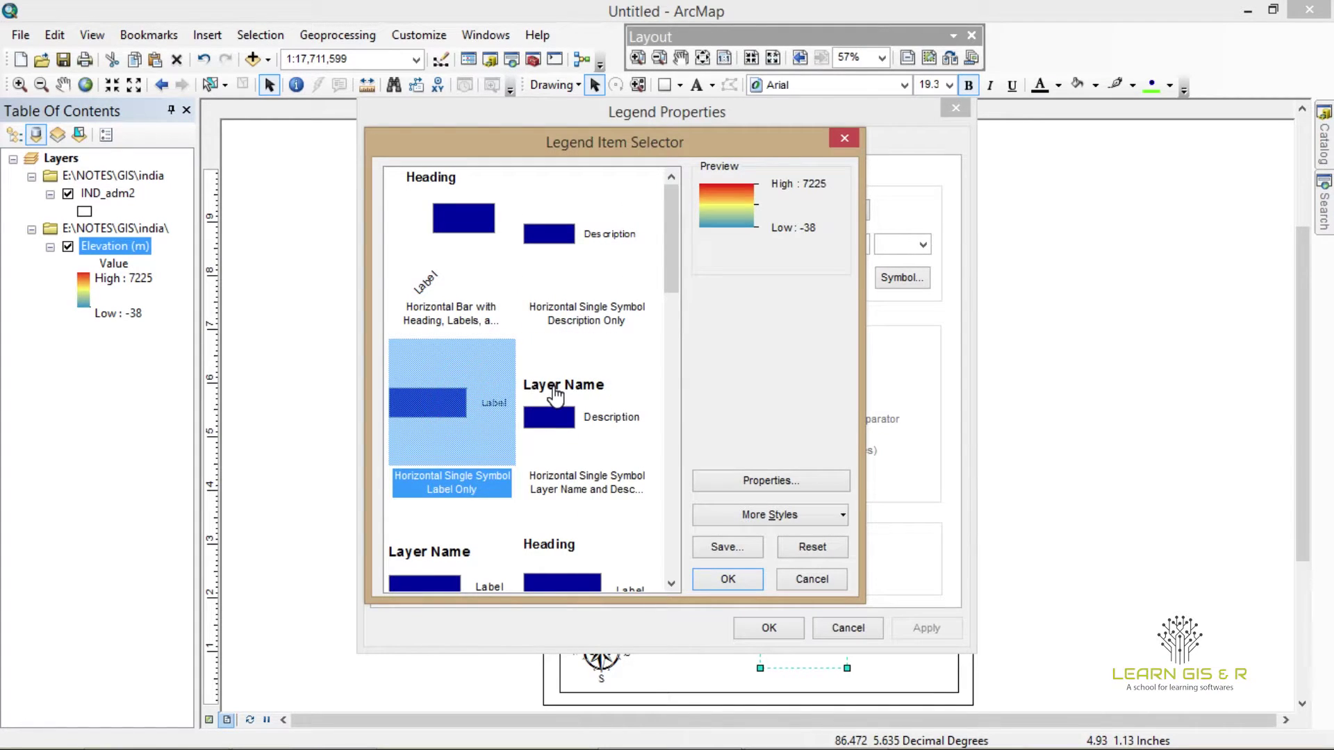
click(554, 392)
click(448, 528)
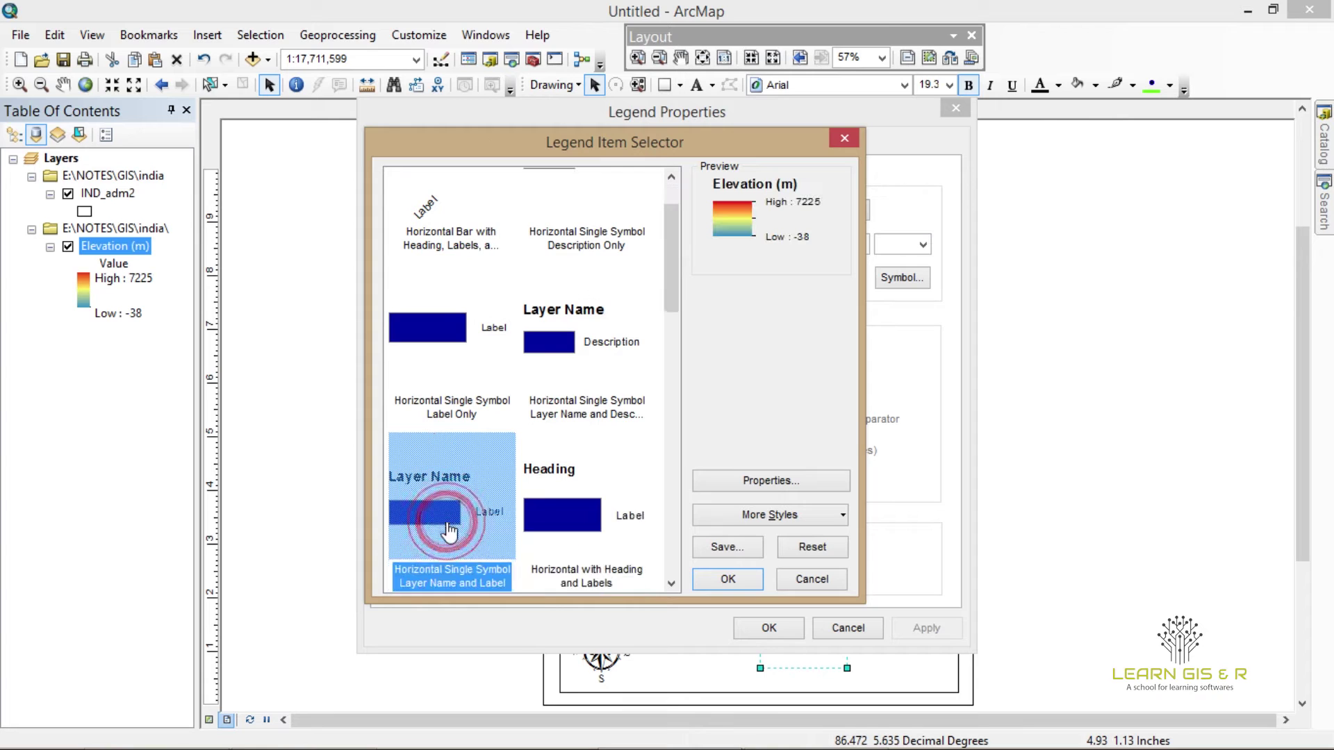
click(735, 581)
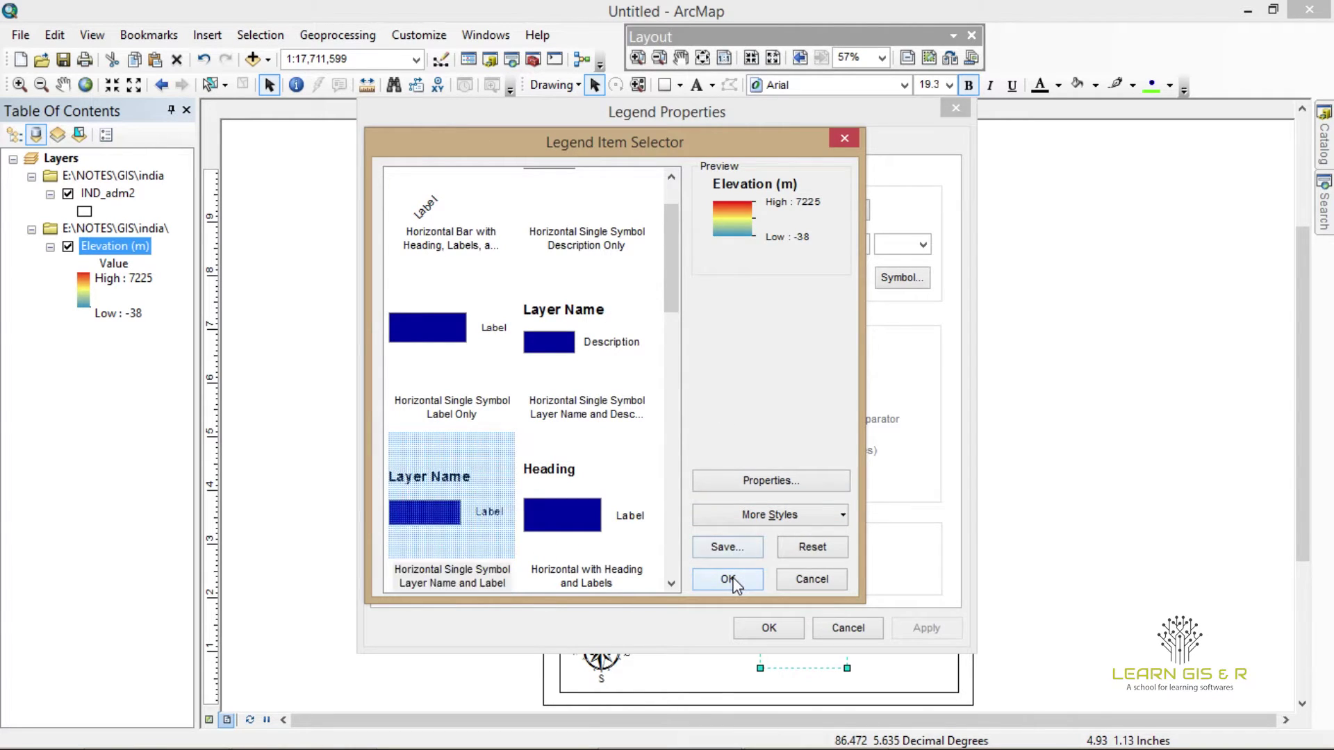
click(924, 627)
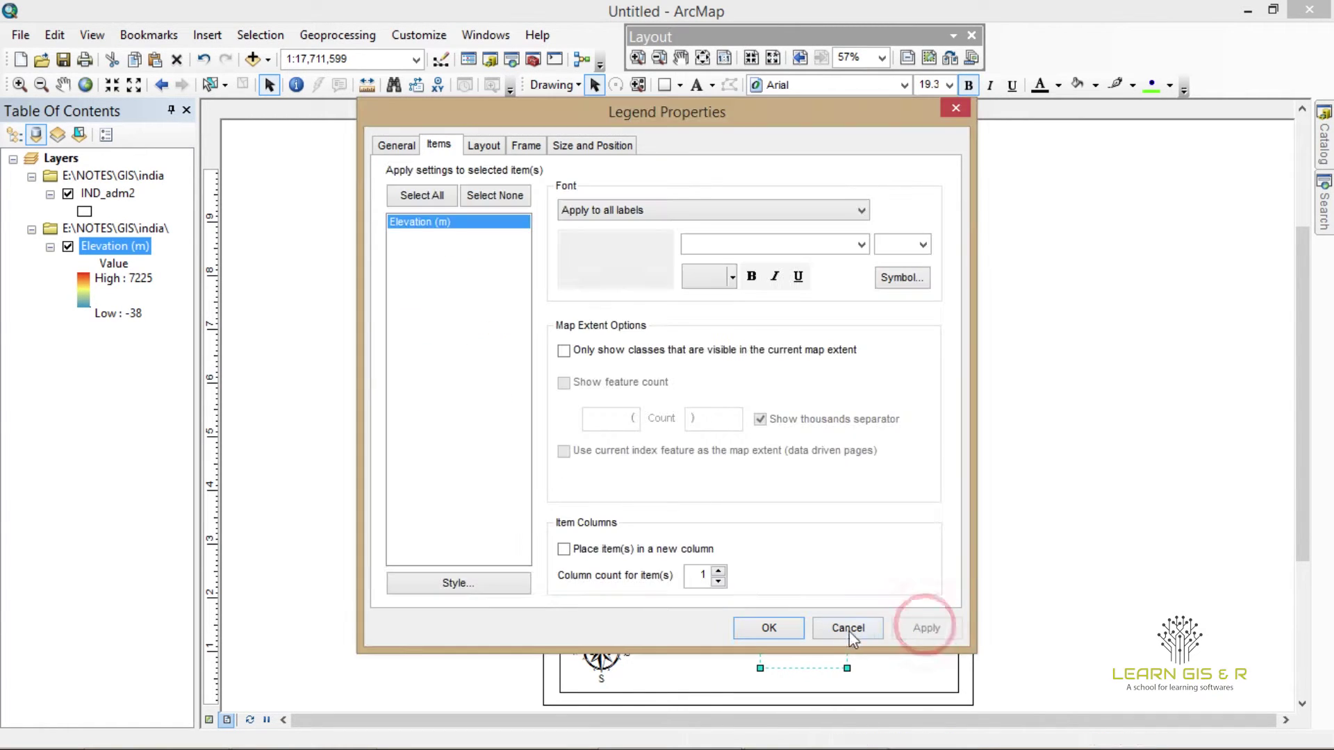
click(792, 630)
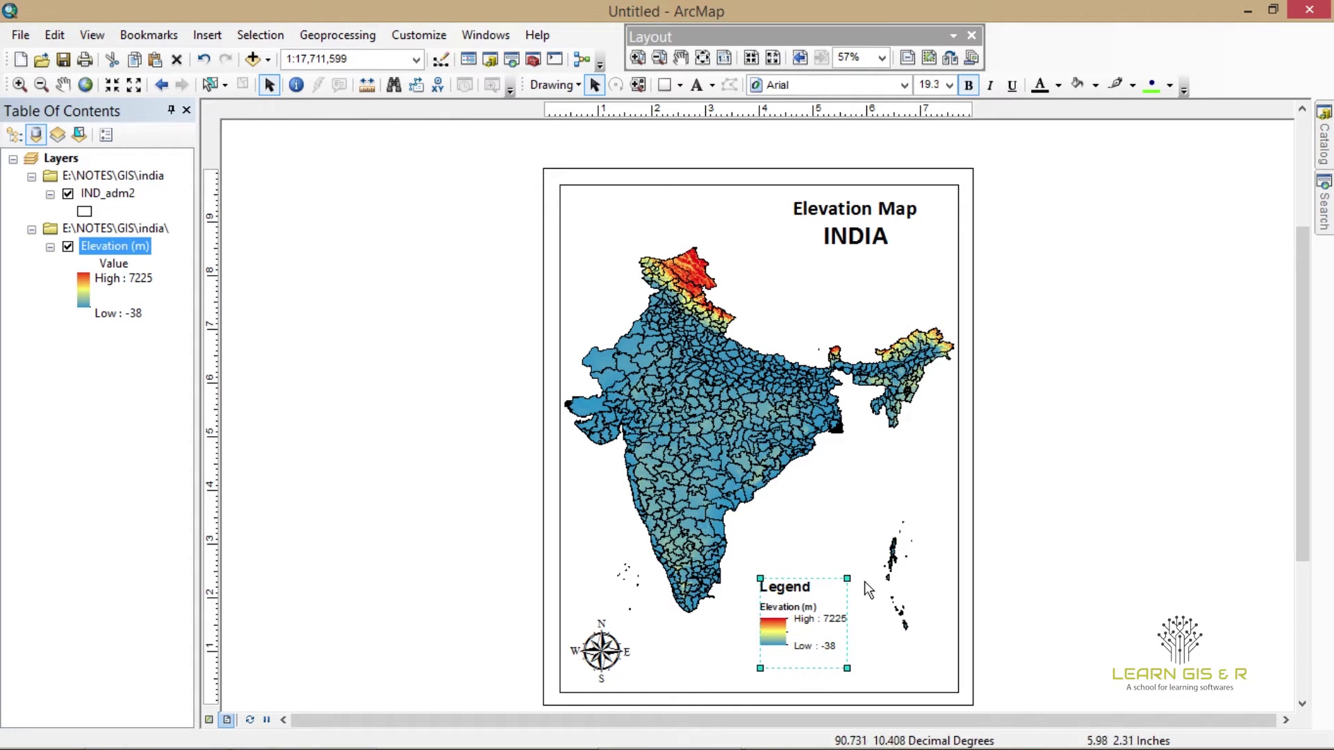
- Enlarge the legend a little more and shift it slightly toward the lower edge of the map
mouse_move(860, 556)
mouse_down()
mouse_move(872, 542)
mouse_move(869, 555)
mouse_up()
mouse_move(817, 625)
mouse_down()
mouse_move(910, 649)
mouse_move(808, 634)
mouse_up()
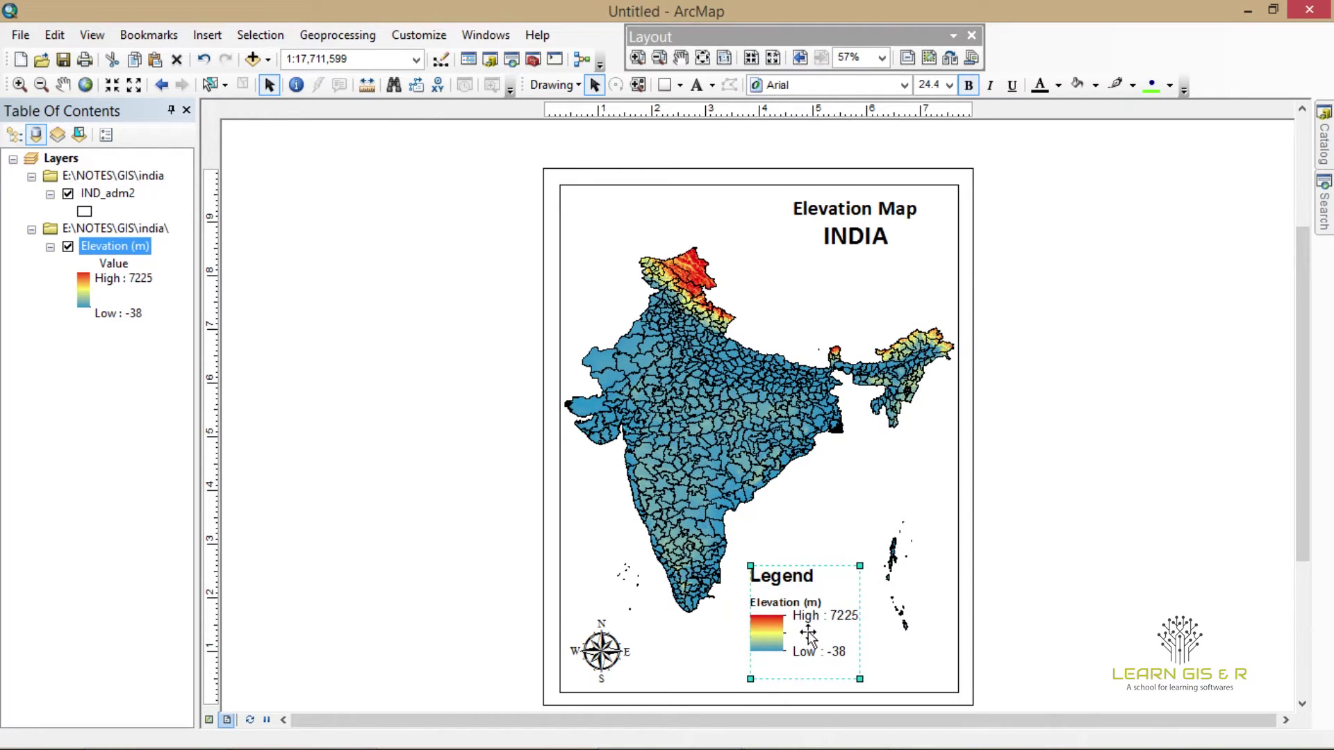
click(808, 635)
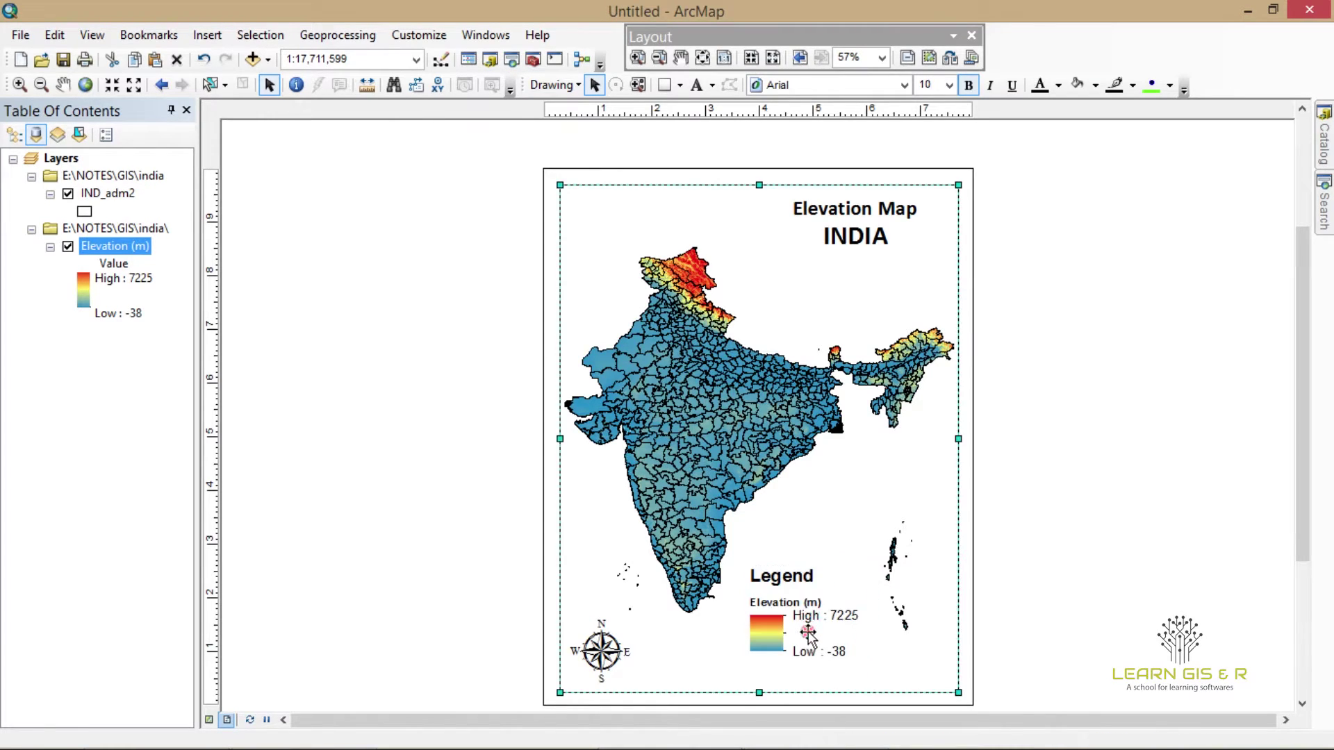
click(1240, 487)
- Move the north arrow slightly up and inward from the data frame's lower-left corner
click(603, 653)
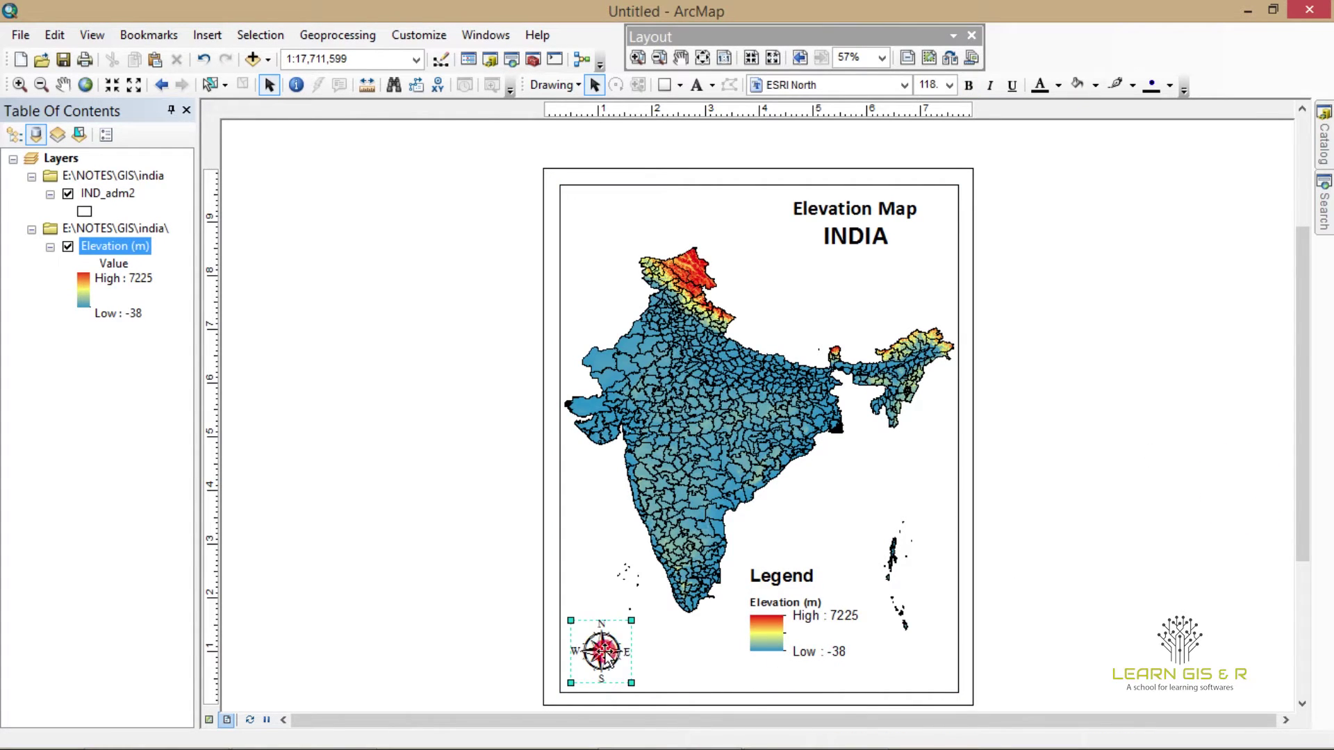
click(605, 655)
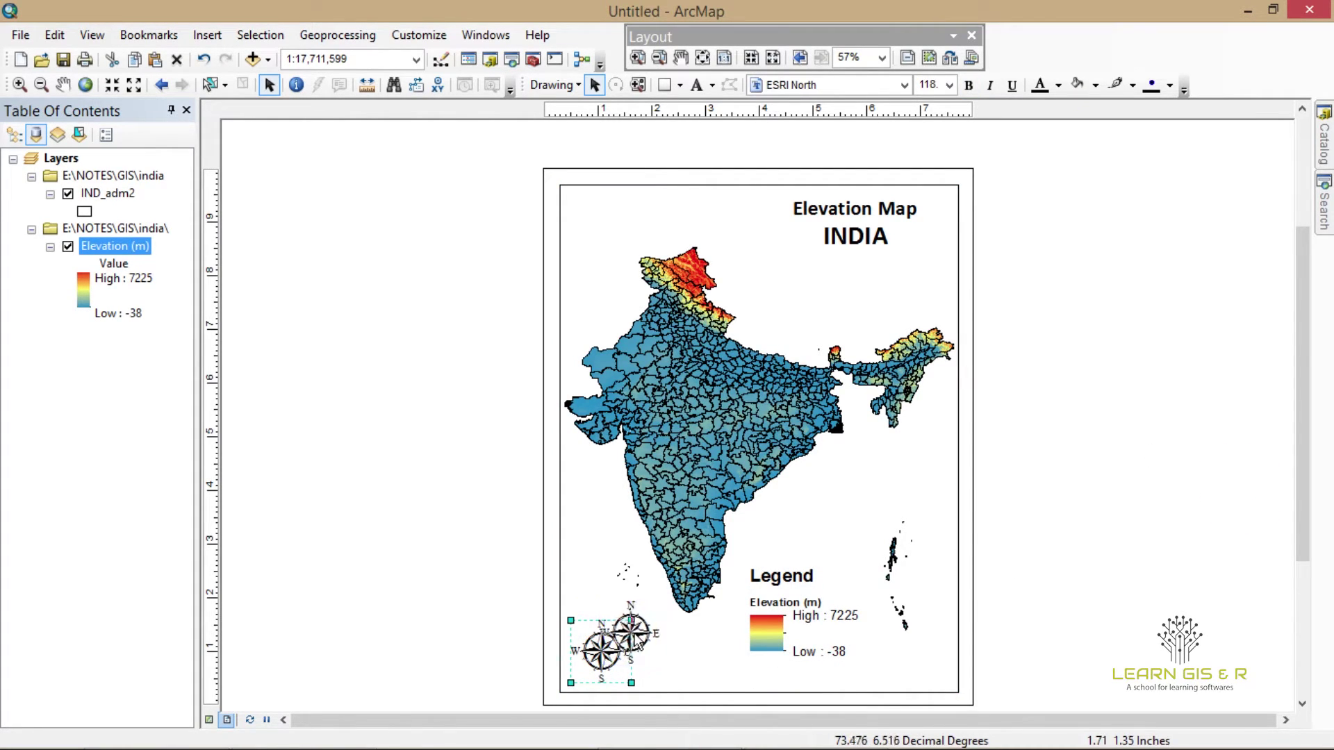
drag(632, 636, 659, 615)
click(476, 599)
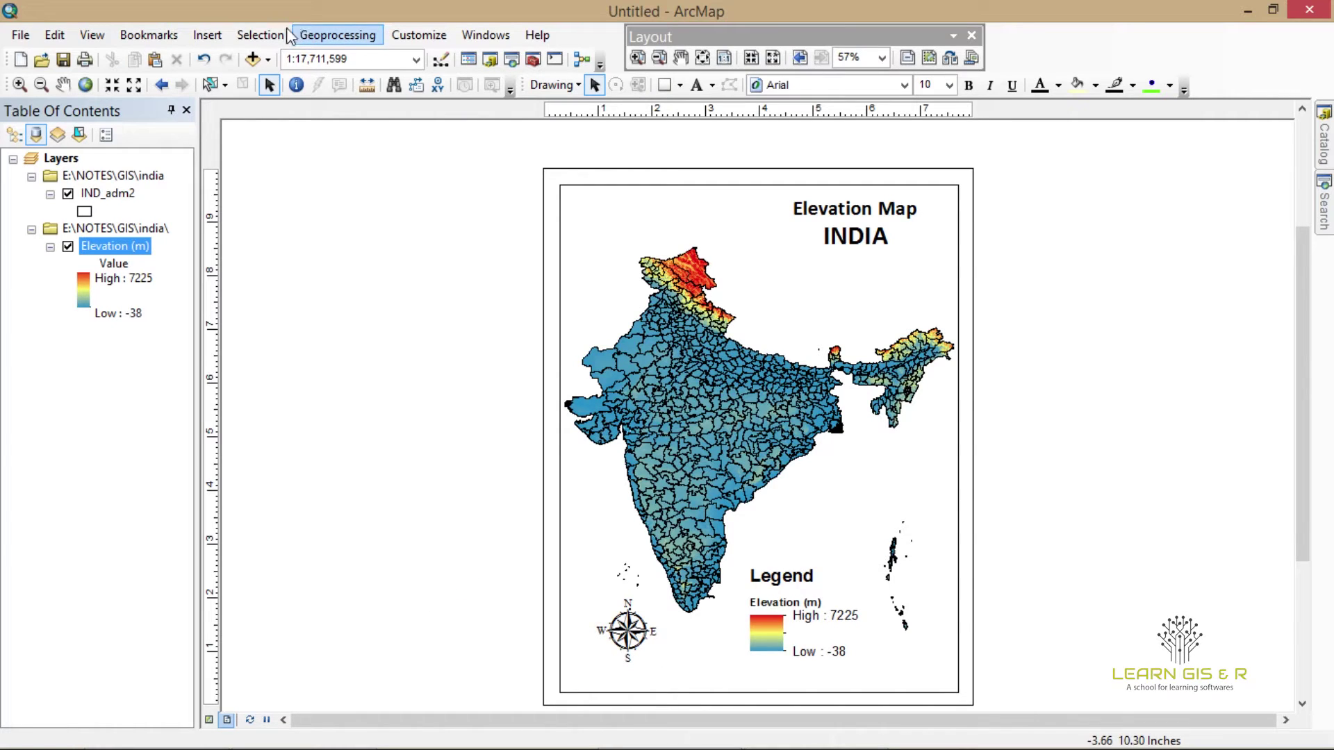
- Insert a Scale Line 1 scale bar in miles and place it beneath the north arrow
click(208, 35)
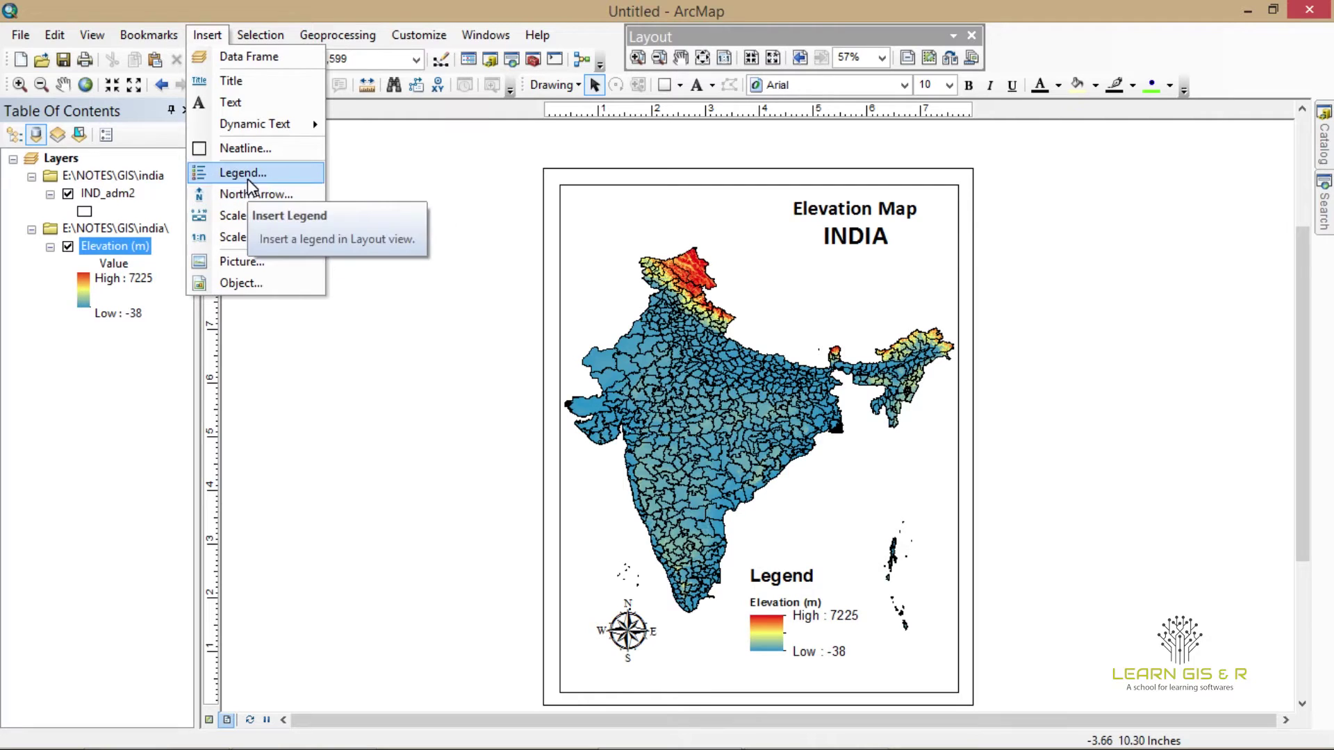
click(250, 216)
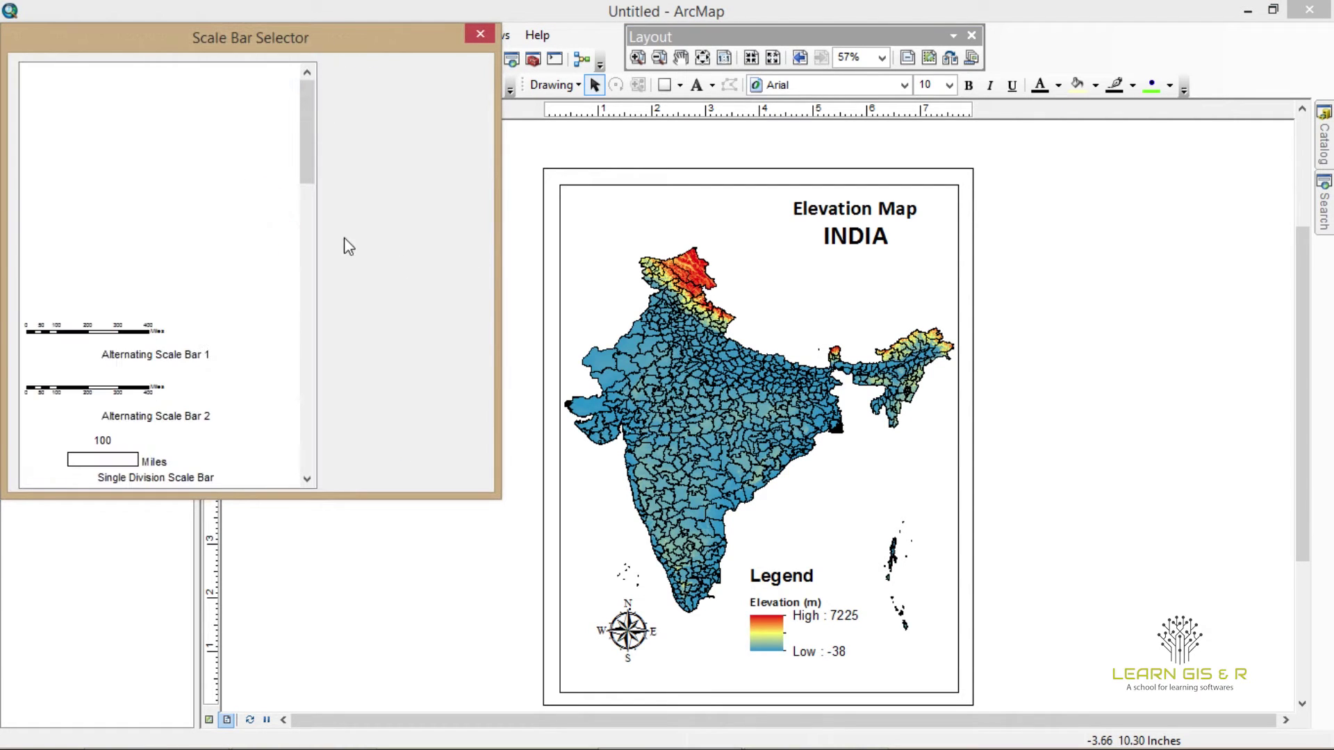
click(132, 122)
click(125, 89)
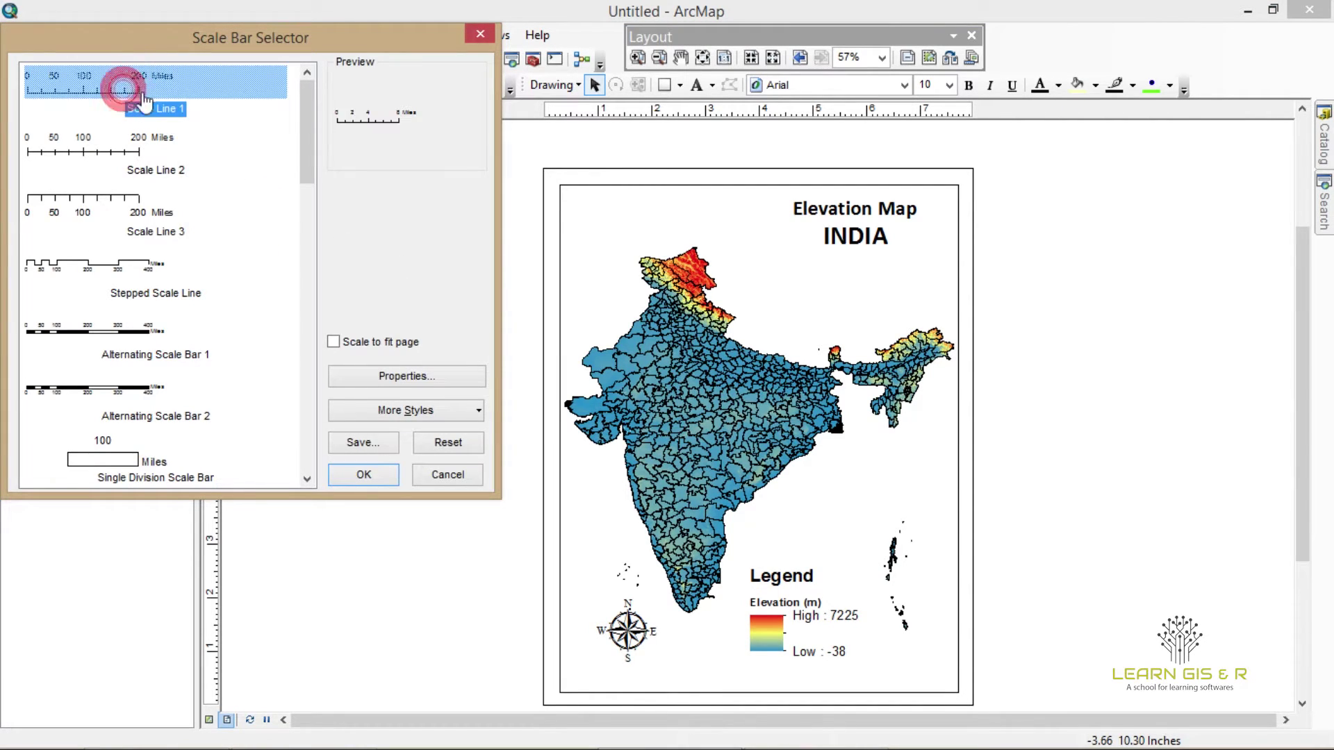
click(362, 475)
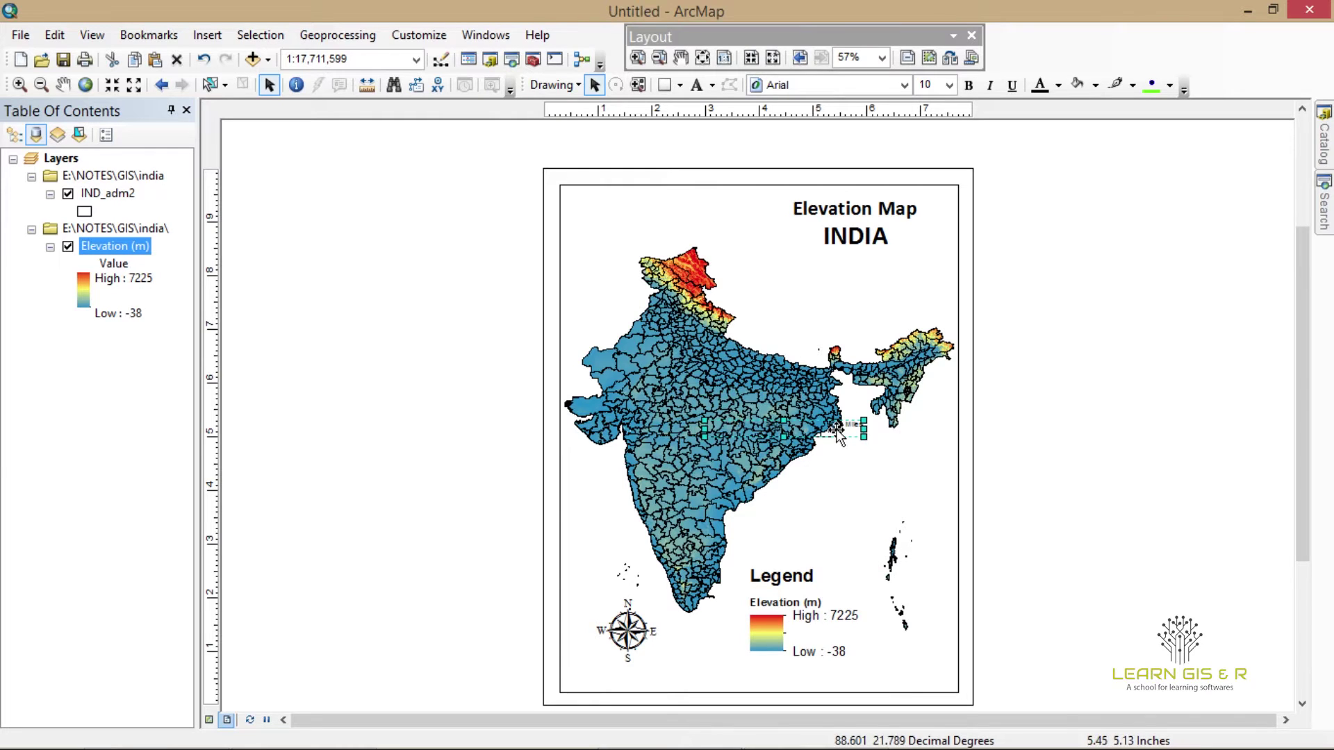
mouse_move(838, 435)
mouse_down()
mouse_move(707, 703)
mouse_move(703, 681)
mouse_up()
click(427, 595)
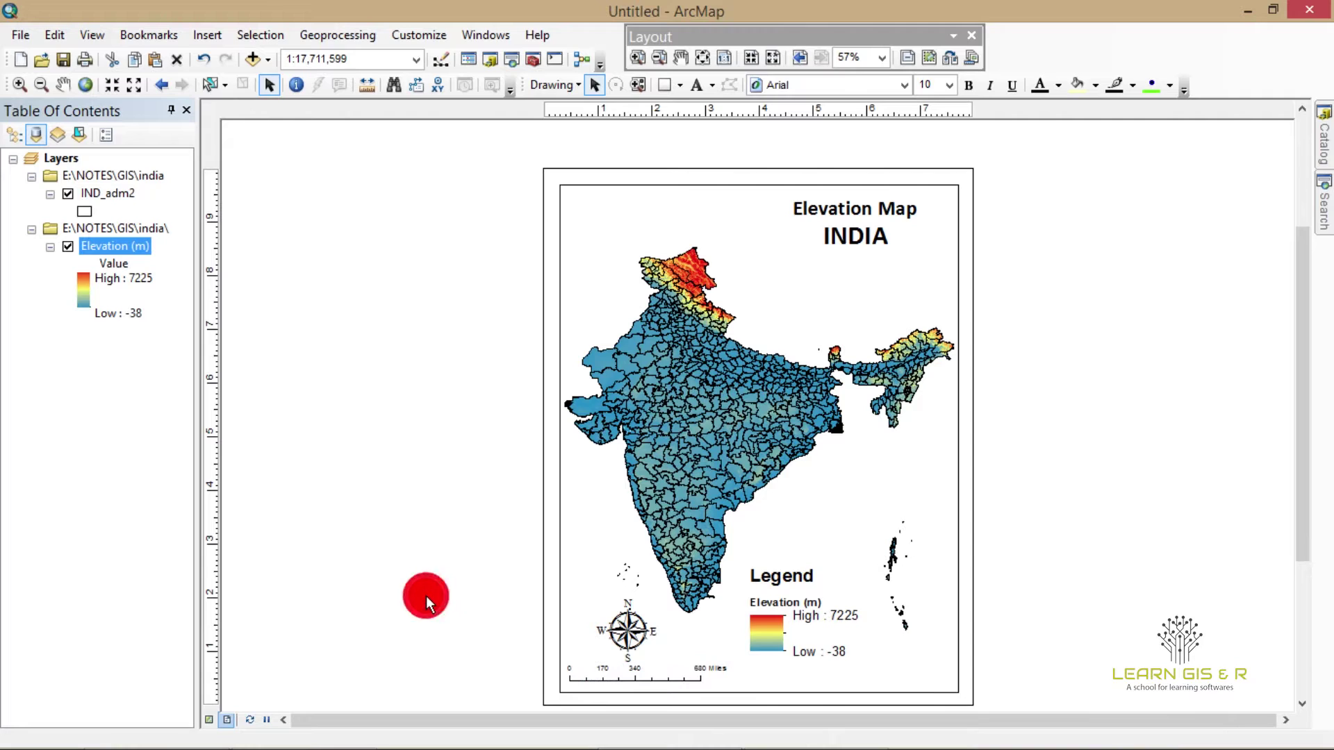
- Give the data frame a thin border line set slightly outside its edge, replacing the line on the edge itself
click(811, 295)
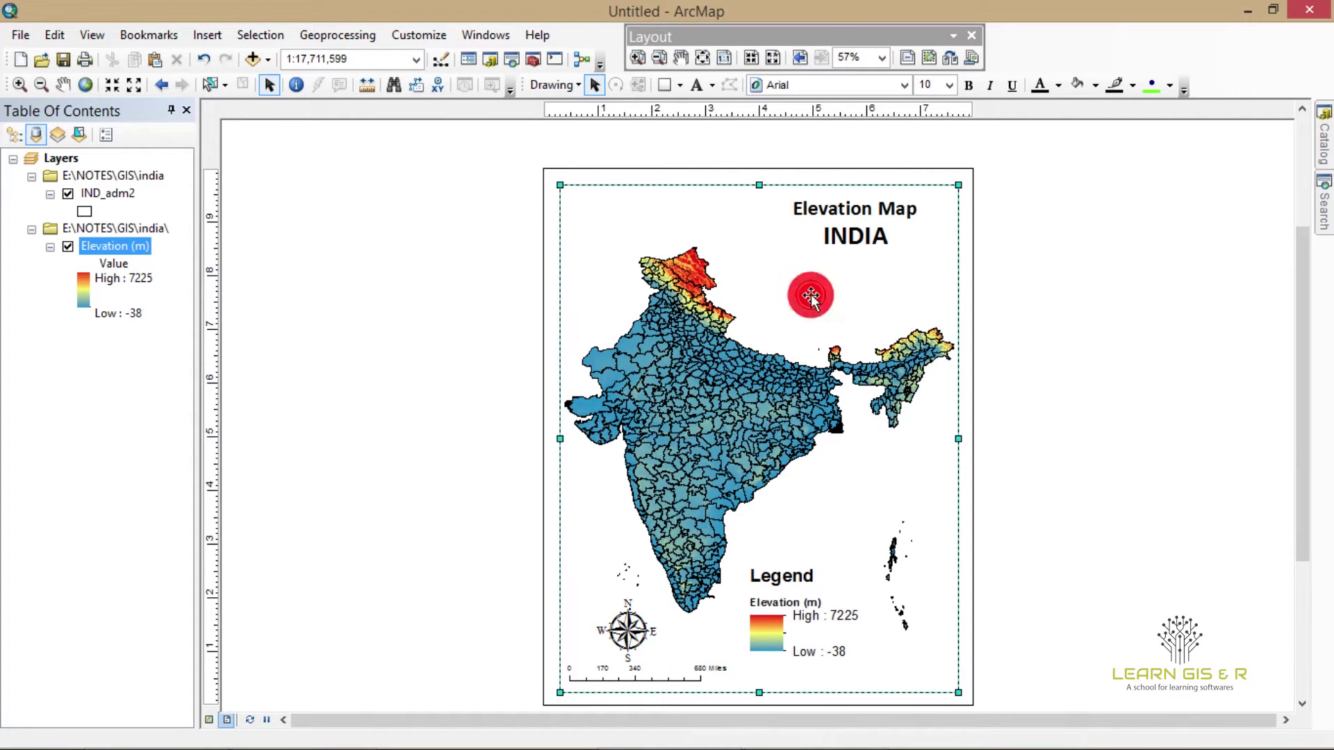
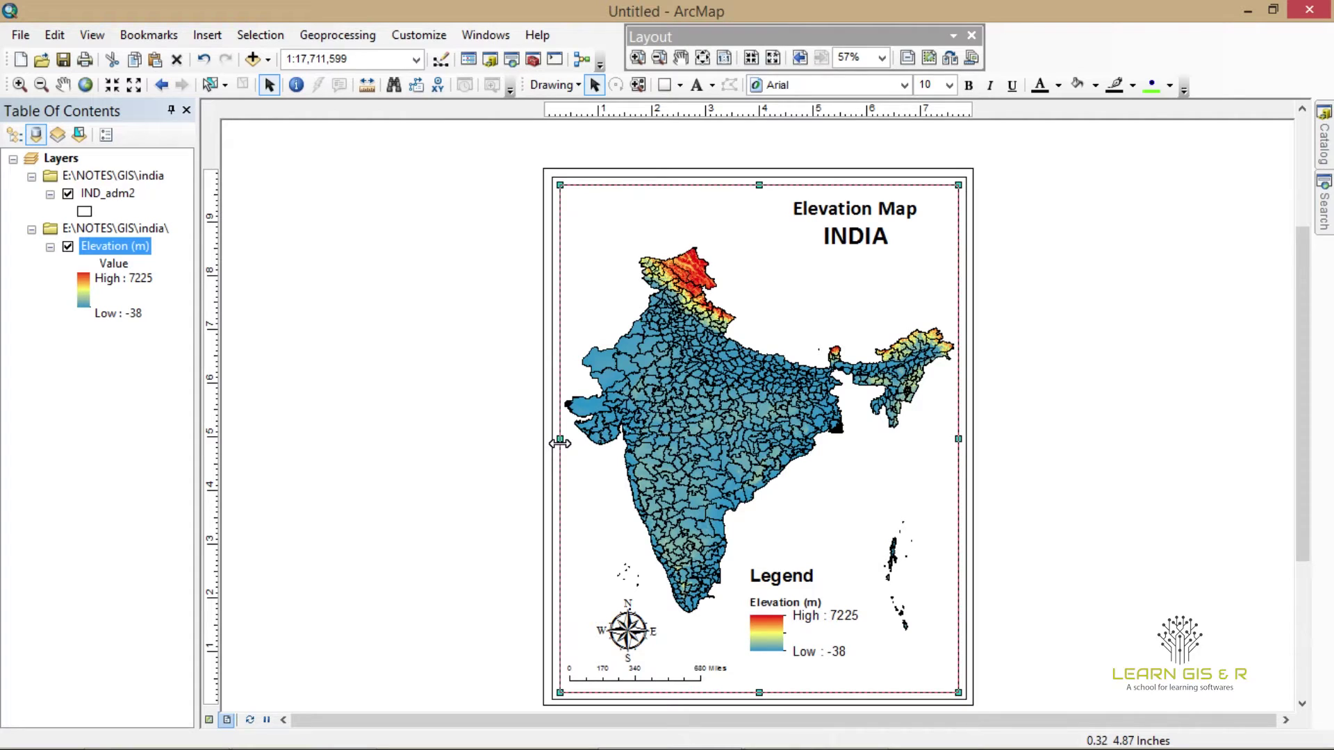
click(560, 442)
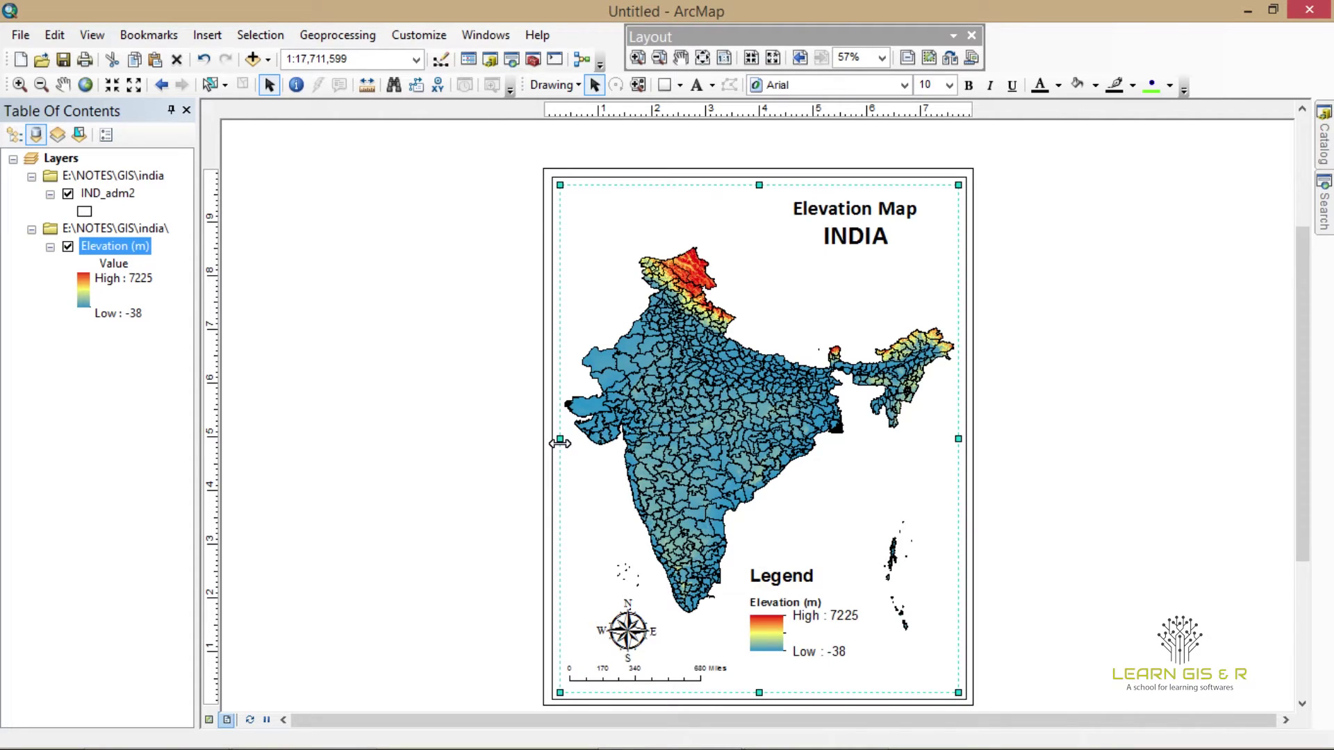
click(1087, 386)
- Insert a neatline placed around all elements with its border set to none and a 10 pt gap
click(207, 35)
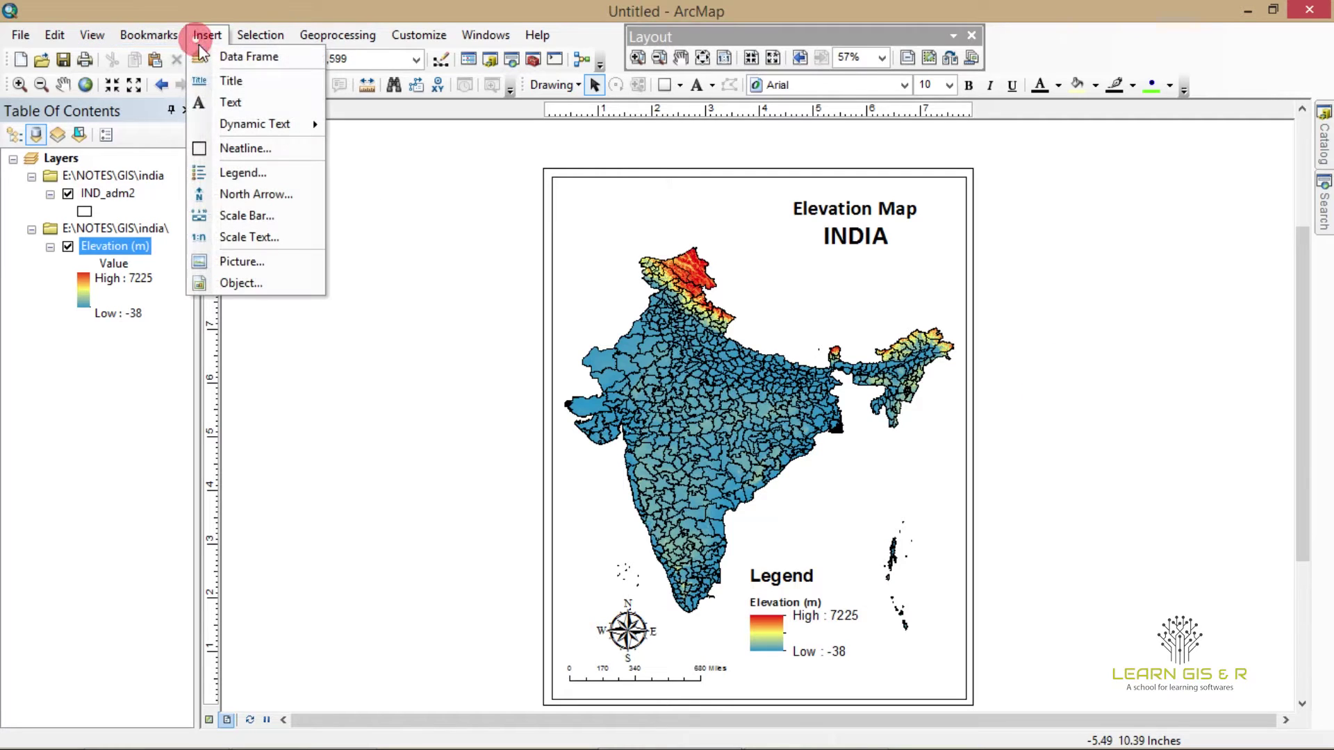
click(254, 146)
click(855, 303)
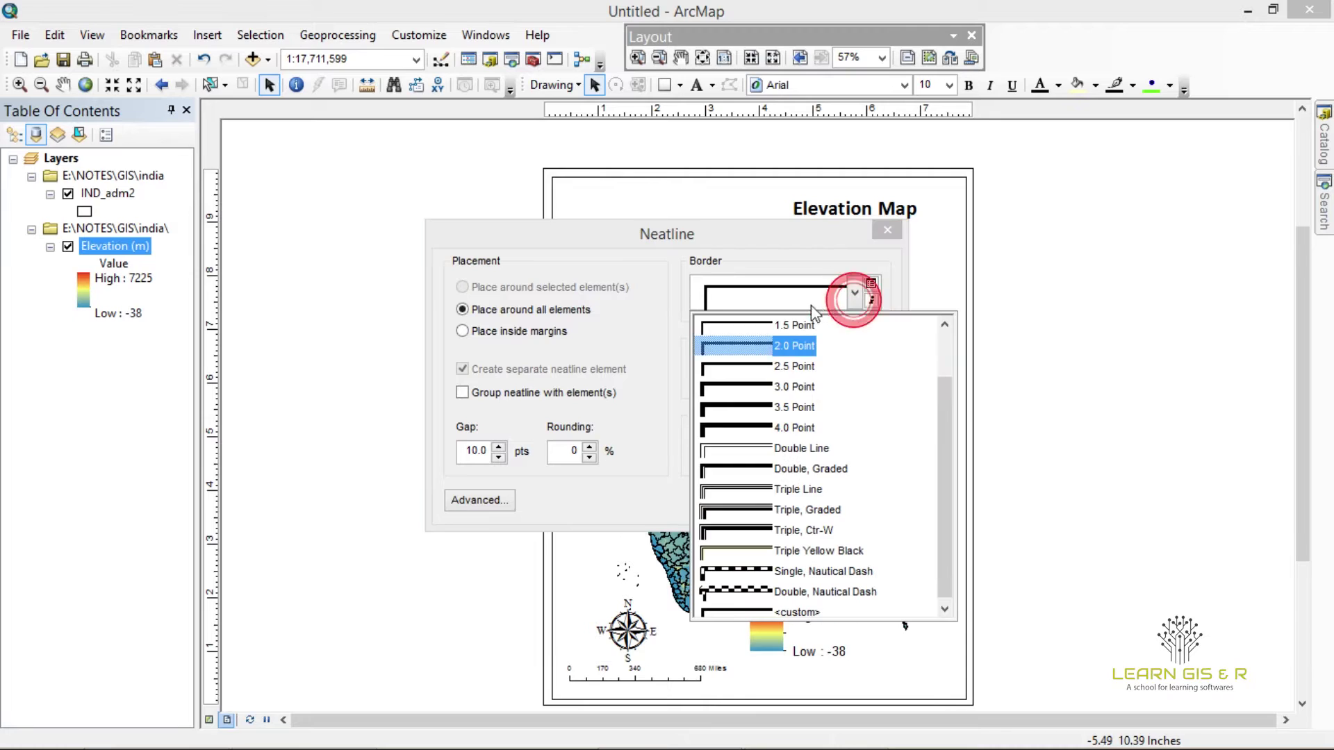
drag(947, 425, 944, 394)
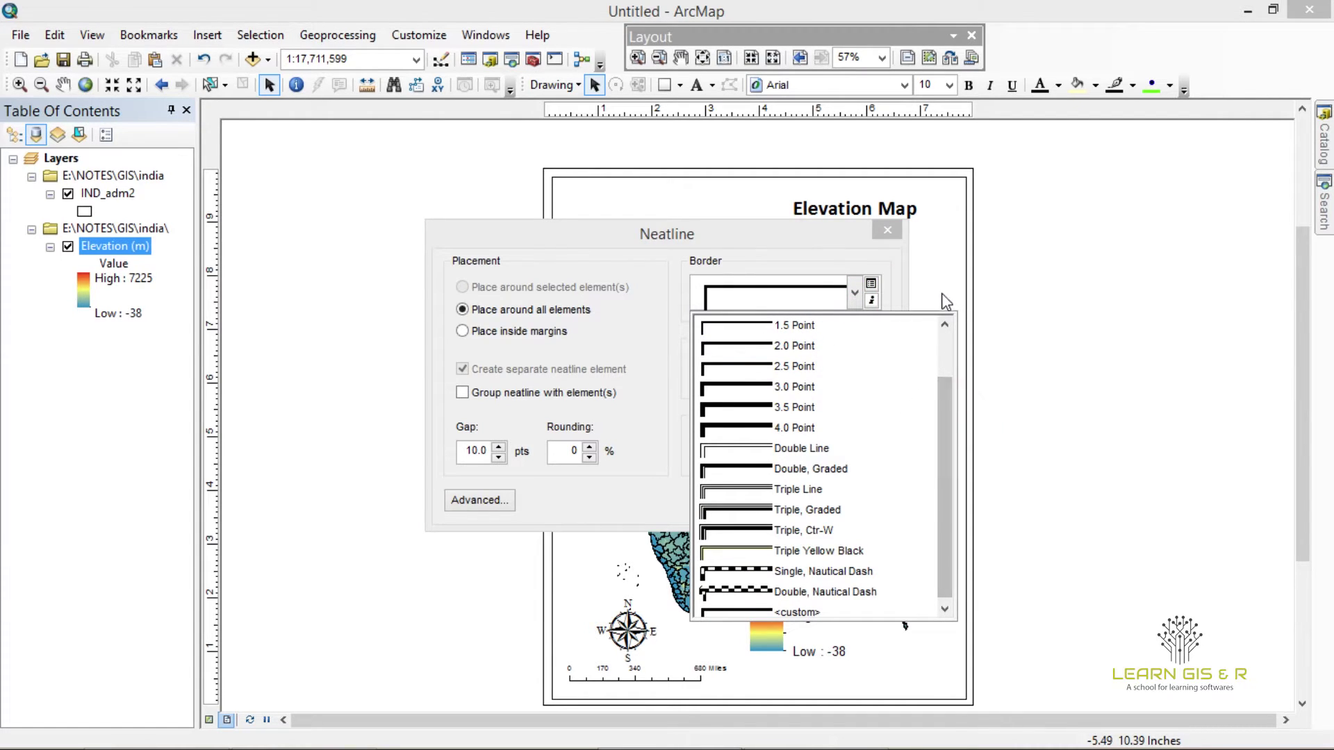
click(944, 340)
click(782, 336)
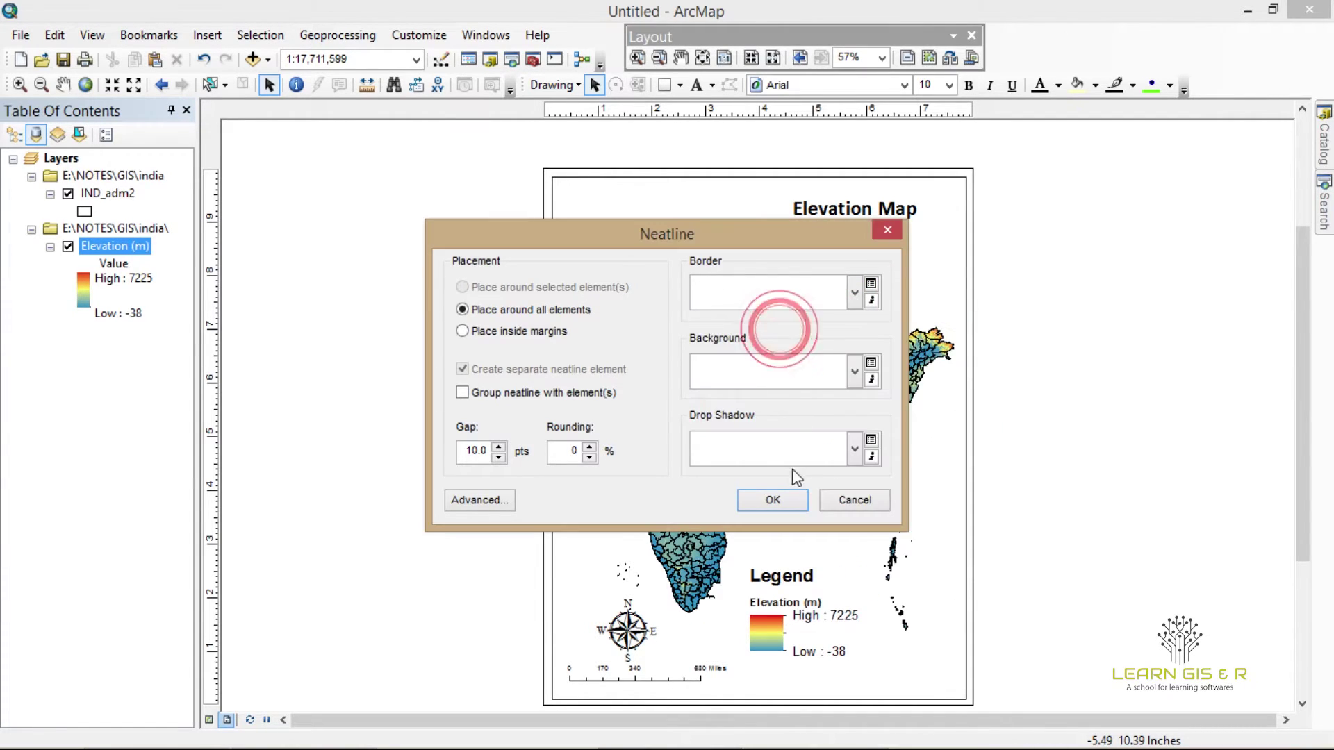
click(782, 503)
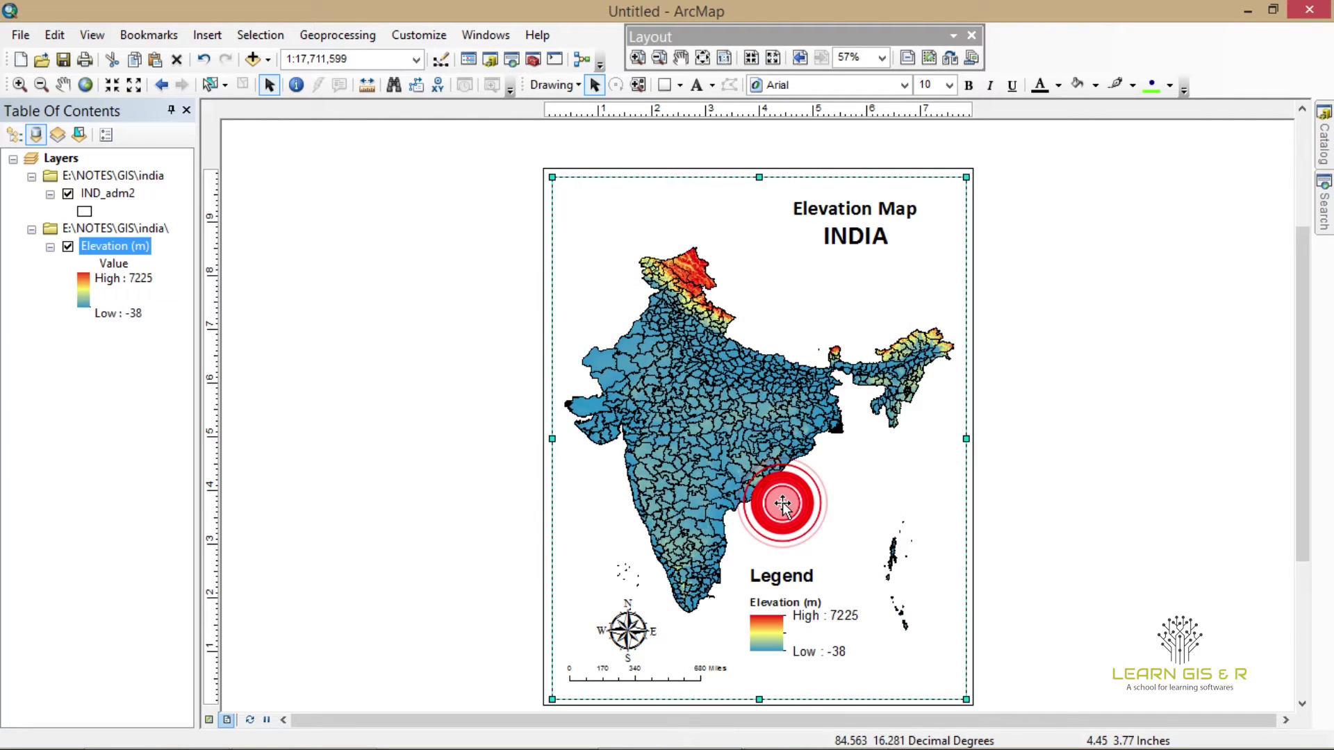
- Shrink the borderless neatline slightly inward on its right, left and bottom edges, and deselect it
drag(963, 438, 958, 439)
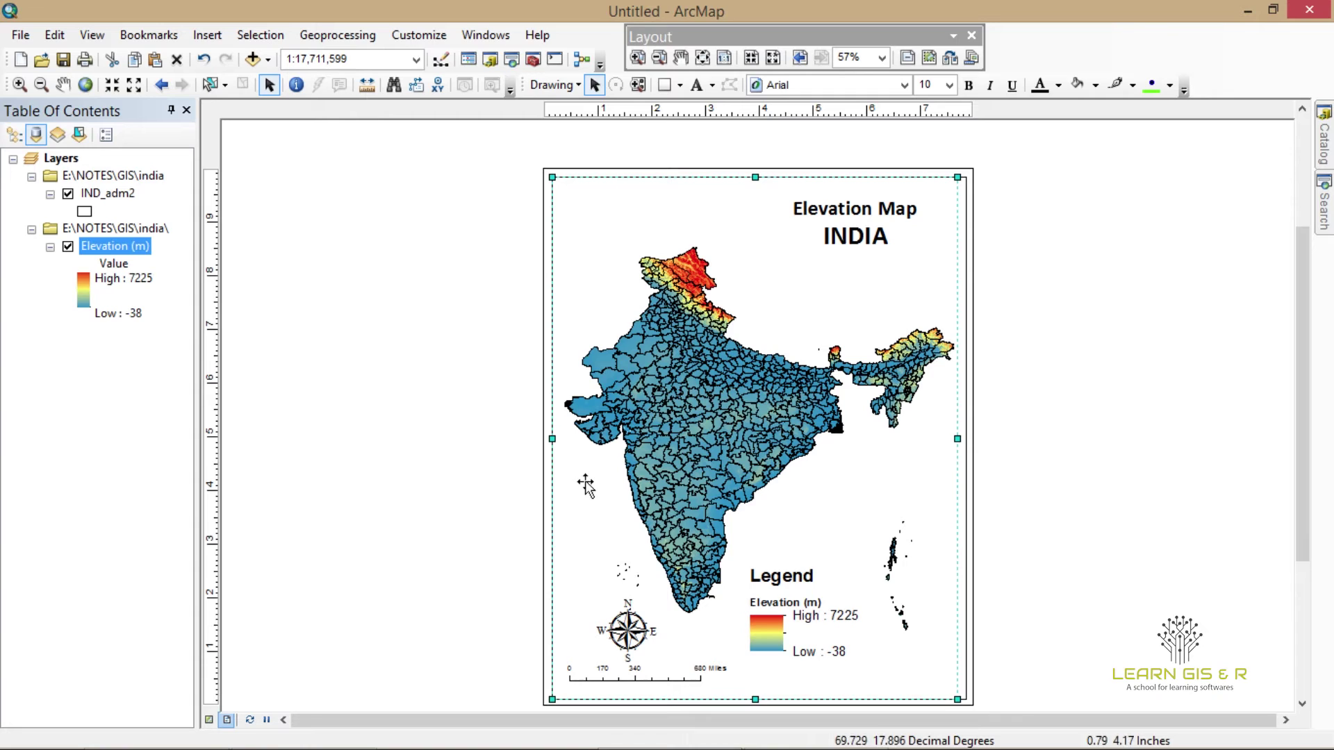
drag(553, 439, 556, 439)
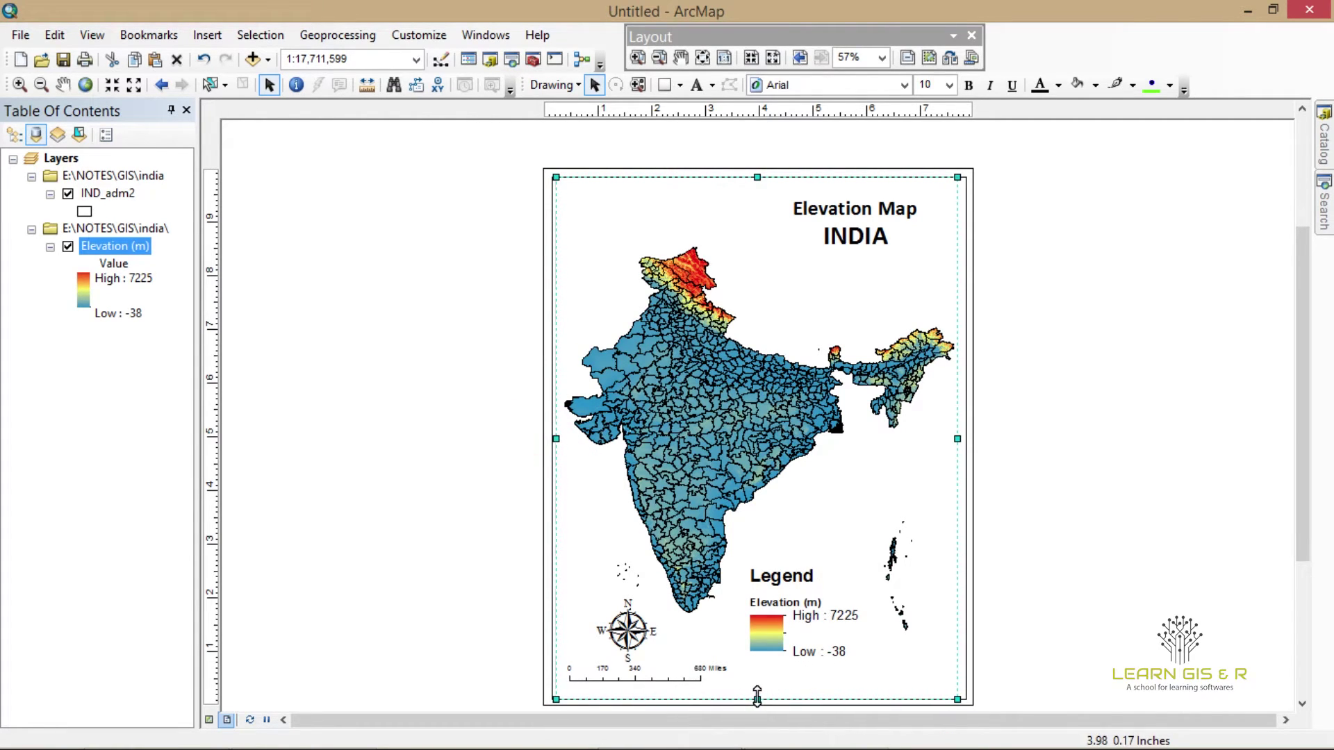
drag(758, 698, 758, 695)
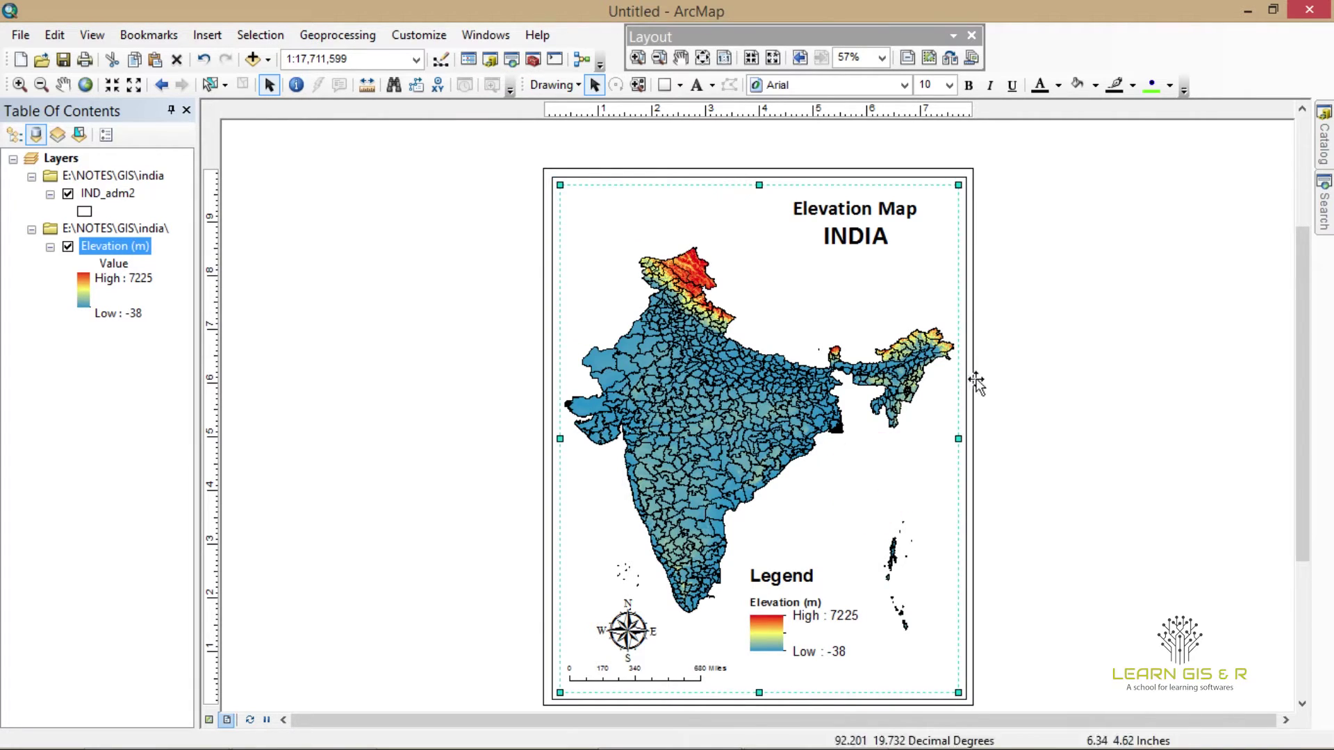
click(1024, 369)
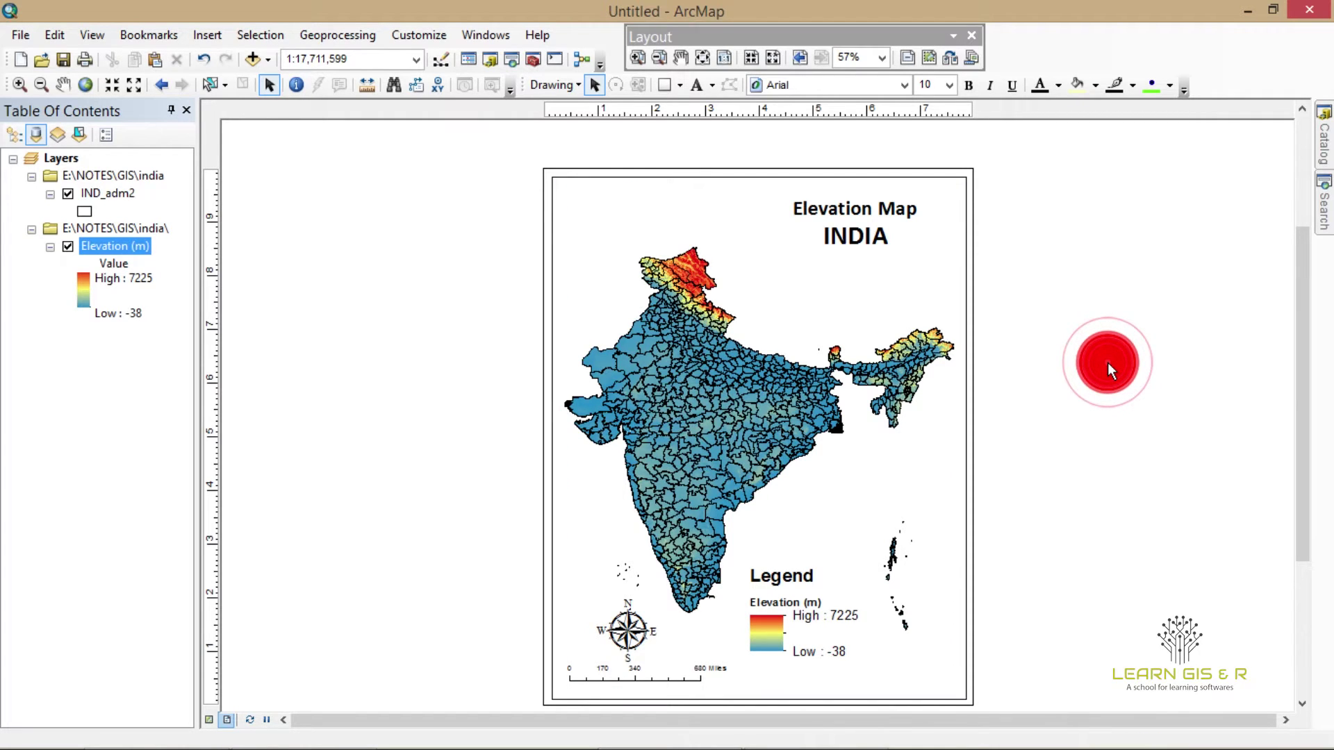
- Add a graticule that divides the map by meridians and parallels to the data frame, keeping the wizard's default settings
click(828, 513)
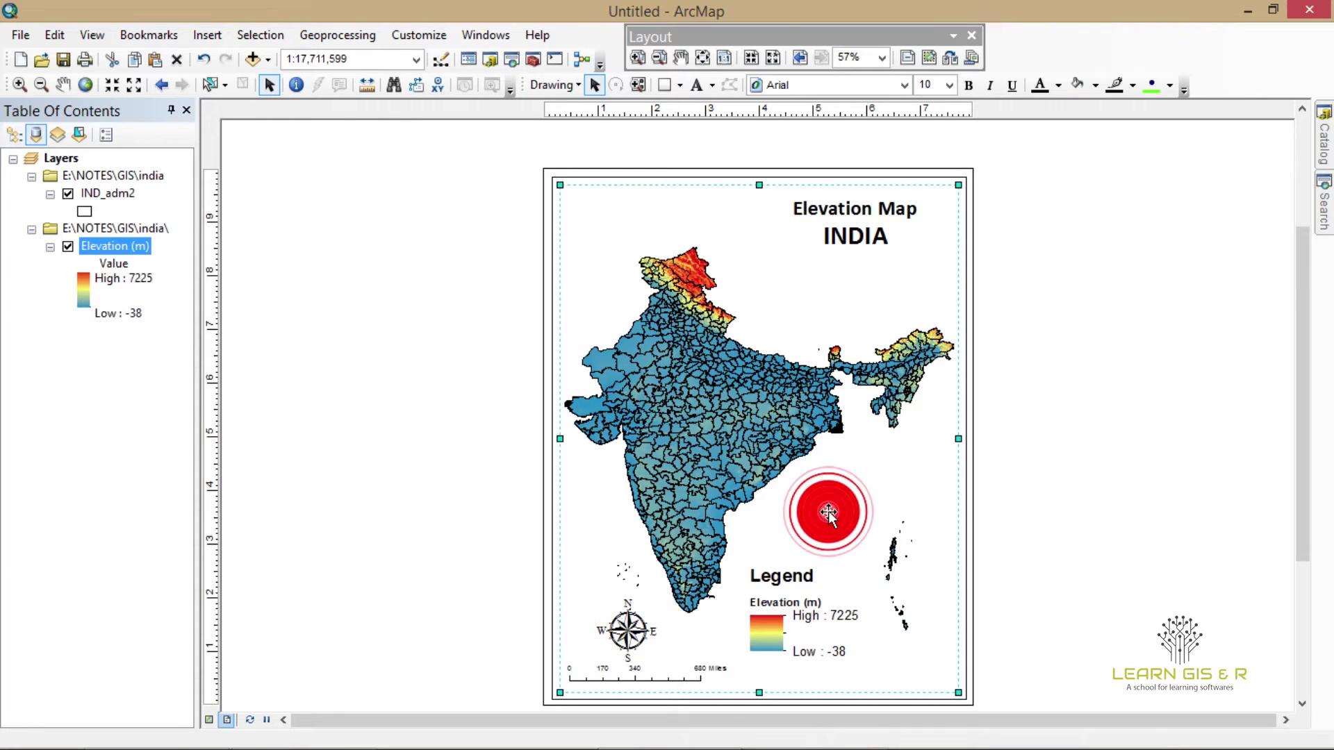
right_click(828, 513)
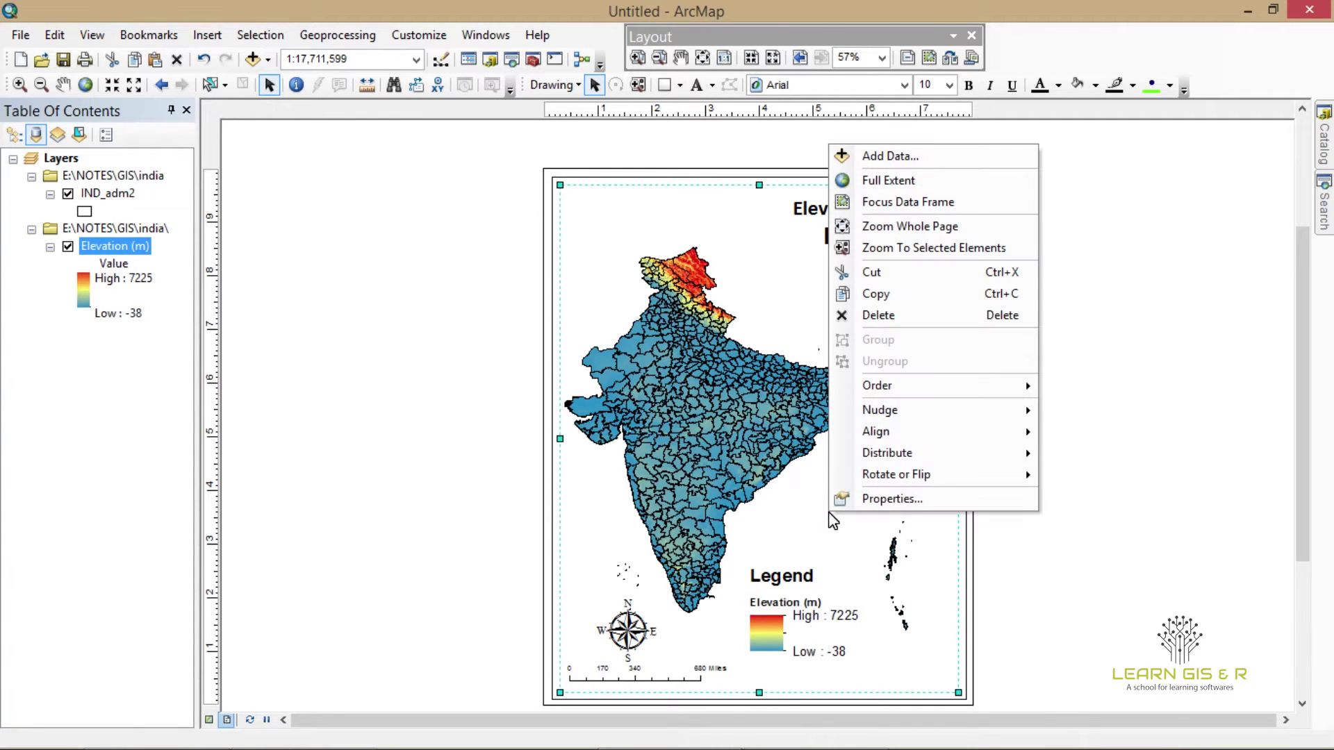
click(881, 500)
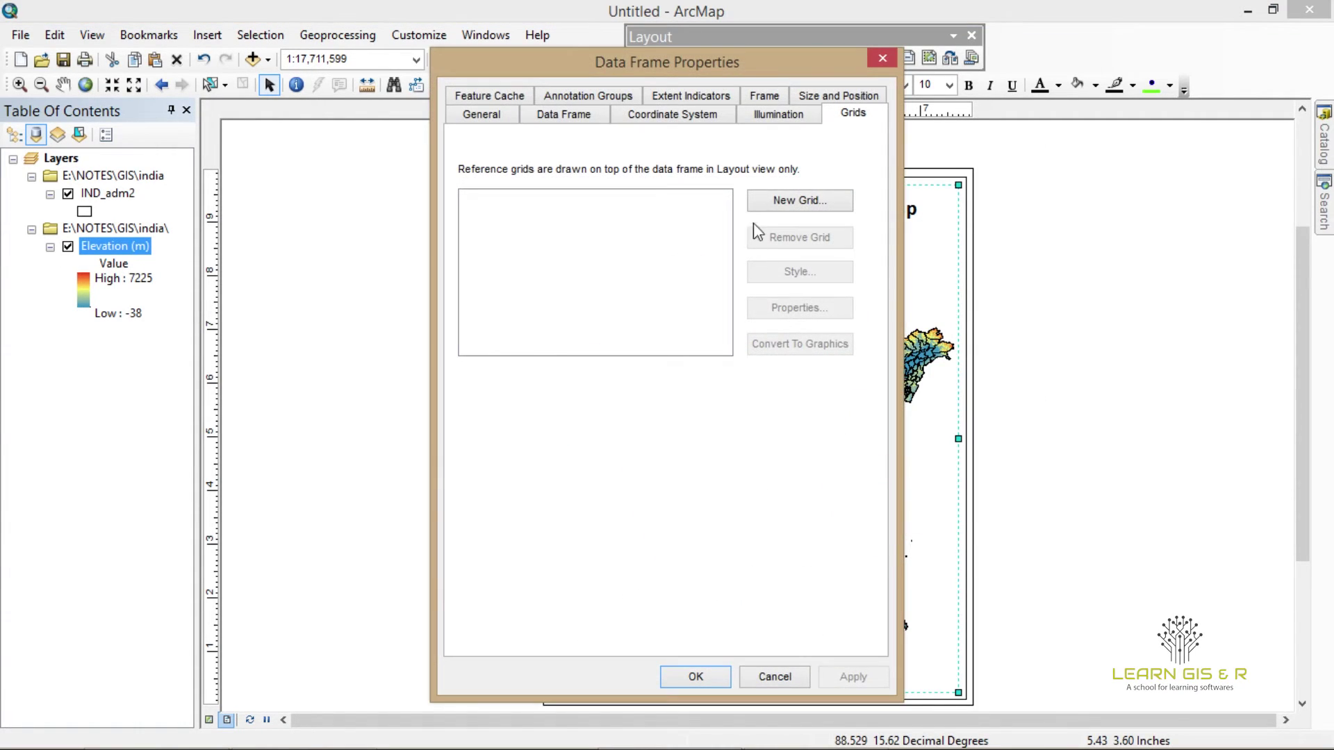
click(779, 201)
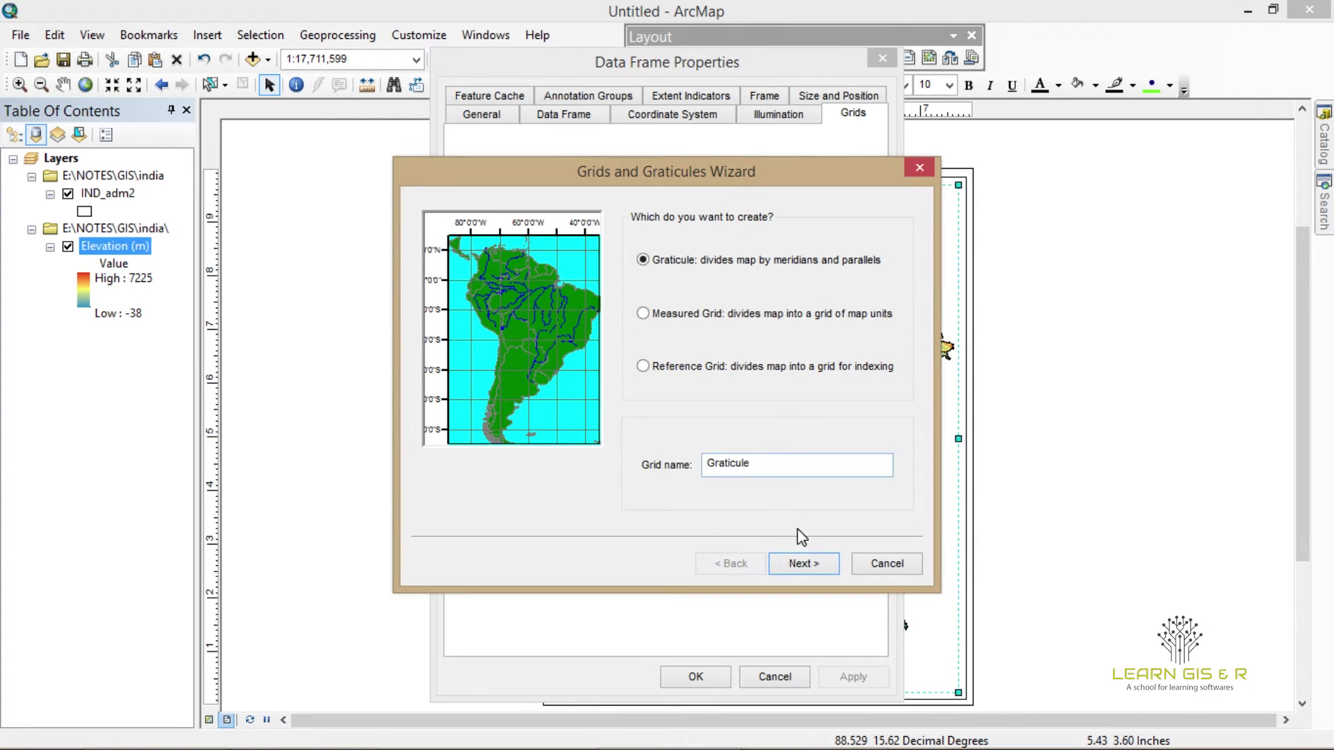
click(806, 563)
click(805, 562)
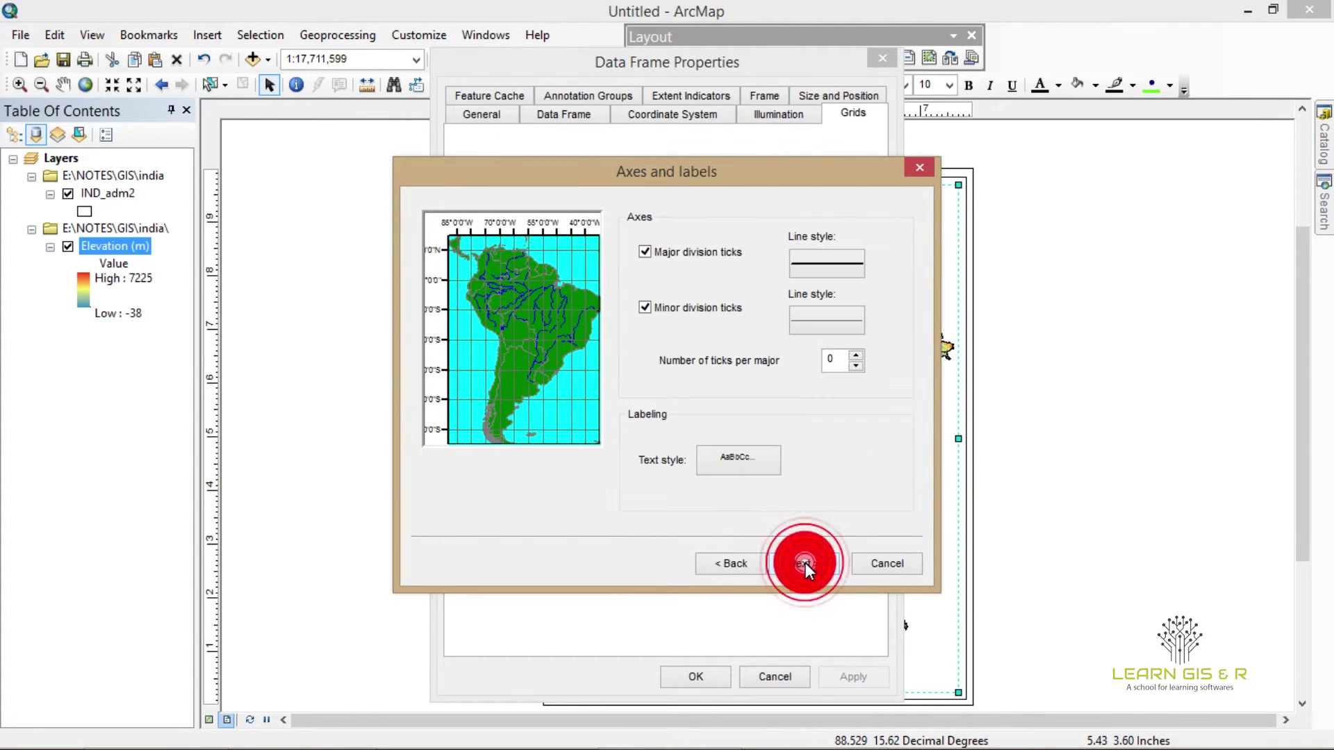
click(806, 562)
click(806, 562)
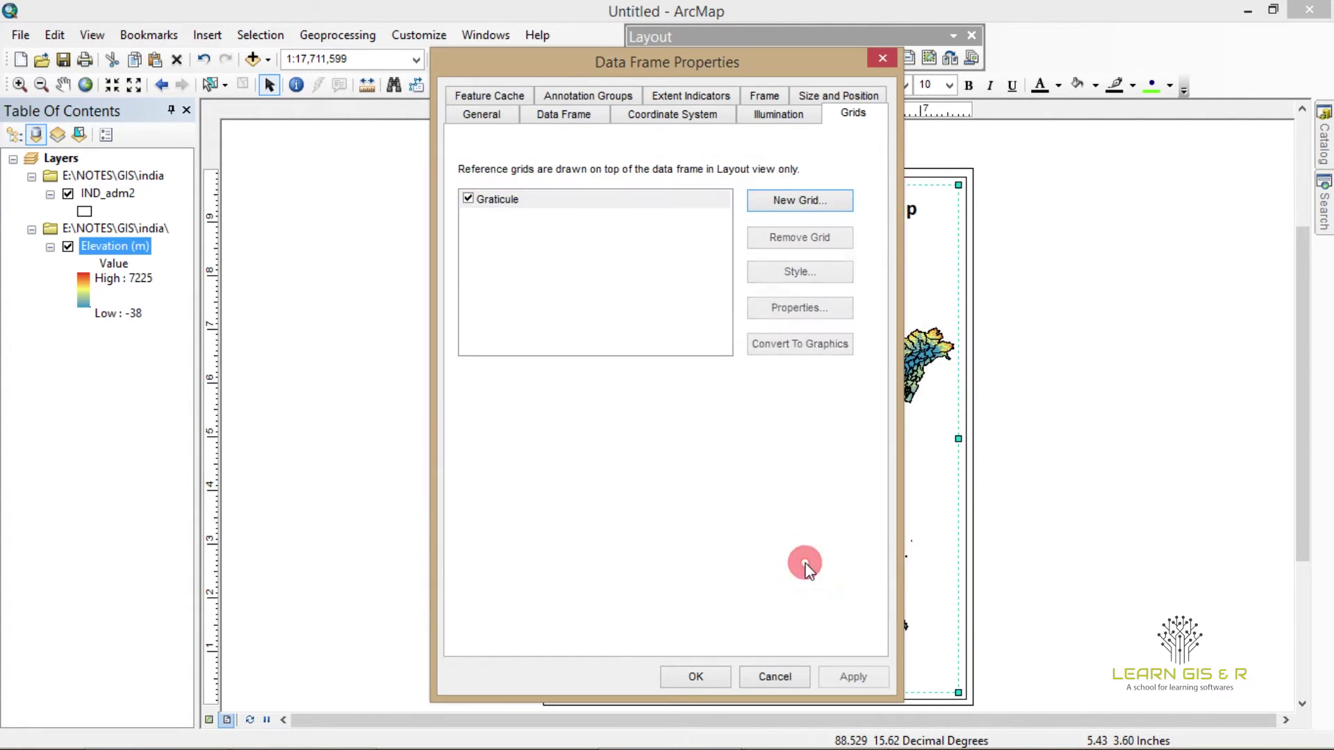
- Make the graticule's left and right labels vertical and set the label size to 8
click(800, 307)
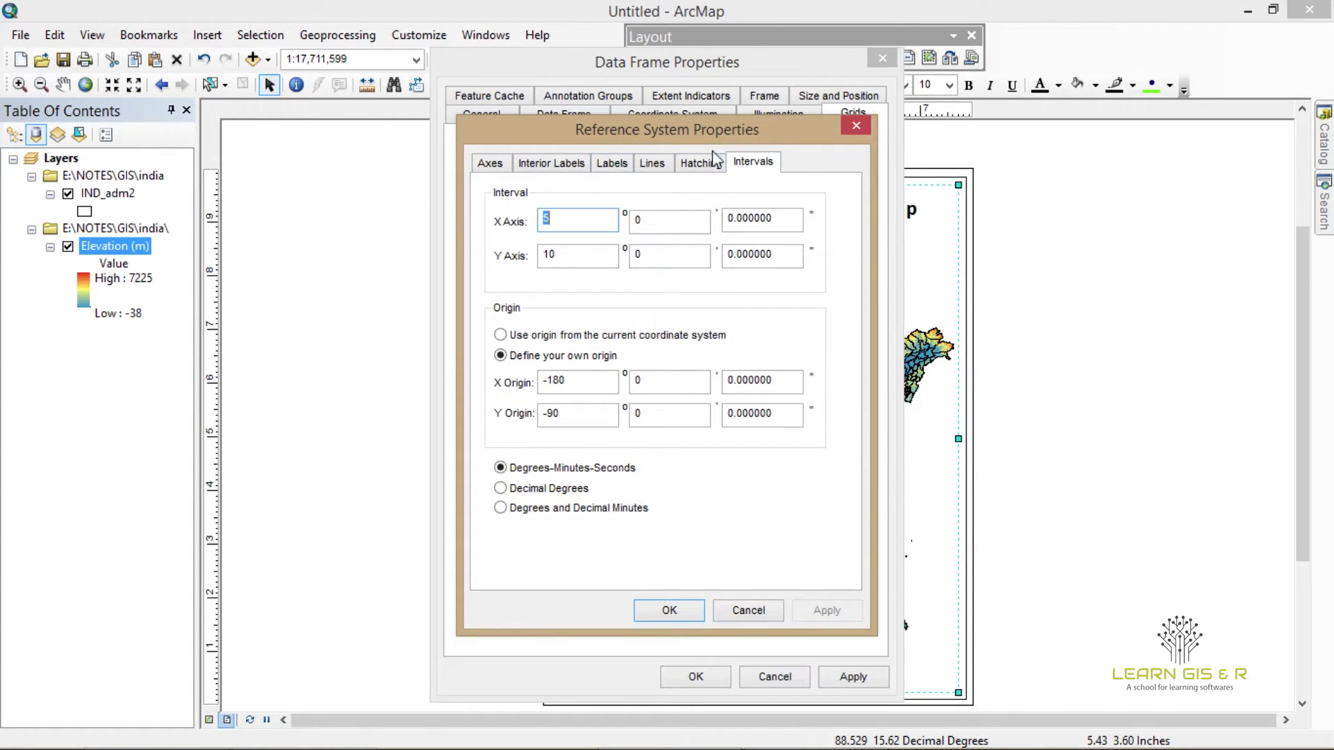
click(608, 161)
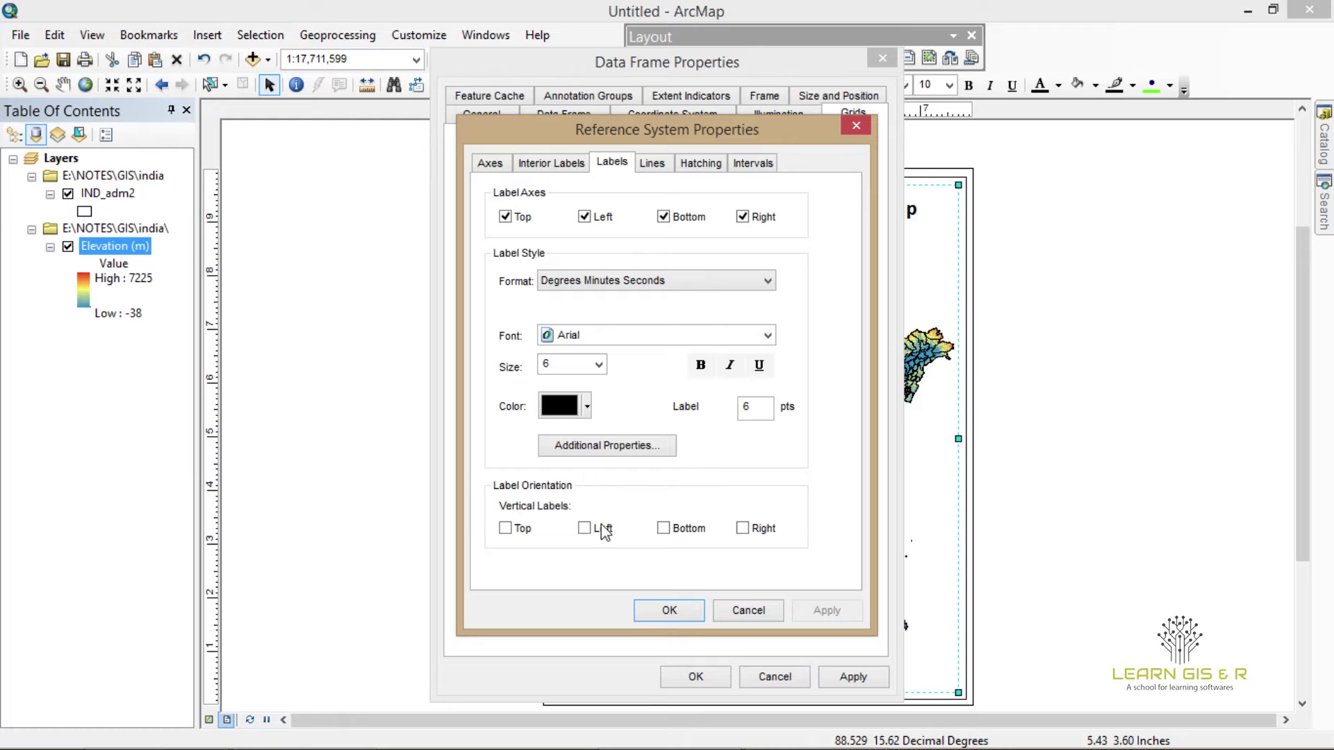
click(600, 530)
click(758, 531)
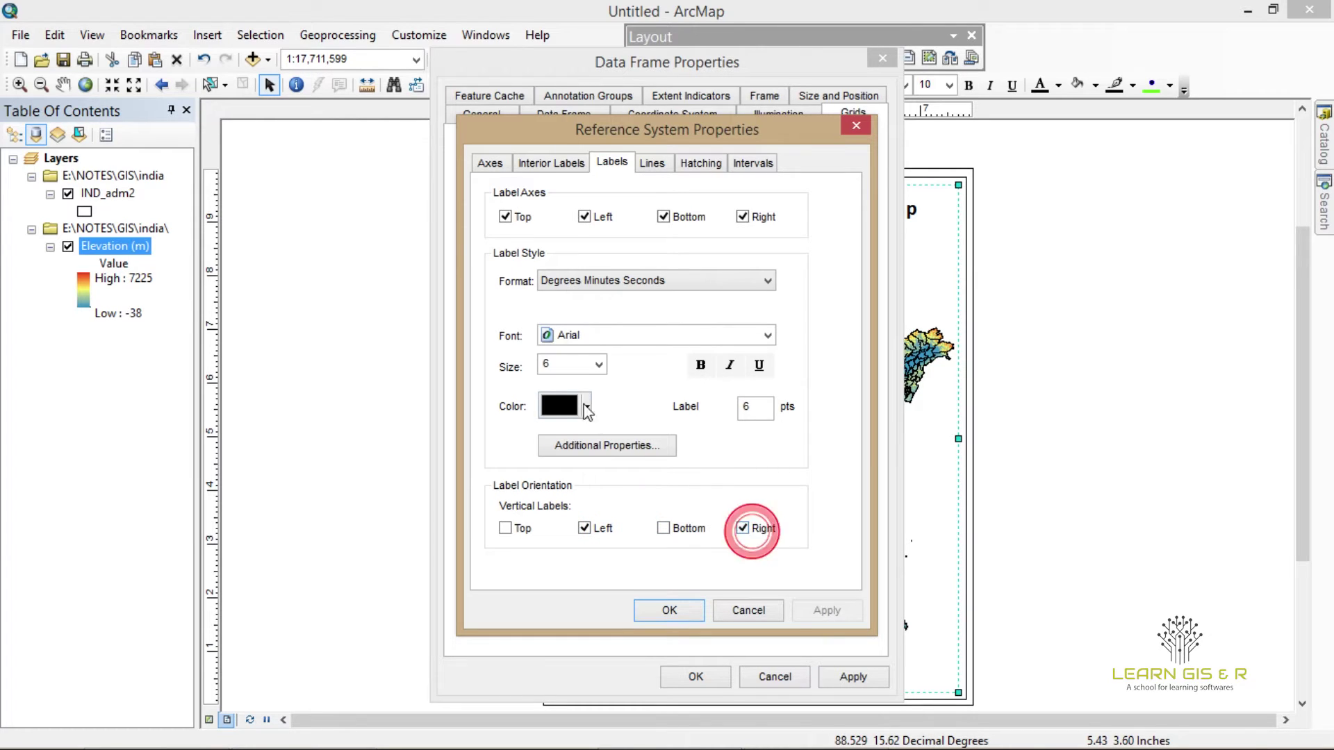
click(599, 364)
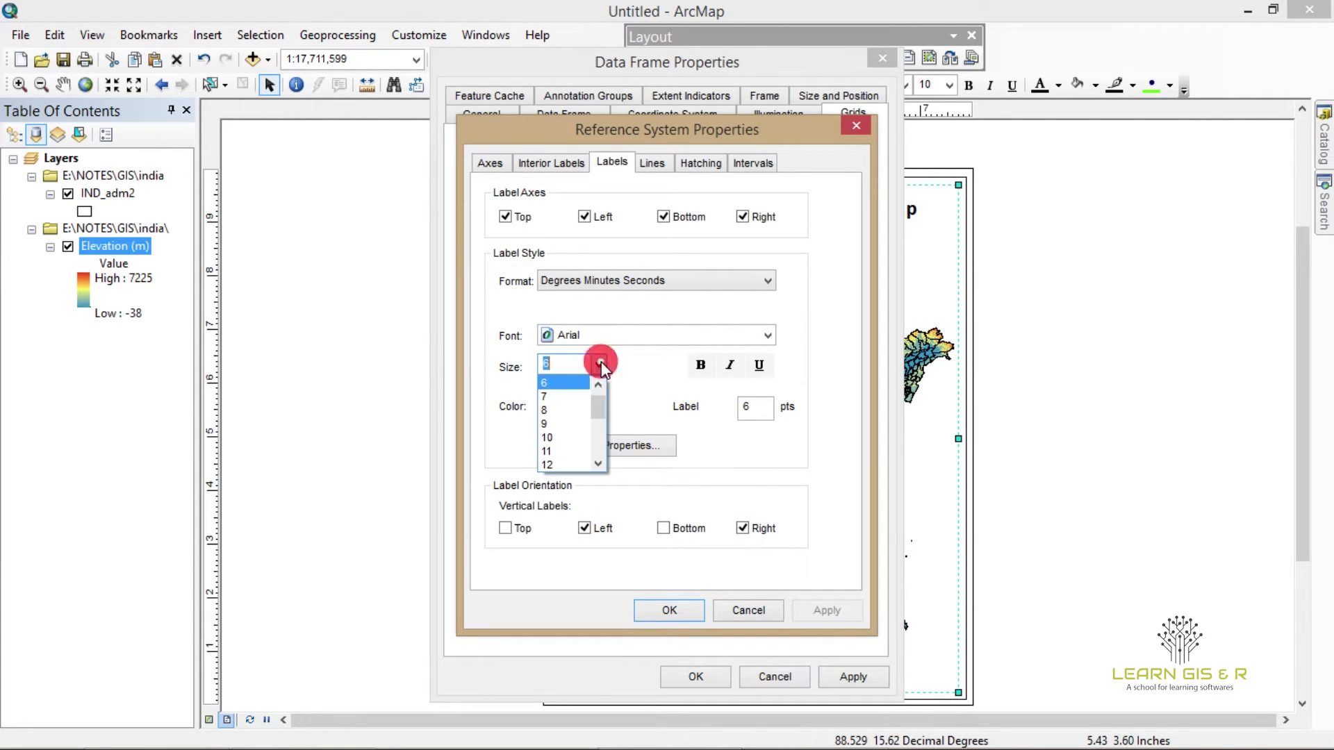
click(577, 410)
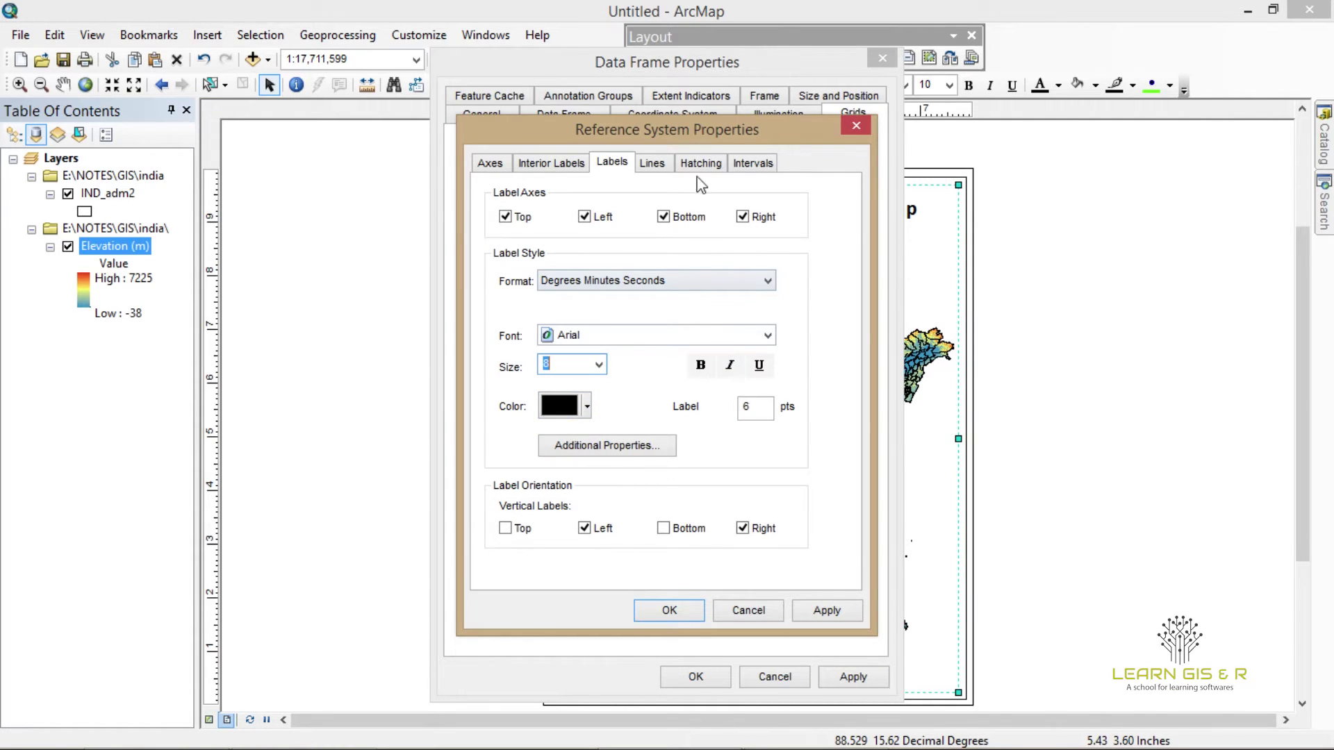
- Set the graticule to show no lines or ticks, and apply it to the data frame
click(654, 164)
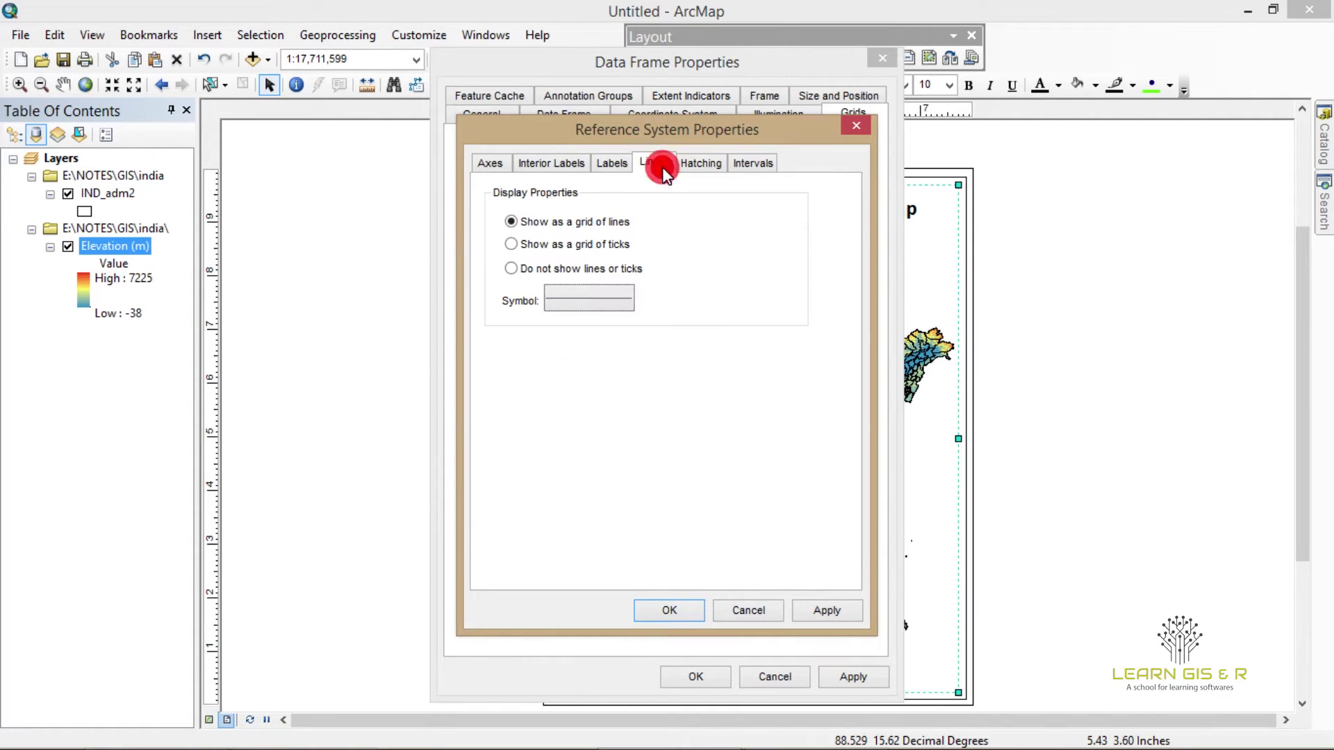
click(605, 271)
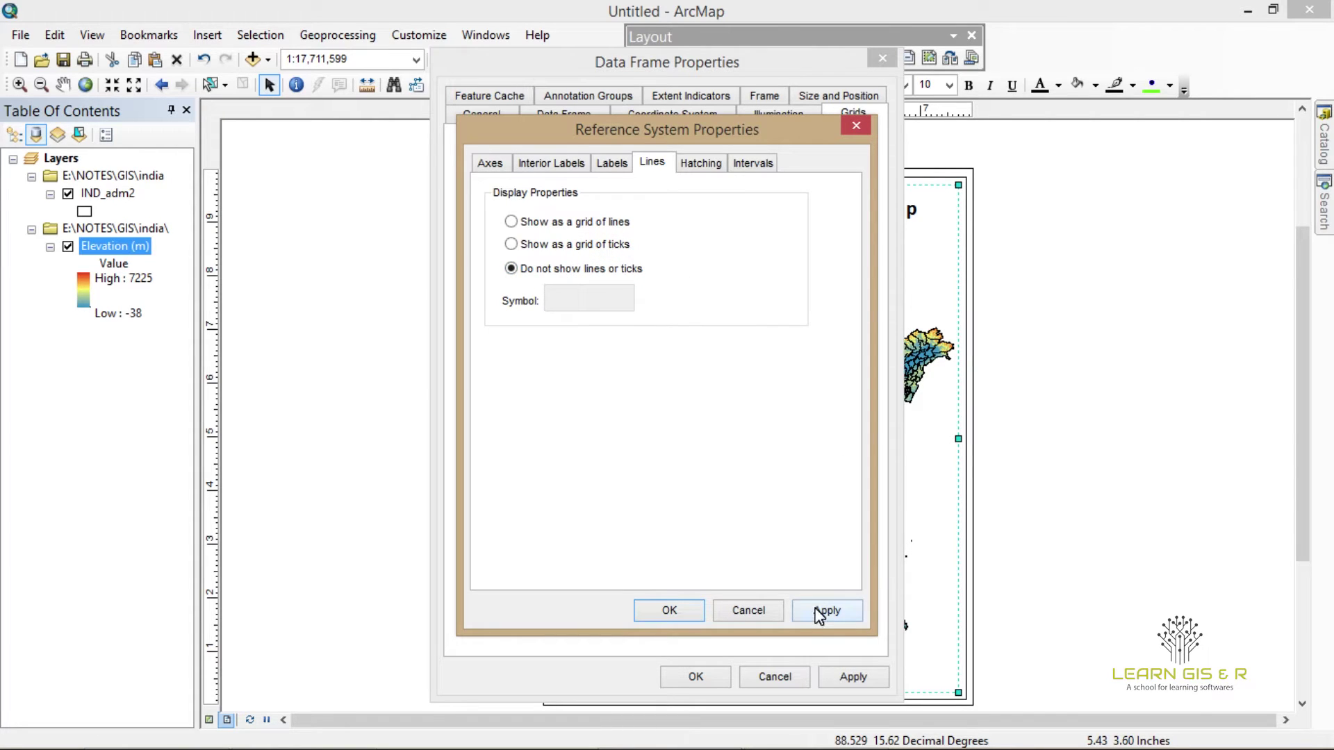
click(703, 167)
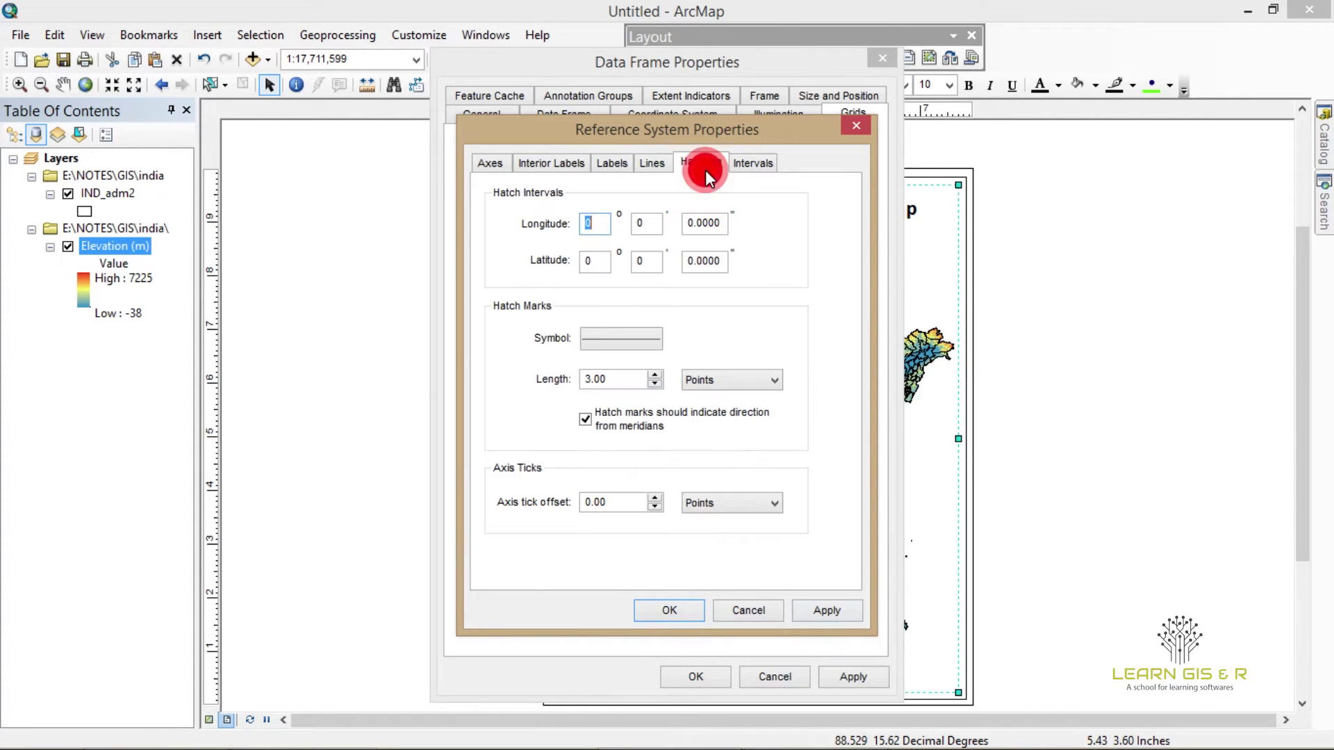
click(763, 164)
click(819, 611)
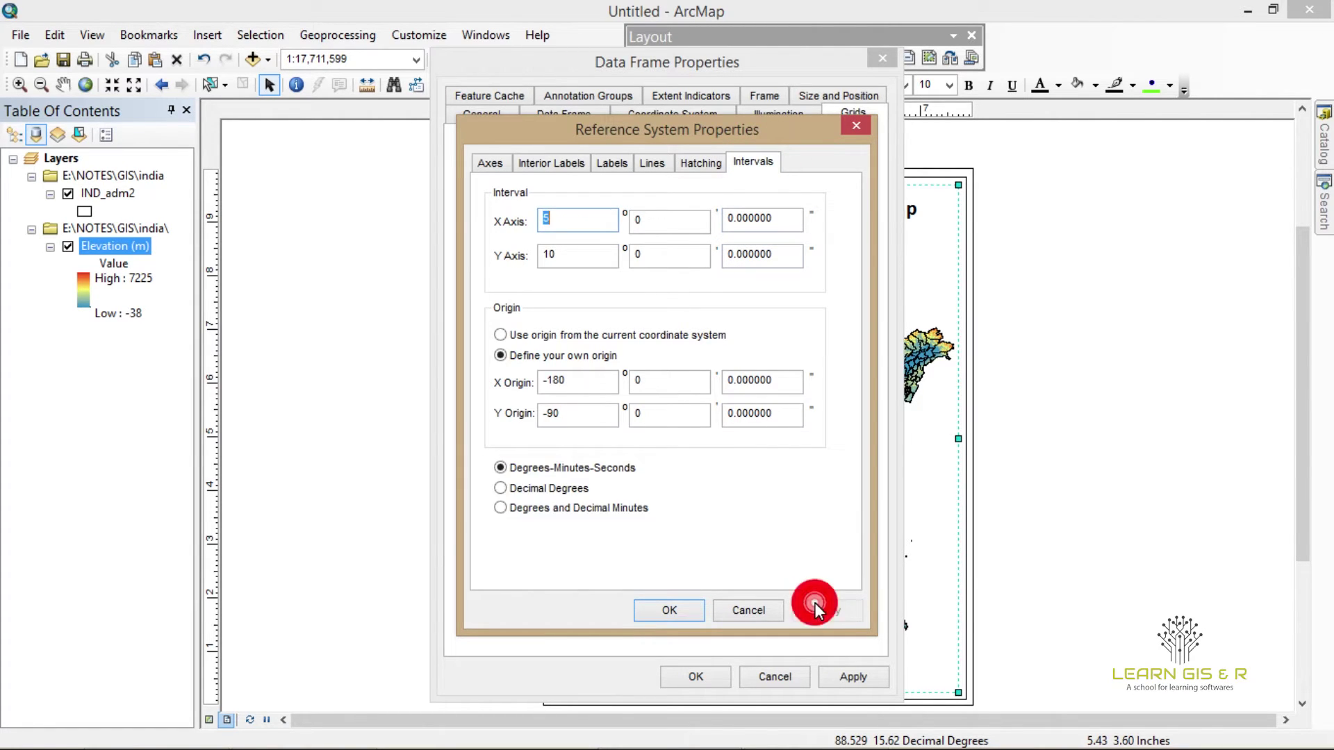
click(674, 610)
click(861, 676)
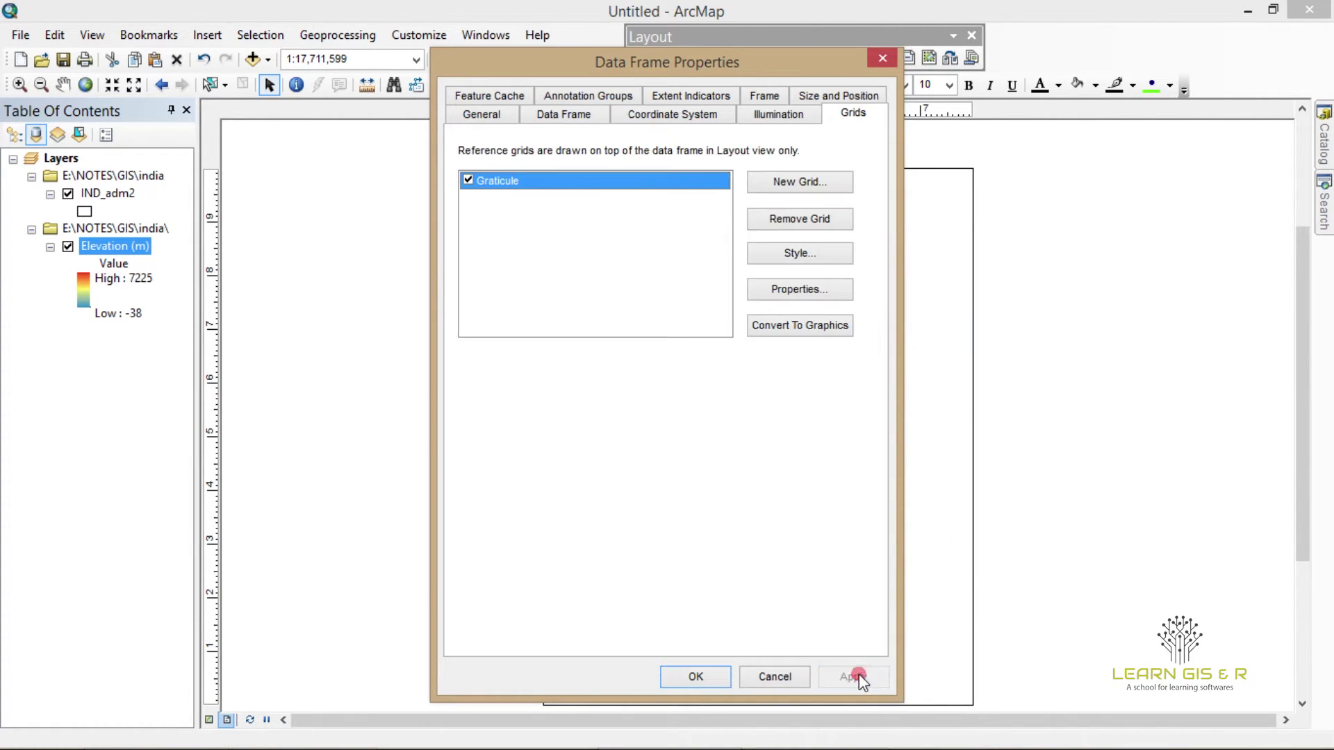
click(688, 678)
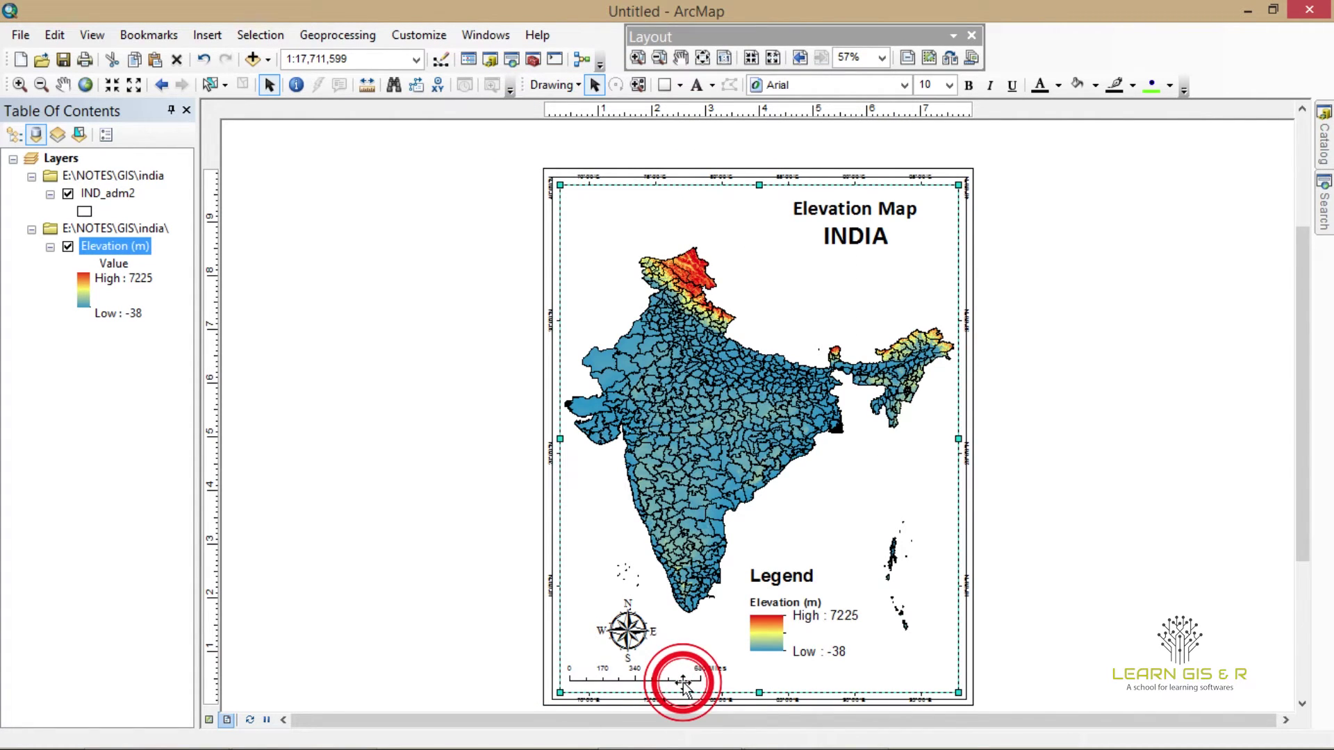
- Remove the outer border line around the data frame by setting its neatline border to none
click(187, 37)
mouse_move(253, 40)
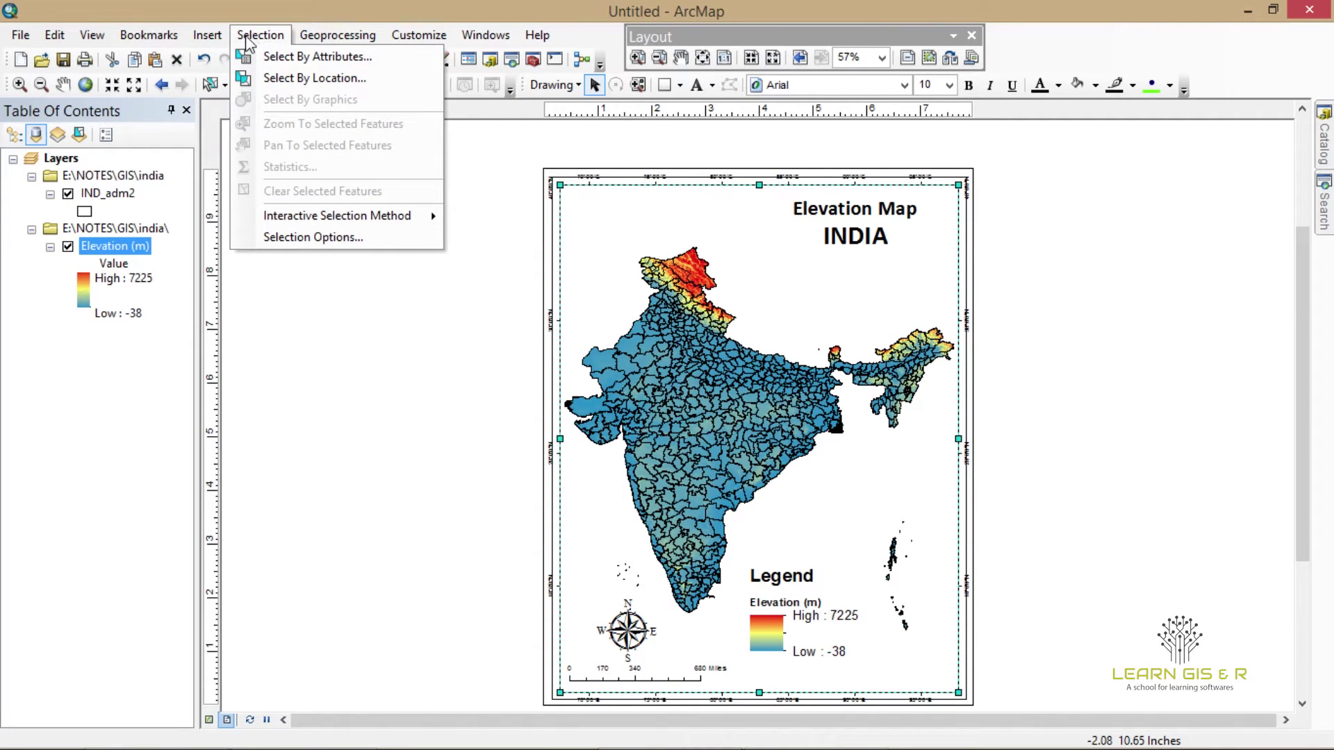
mouse_move(208, 42)
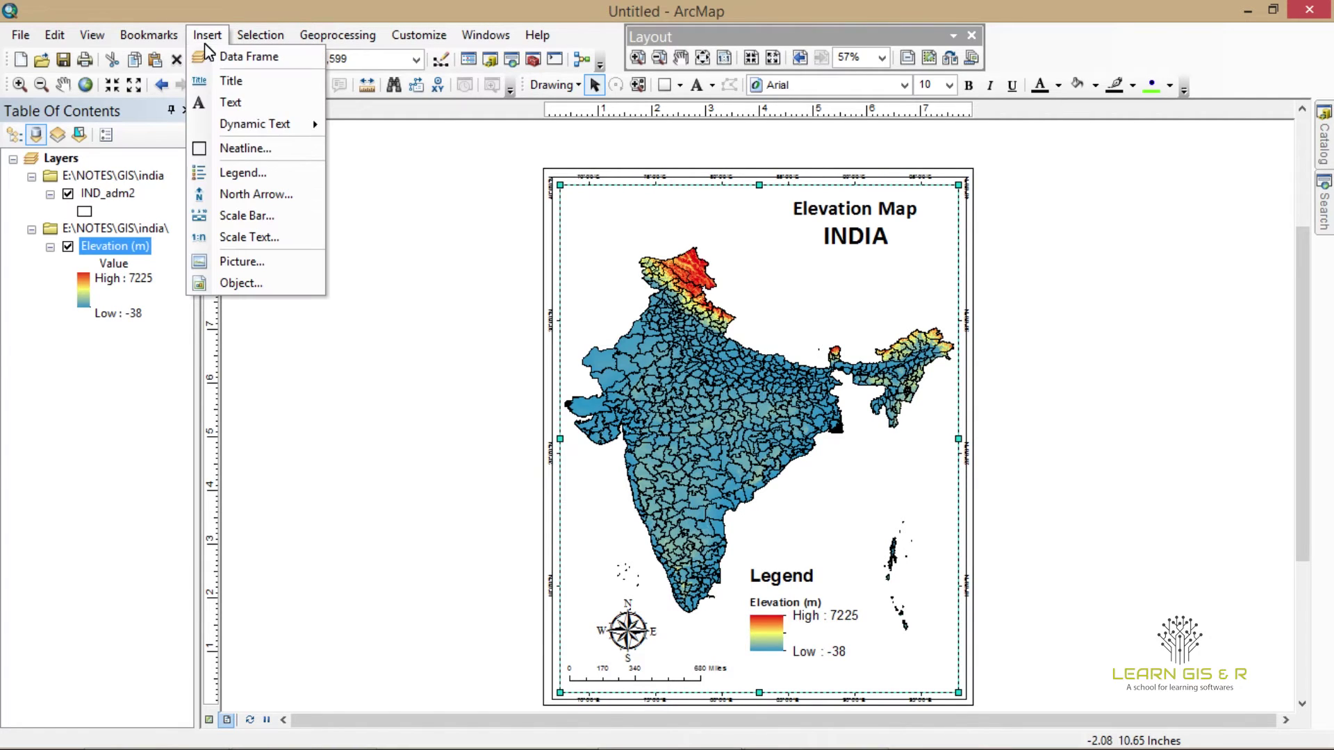
click(217, 156)
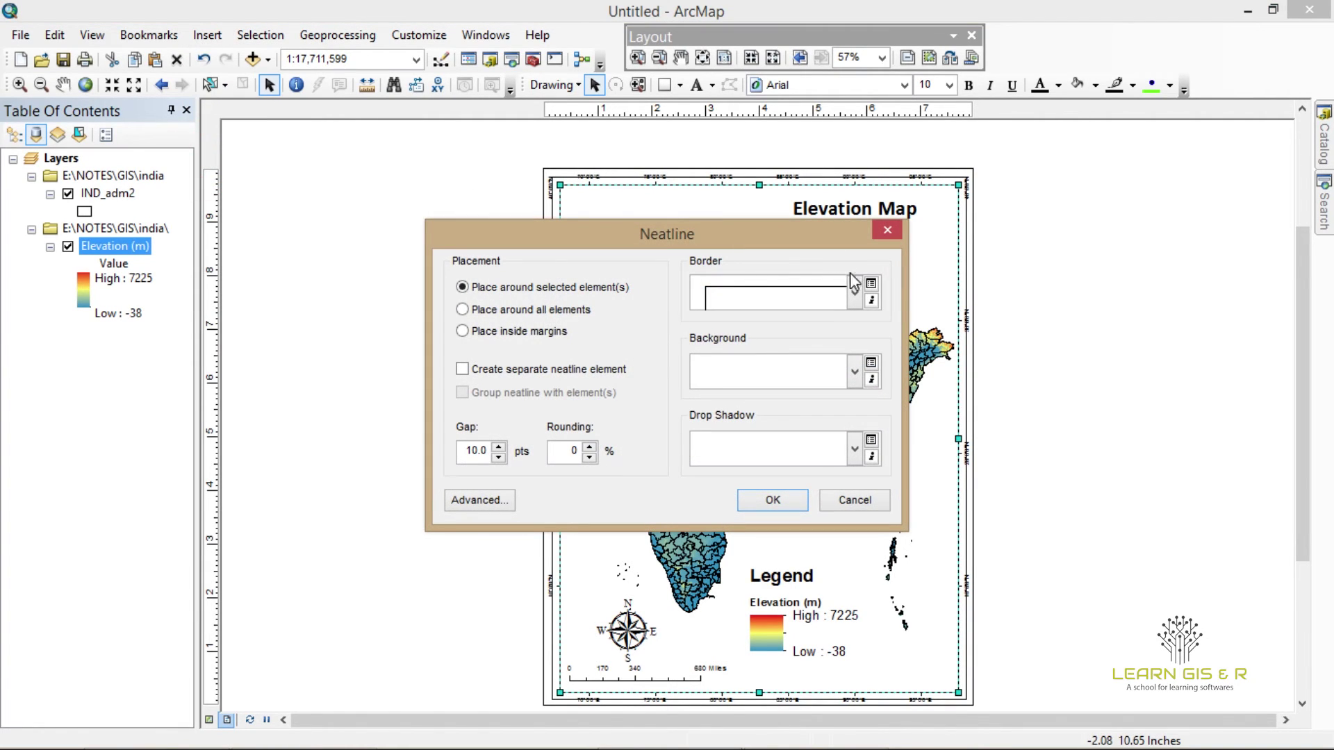
click(855, 294)
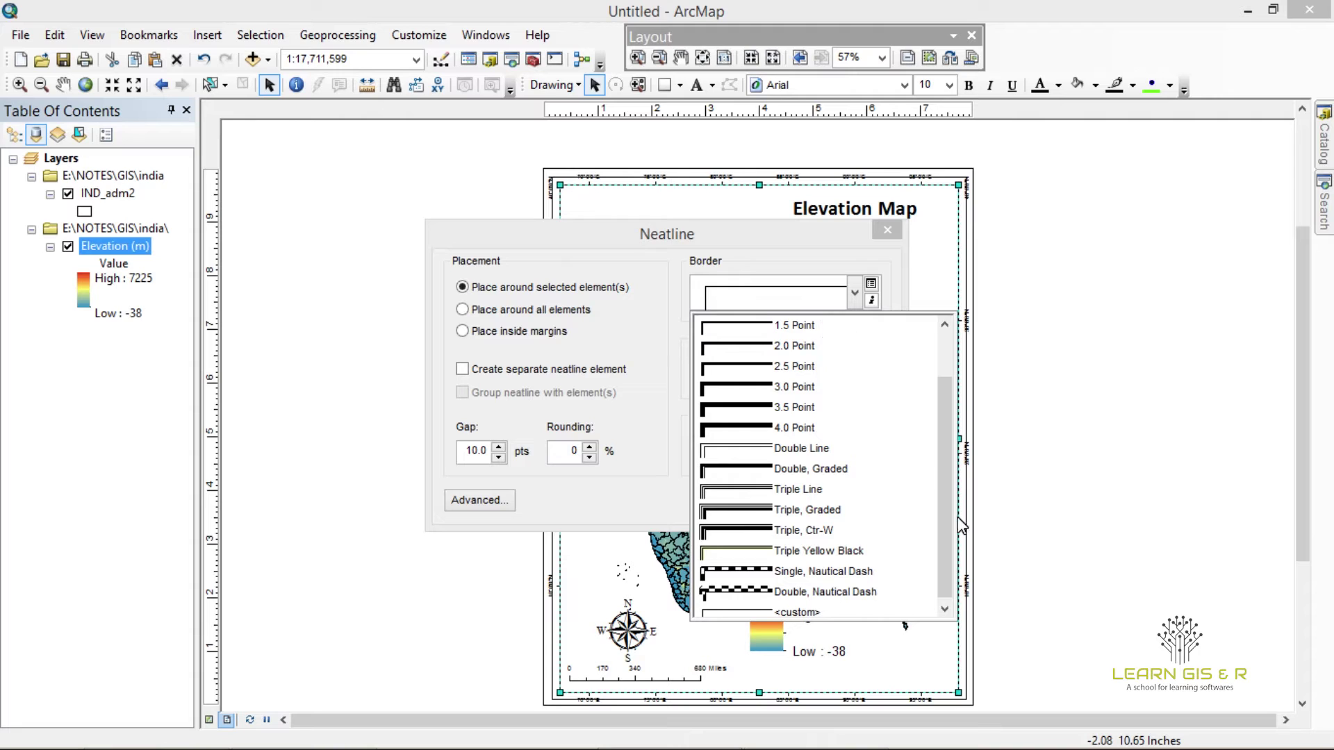
drag(948, 488, 943, 336)
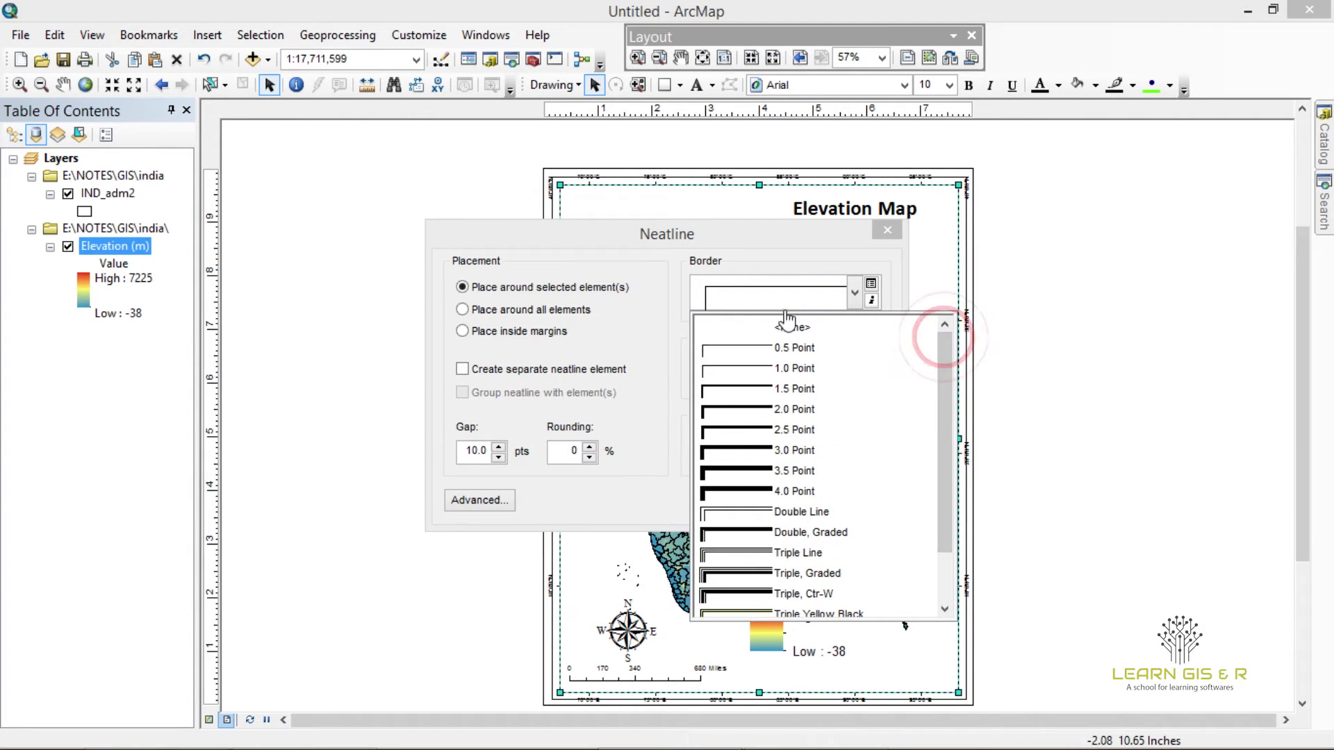
click(779, 327)
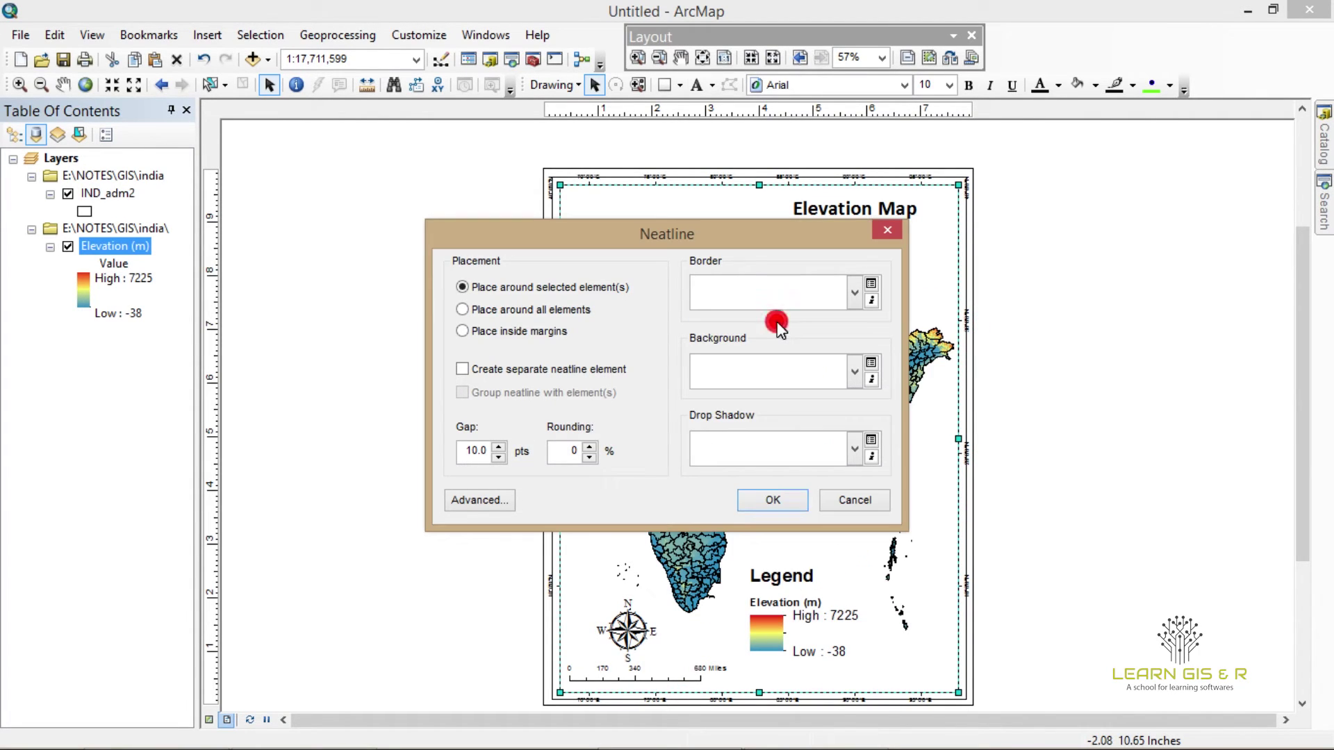
click(775, 494)
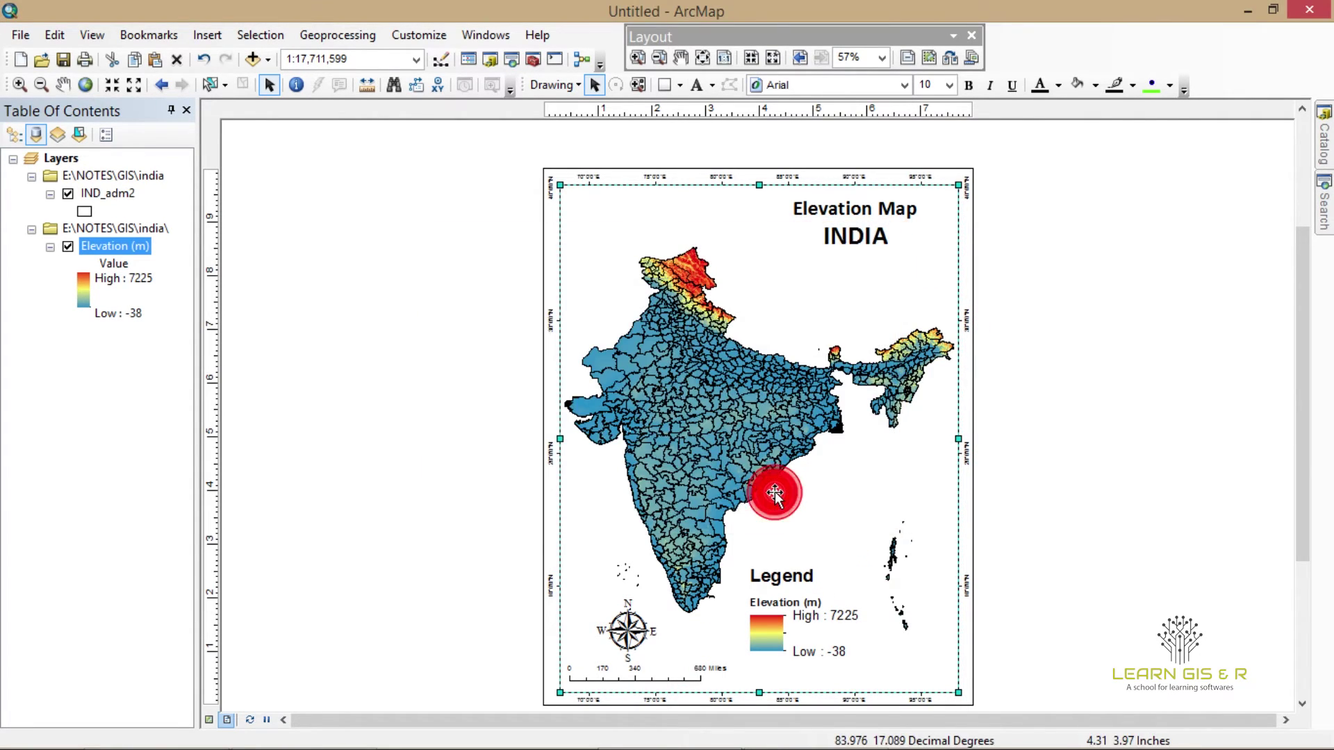
click(1035, 297)
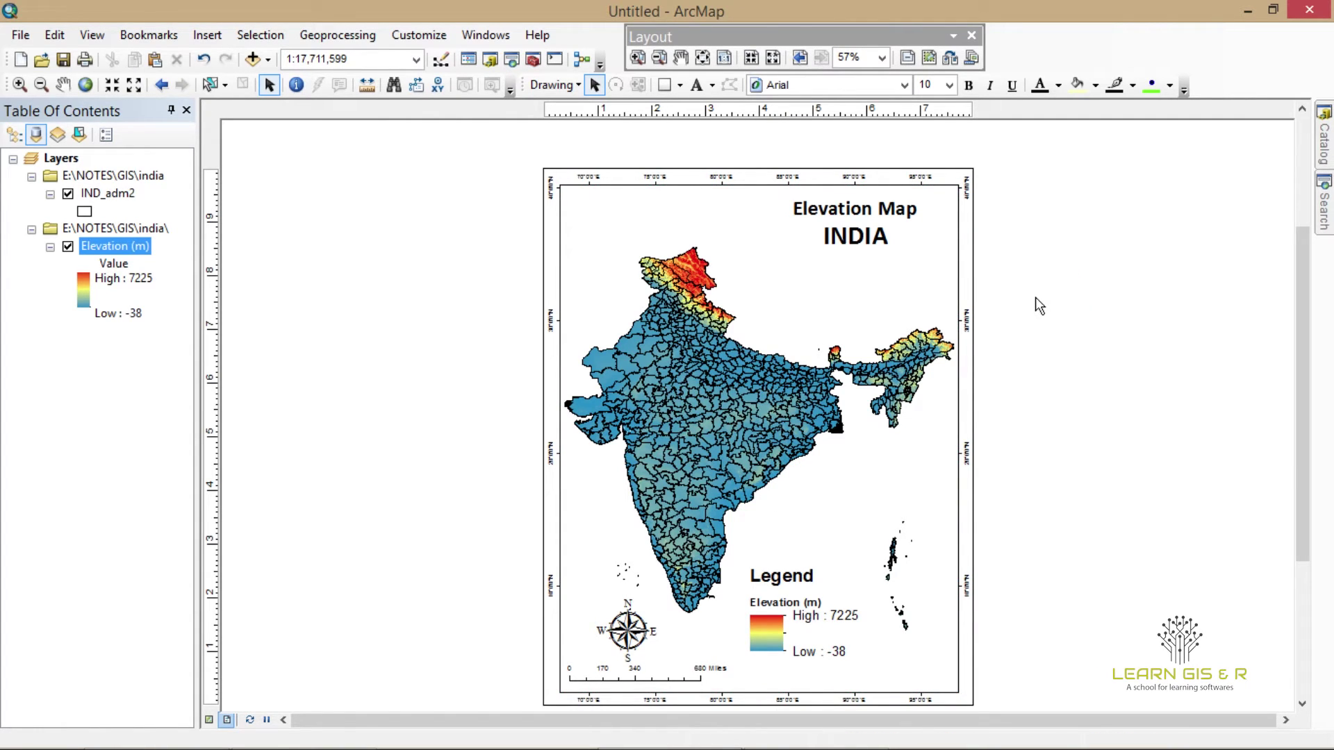
- Set the graticule's Y-axis interval to 5 degrees and apply it to the data frame
right_click(833, 300)
click(892, 653)
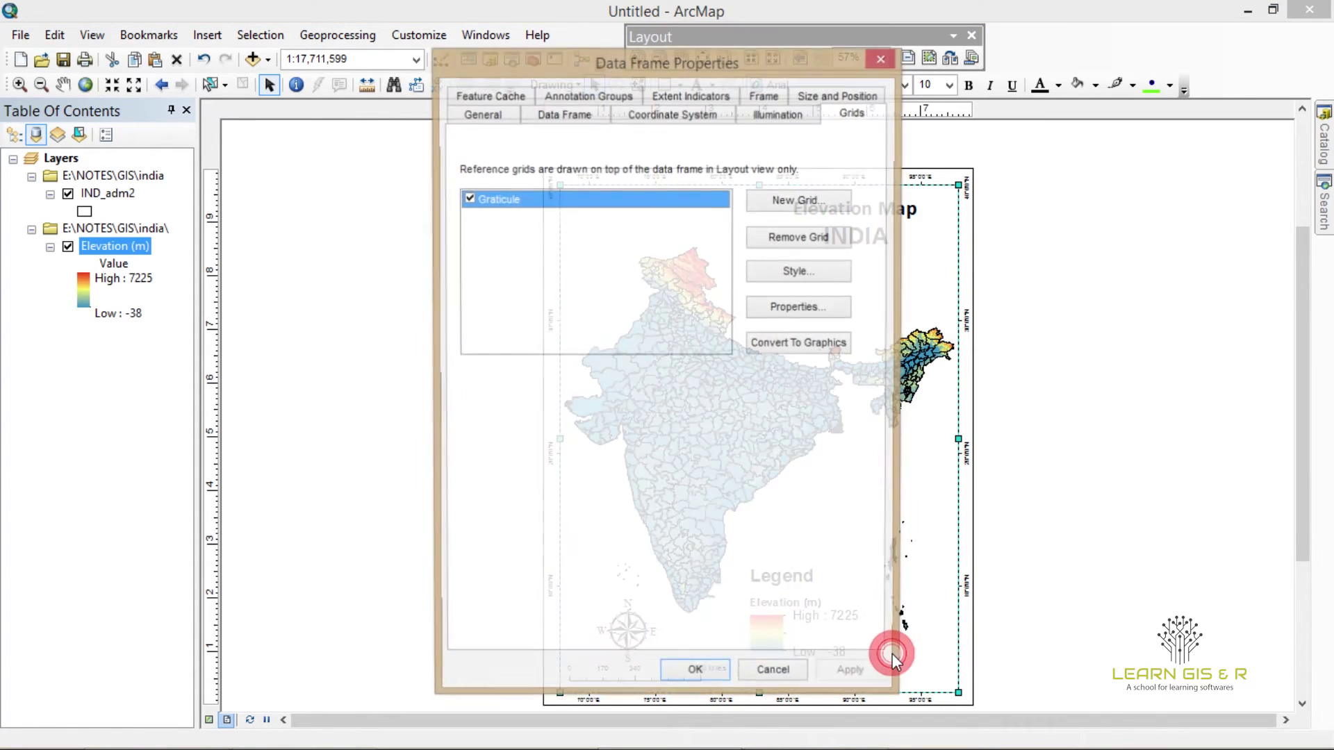
click(806, 307)
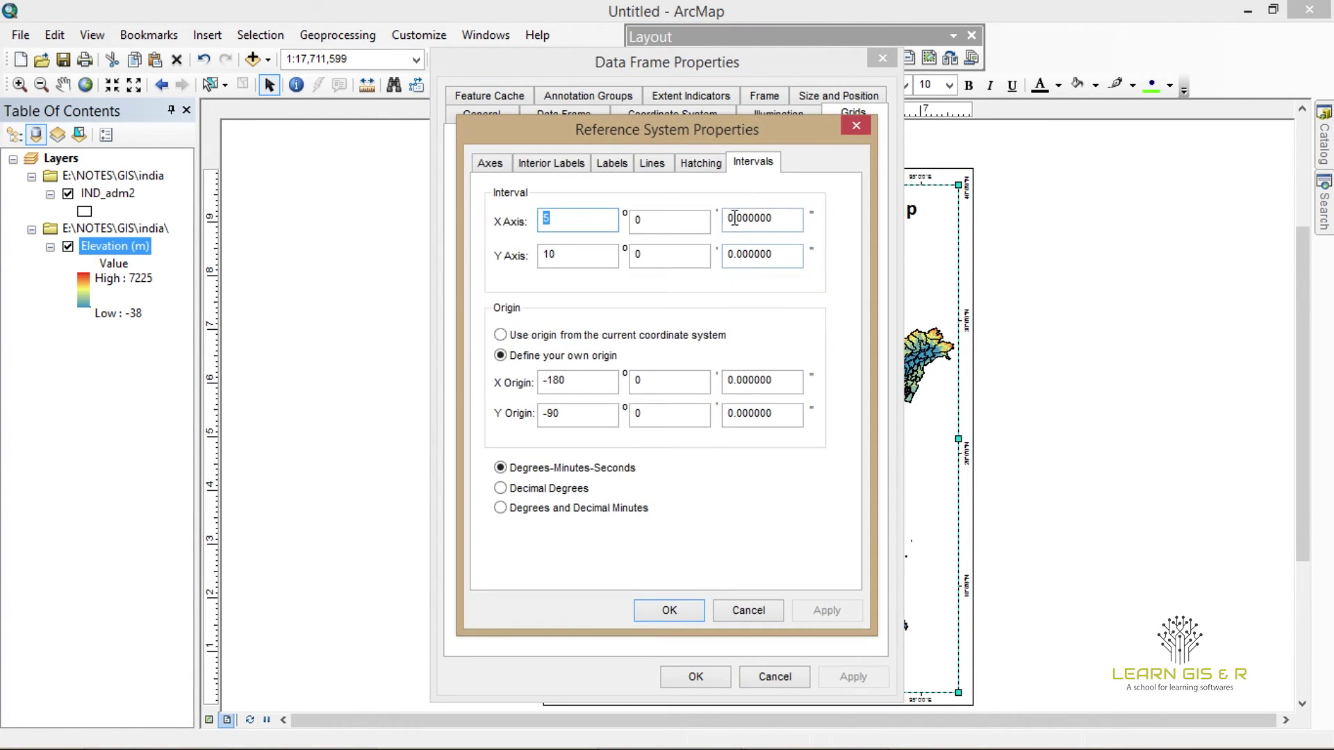
double_click(566, 263)
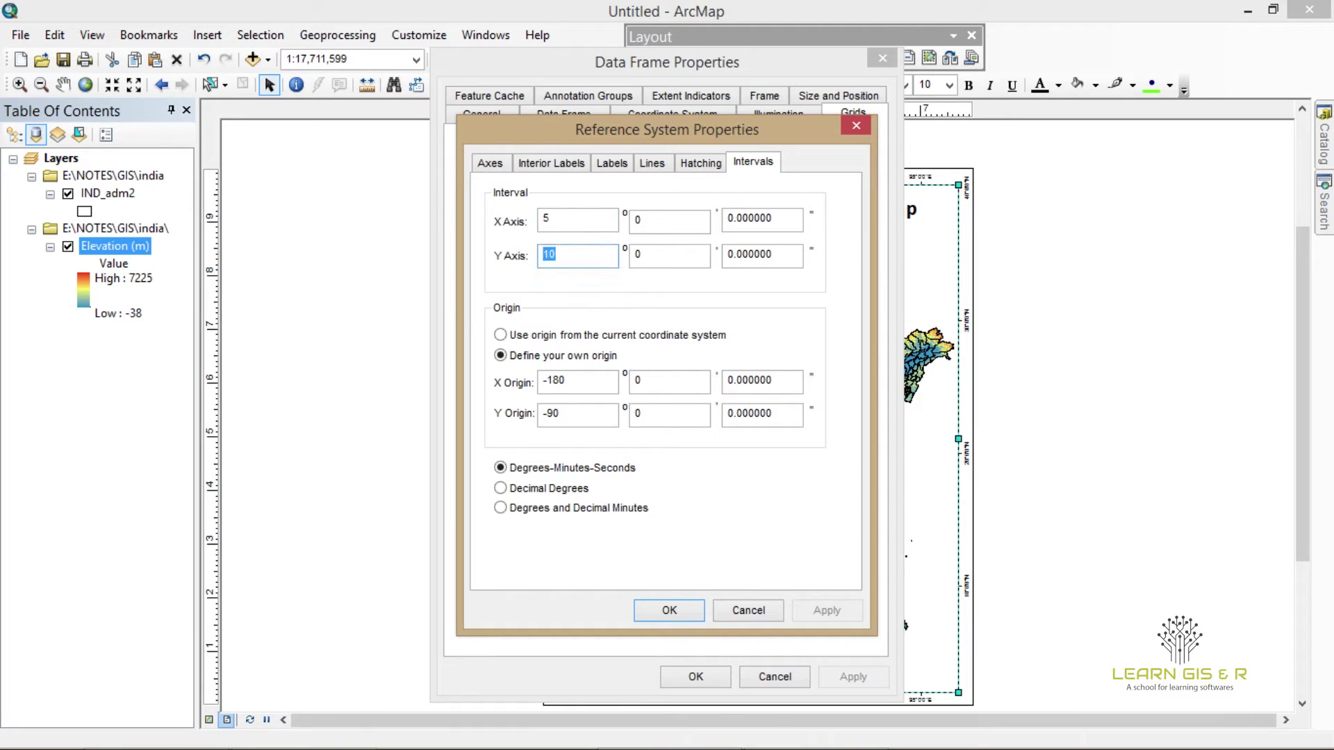
text(5)
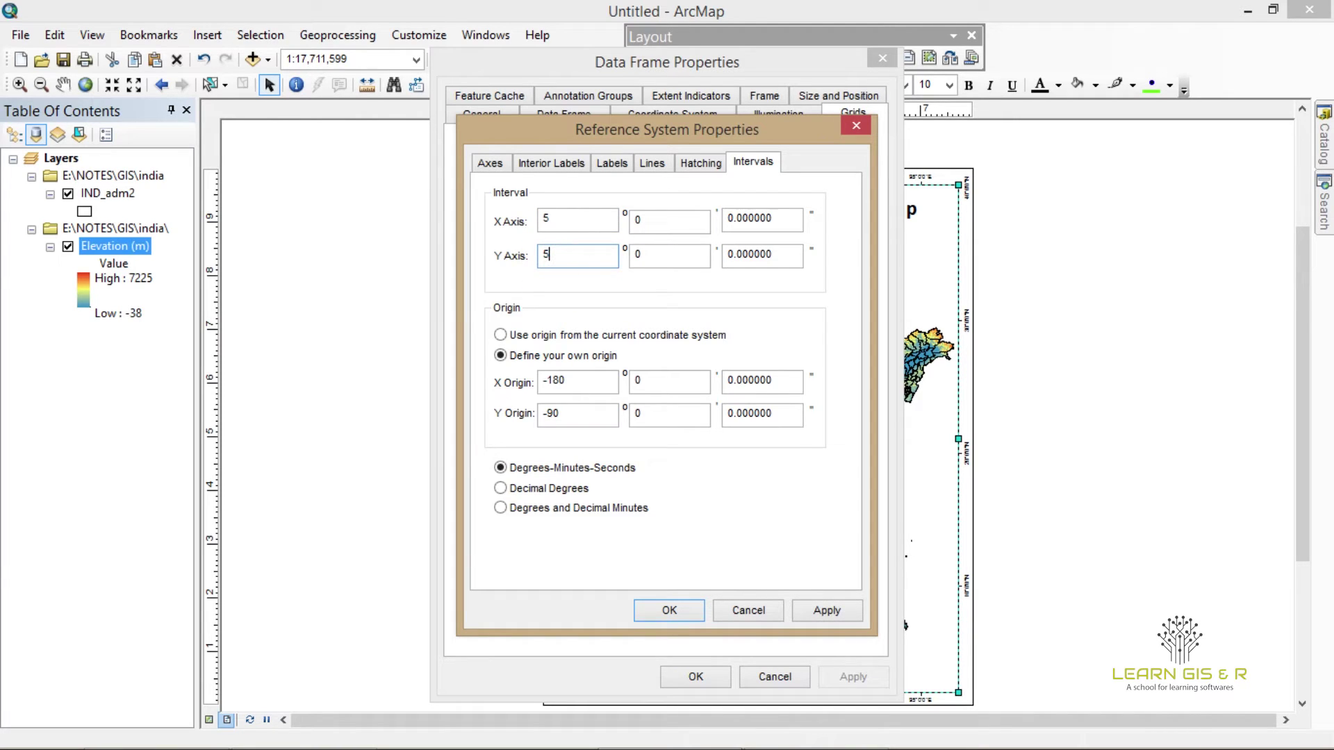
click(818, 605)
click(669, 611)
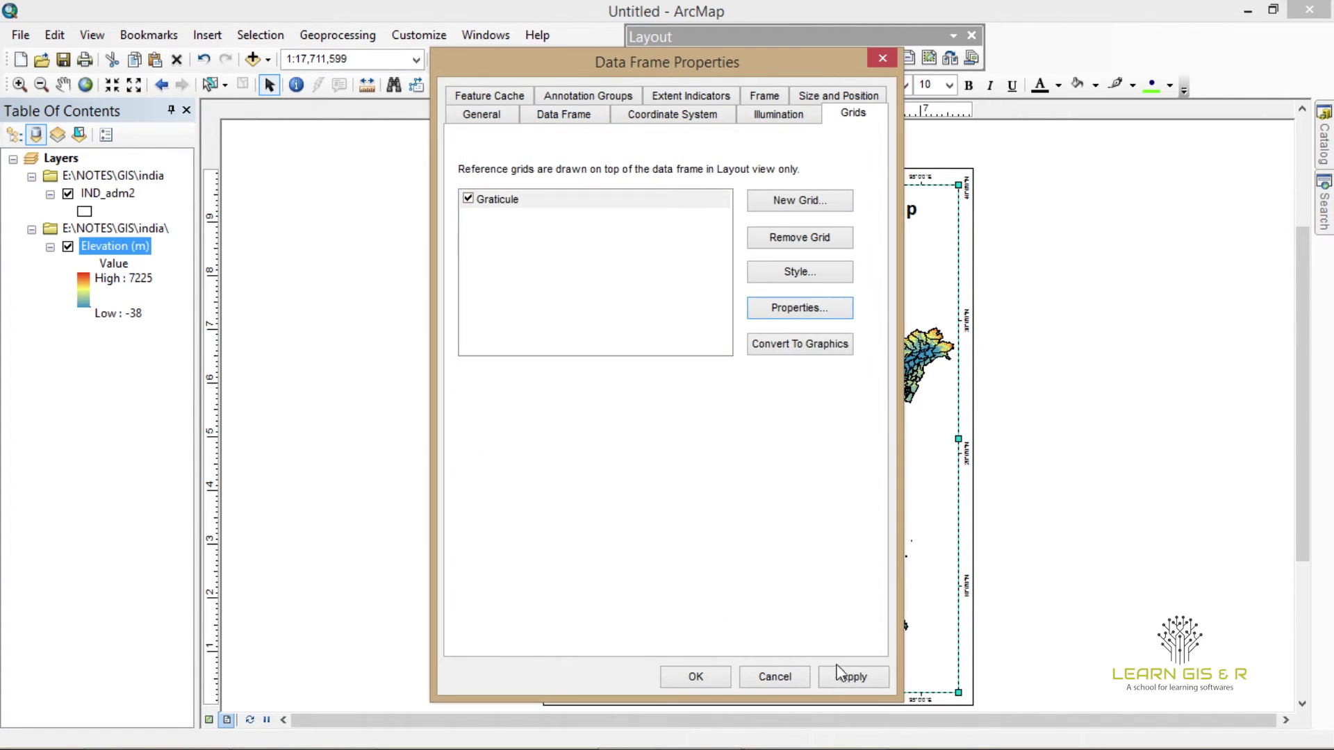
click(844, 675)
click(716, 677)
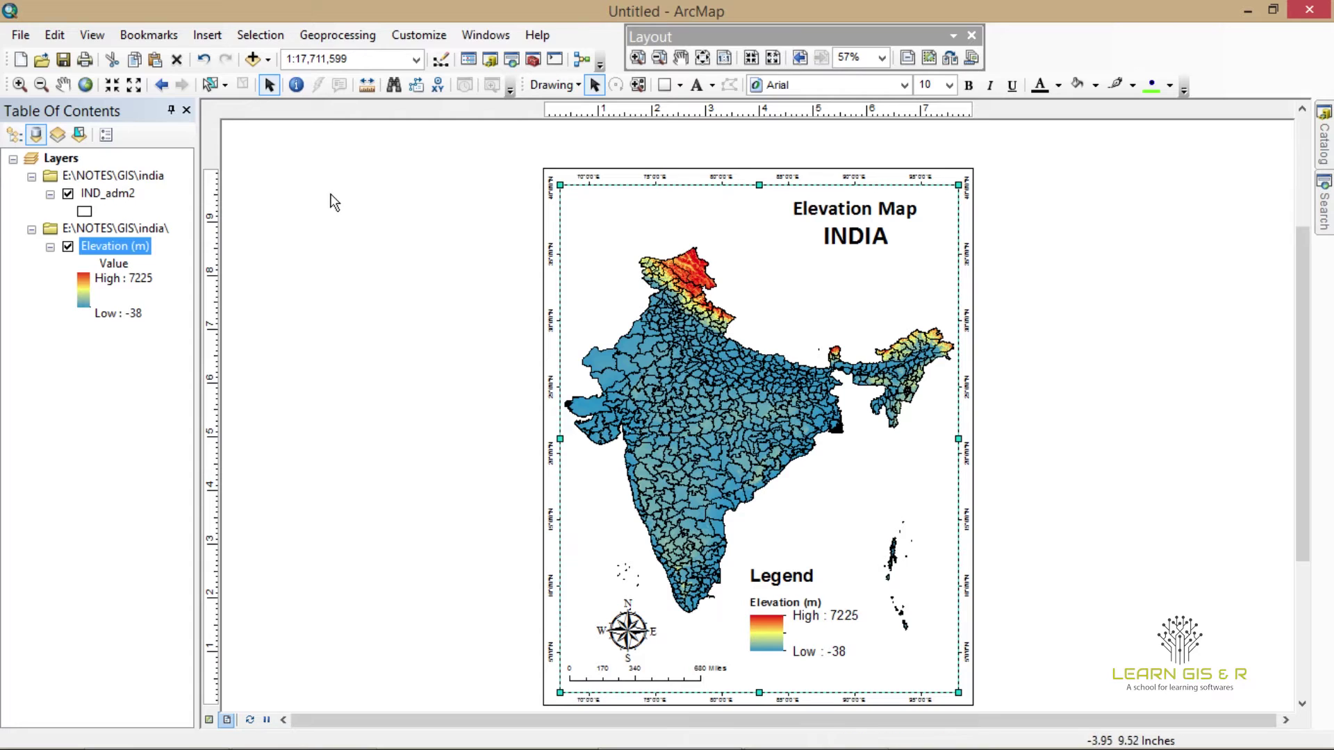
- Export the layout to the desktop as a 300 dpi TIFF named Untitled, and open the exported image from the desktop
click(19, 36)
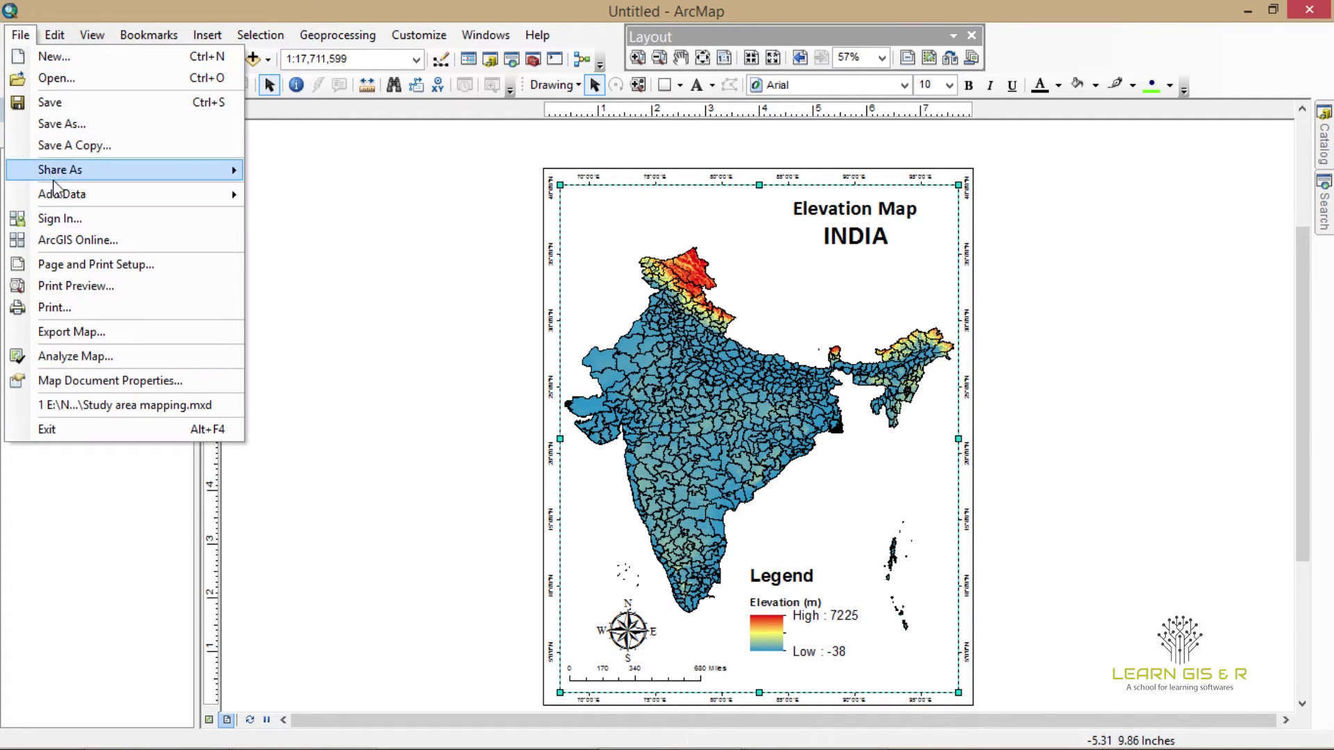
mouse_move(97, 182)
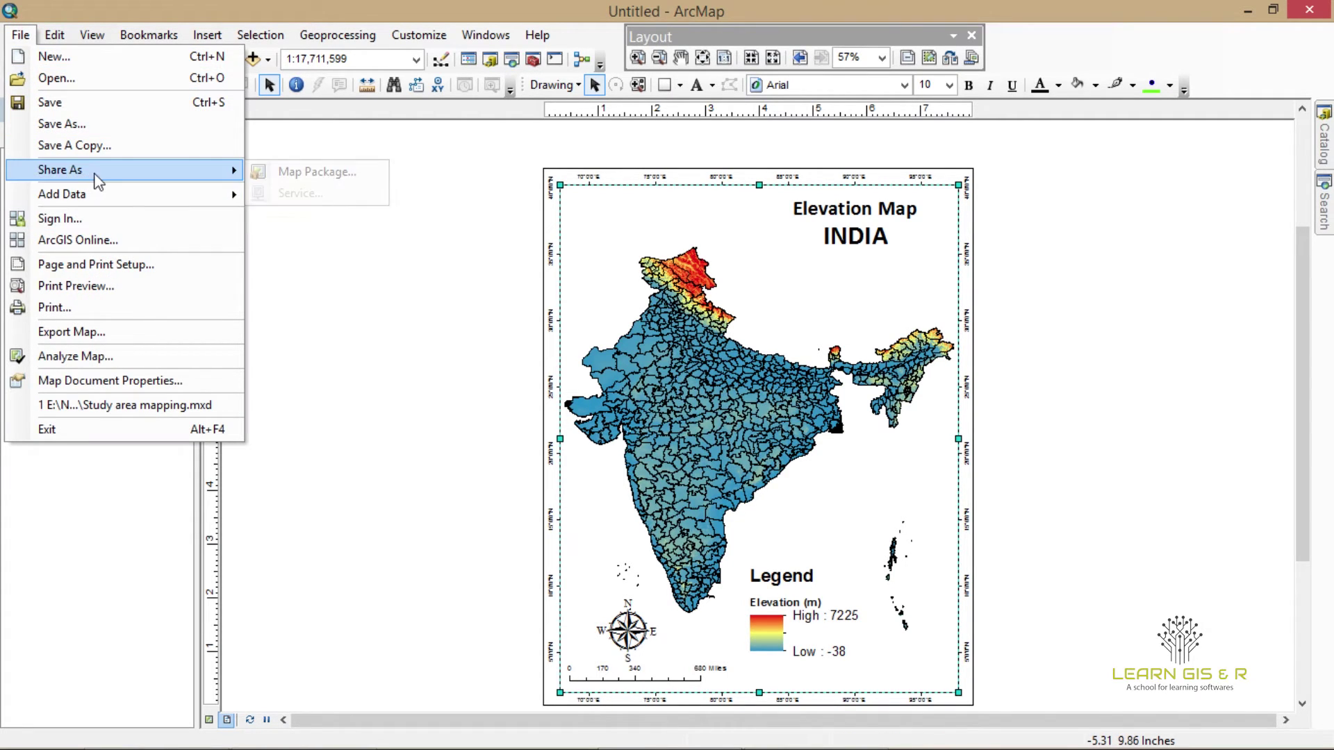
click(119, 337)
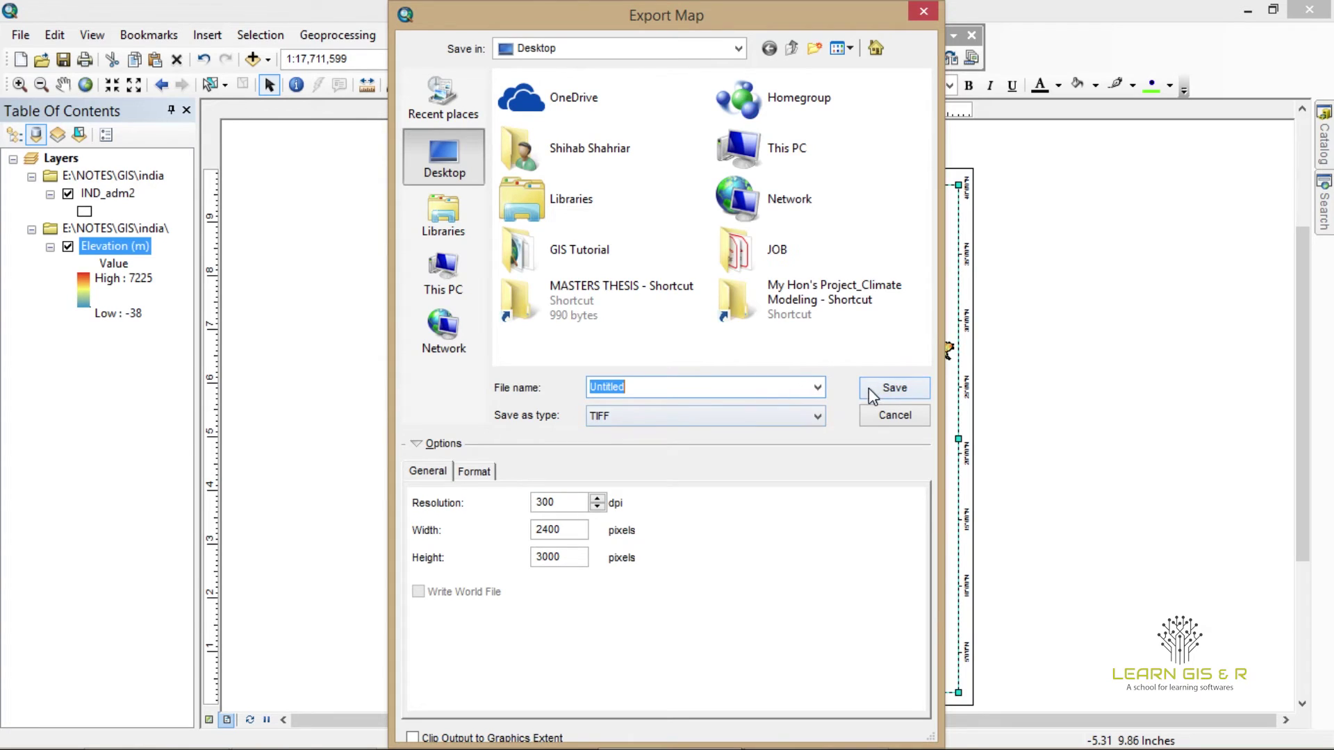
click(870, 387)
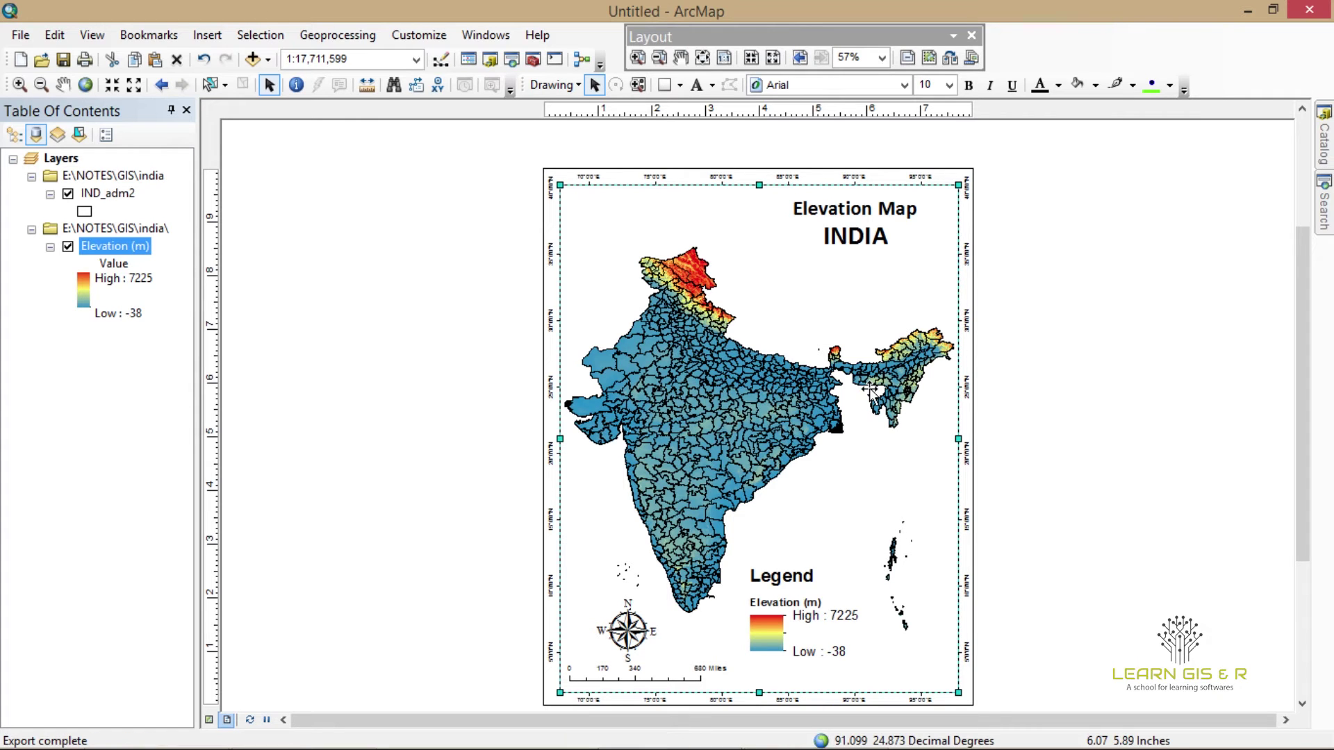
click(1248, 10)
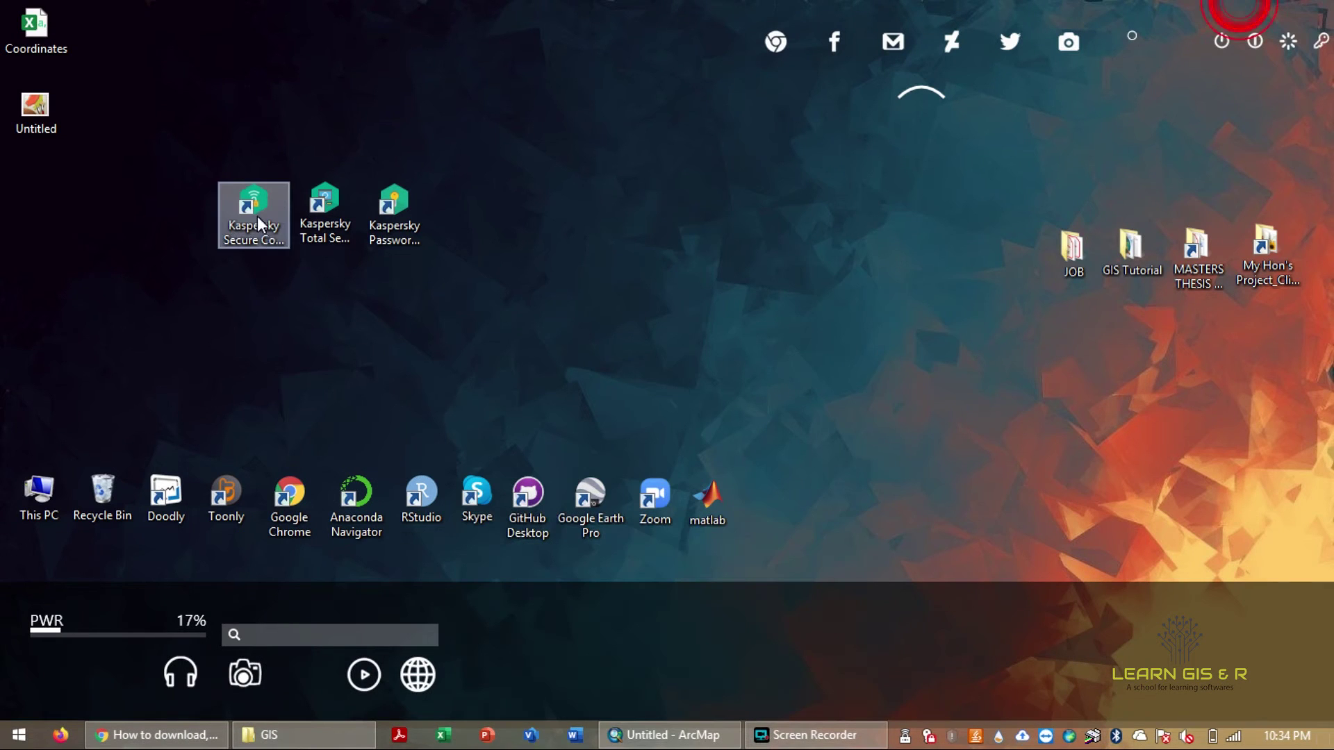
double_click(35, 115)
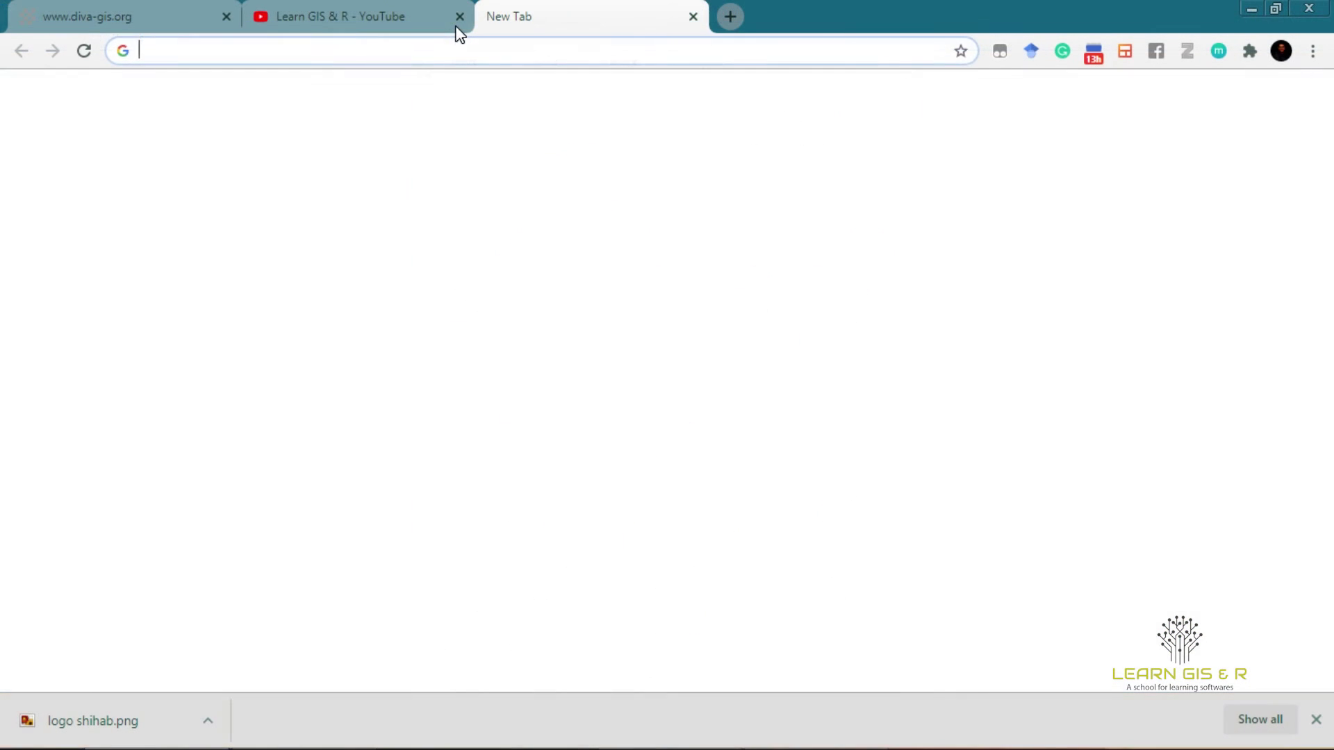
- Search the web for "diva gis" in the browser and open the site's country level data page under Free Spatial Data
text(diva gis)
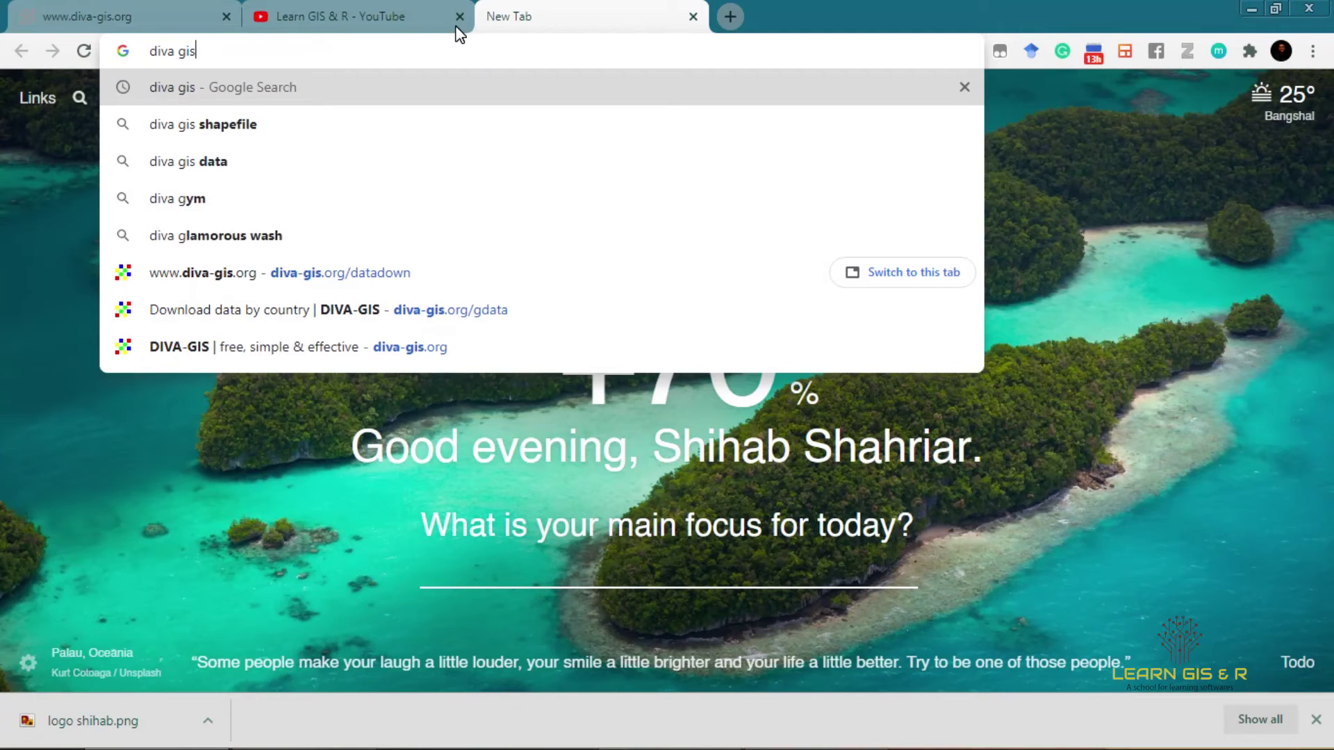
key(Return)
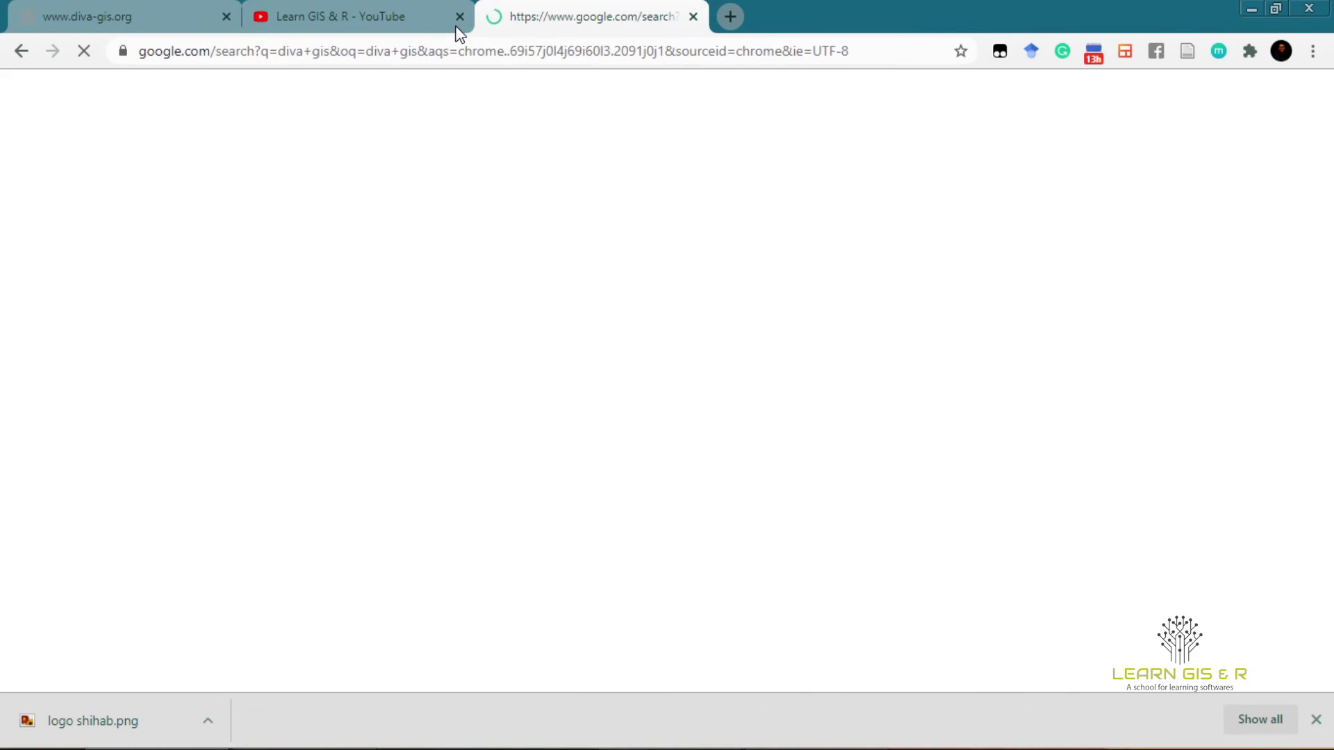
click(290, 277)
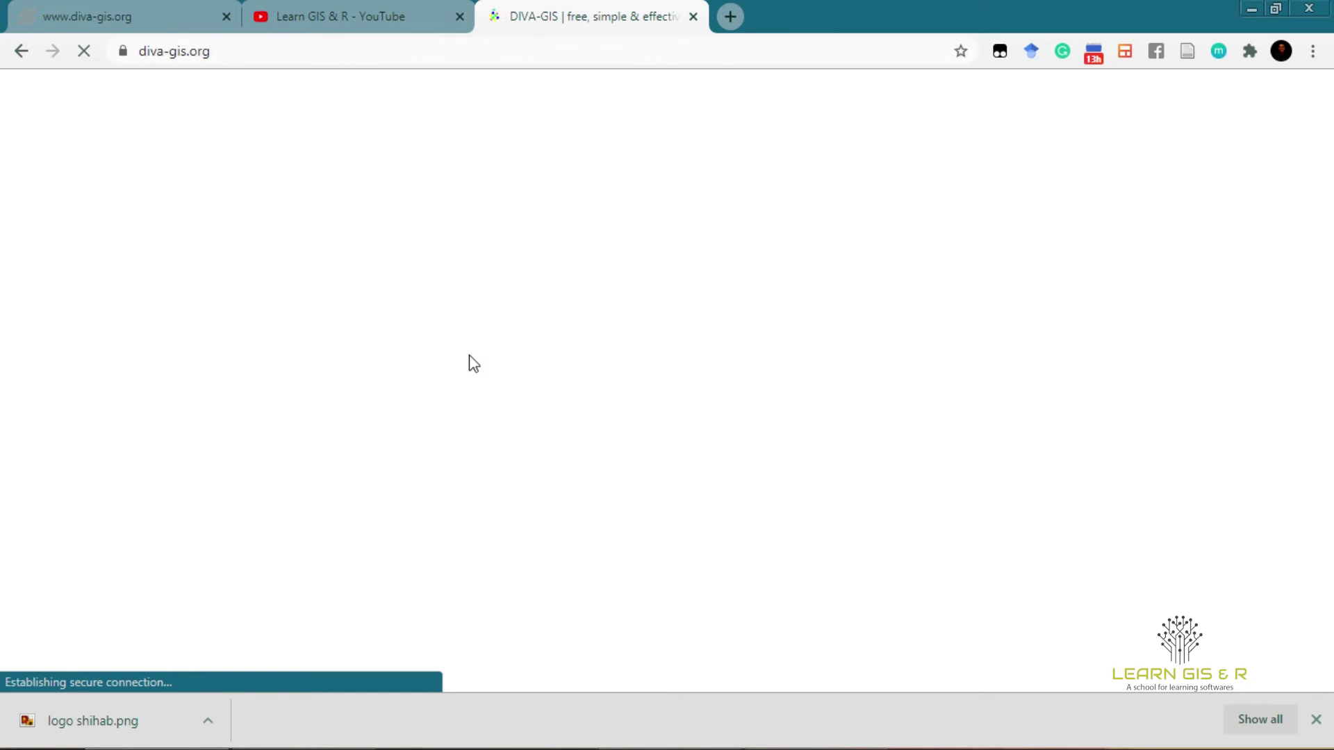
click(1316, 719)
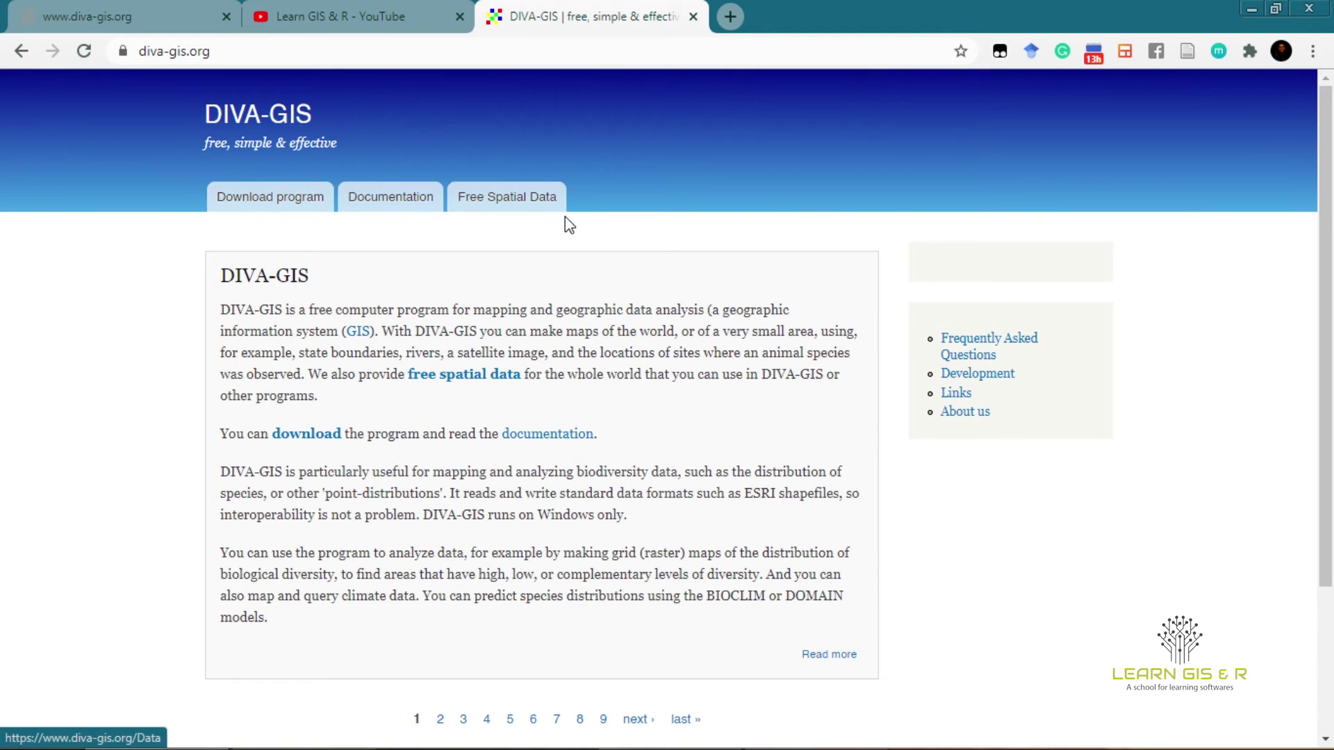
click(515, 203)
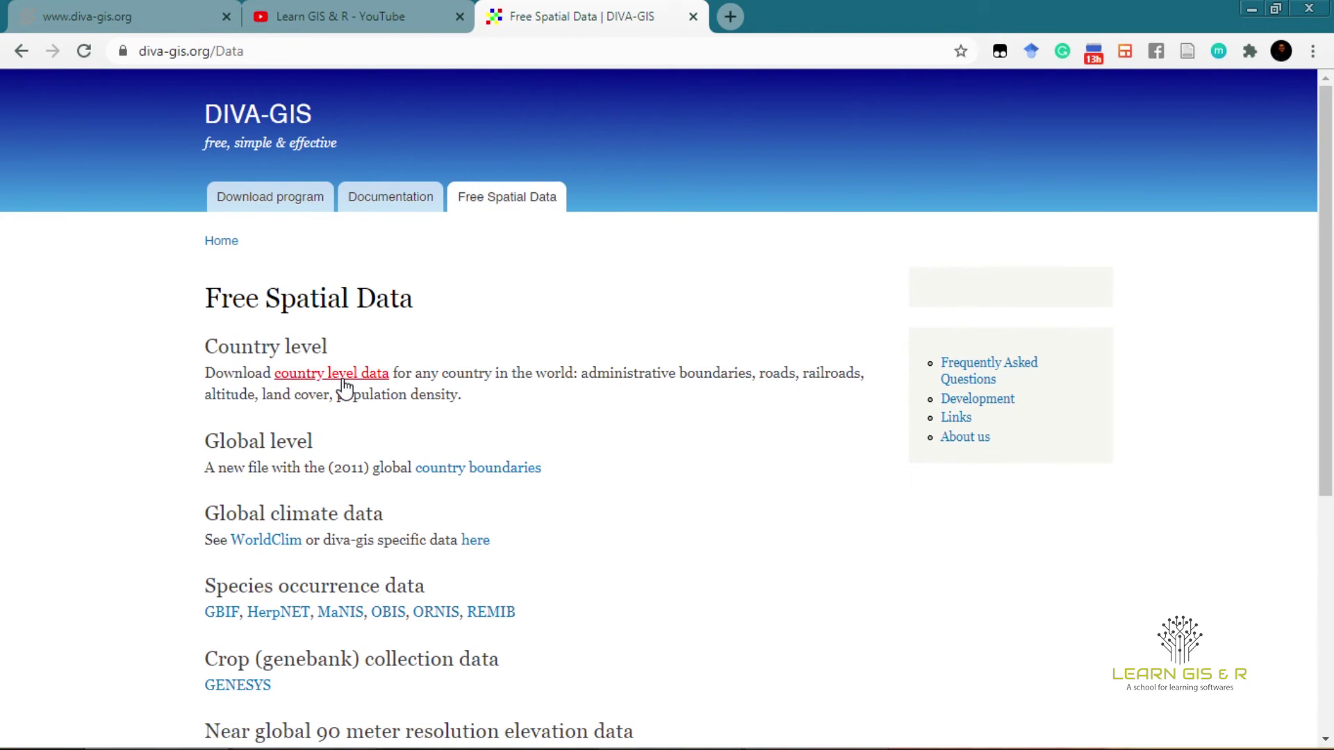
click(346, 387)
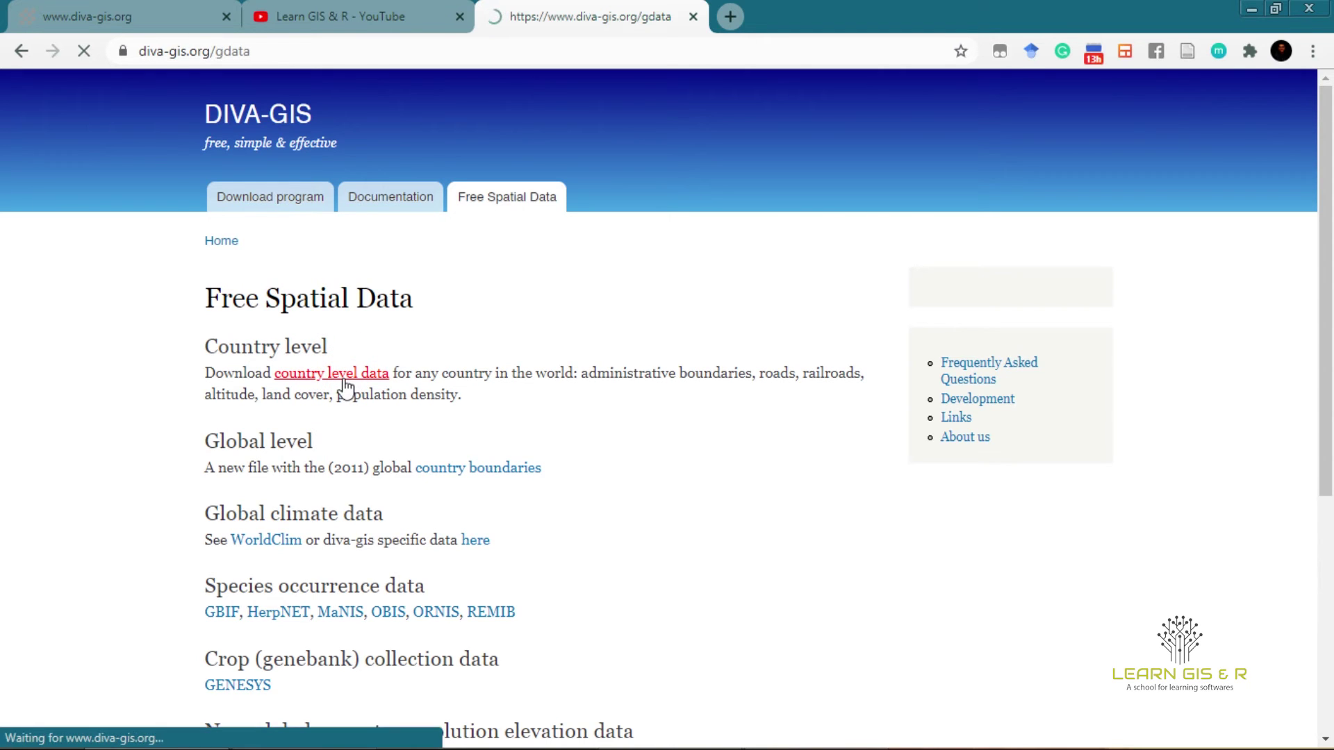
- Select India as the country whose data is to be downloaded
click(423, 415)
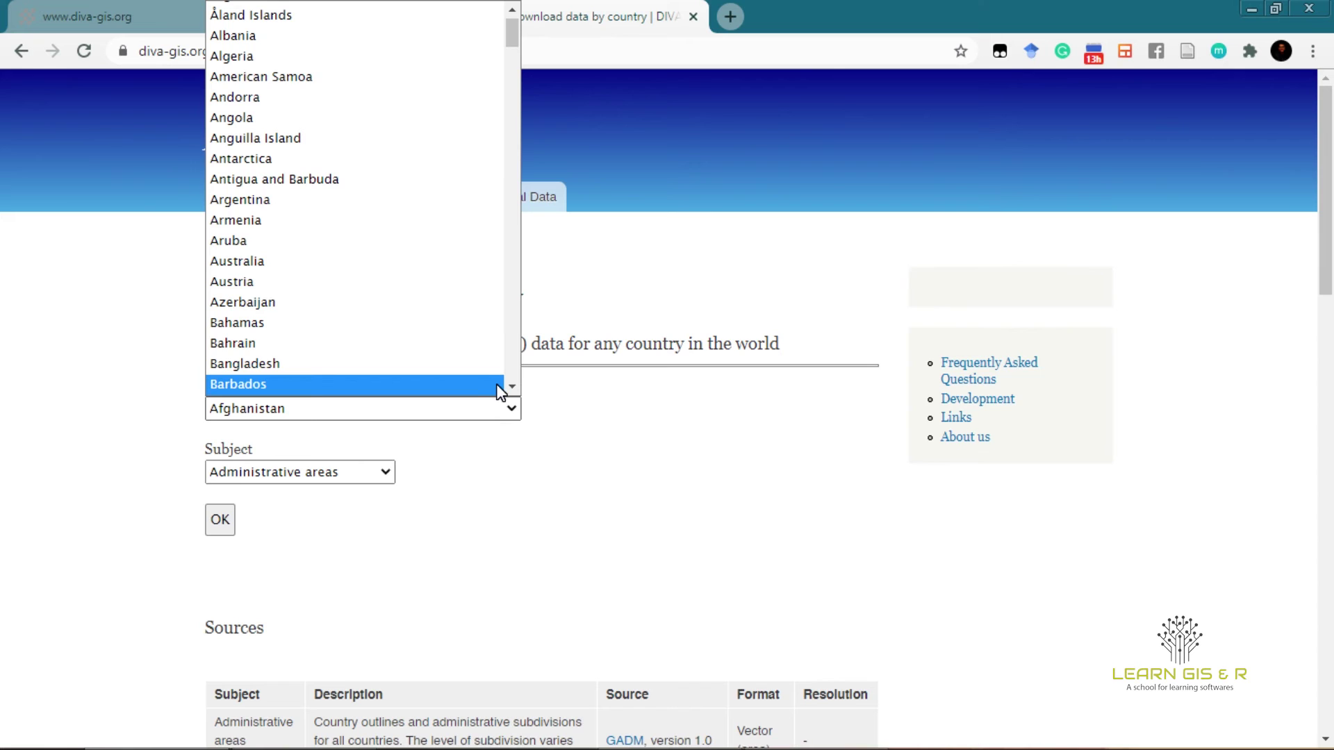
key(i)
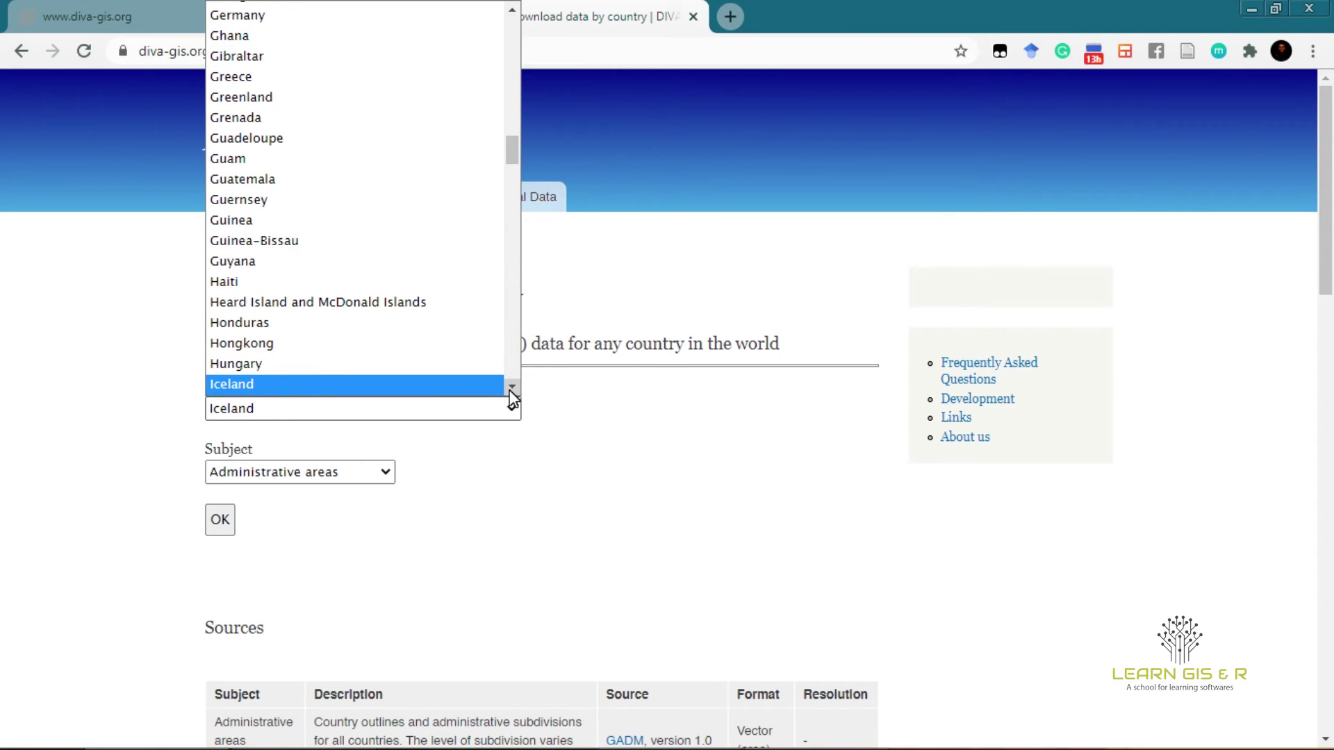
click(510, 390)
click(510, 390)
click(511, 390)
click(510, 390)
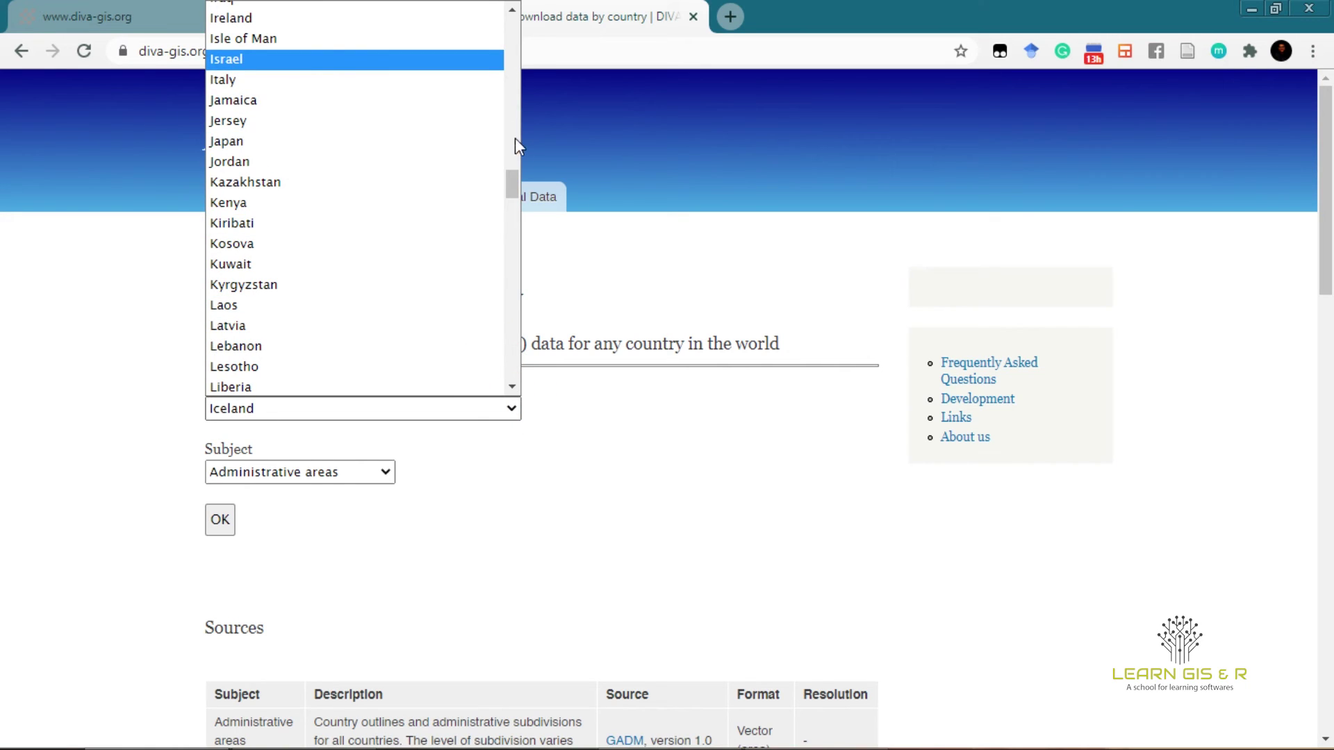
drag(510, 173, 512, 167)
click(355, 122)
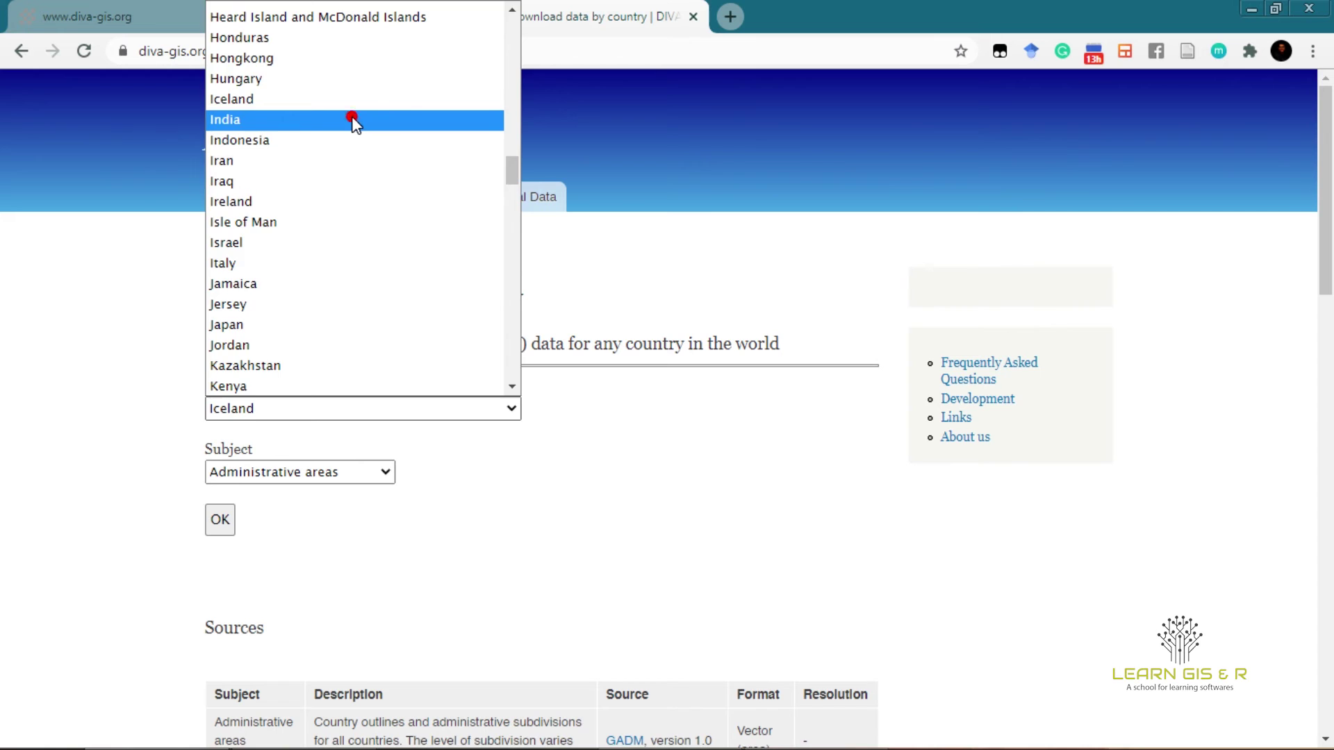
- Keep Administrative areas as the subject and start downloading India's boundary archive as IND_adm_2.zip
click(329, 477)
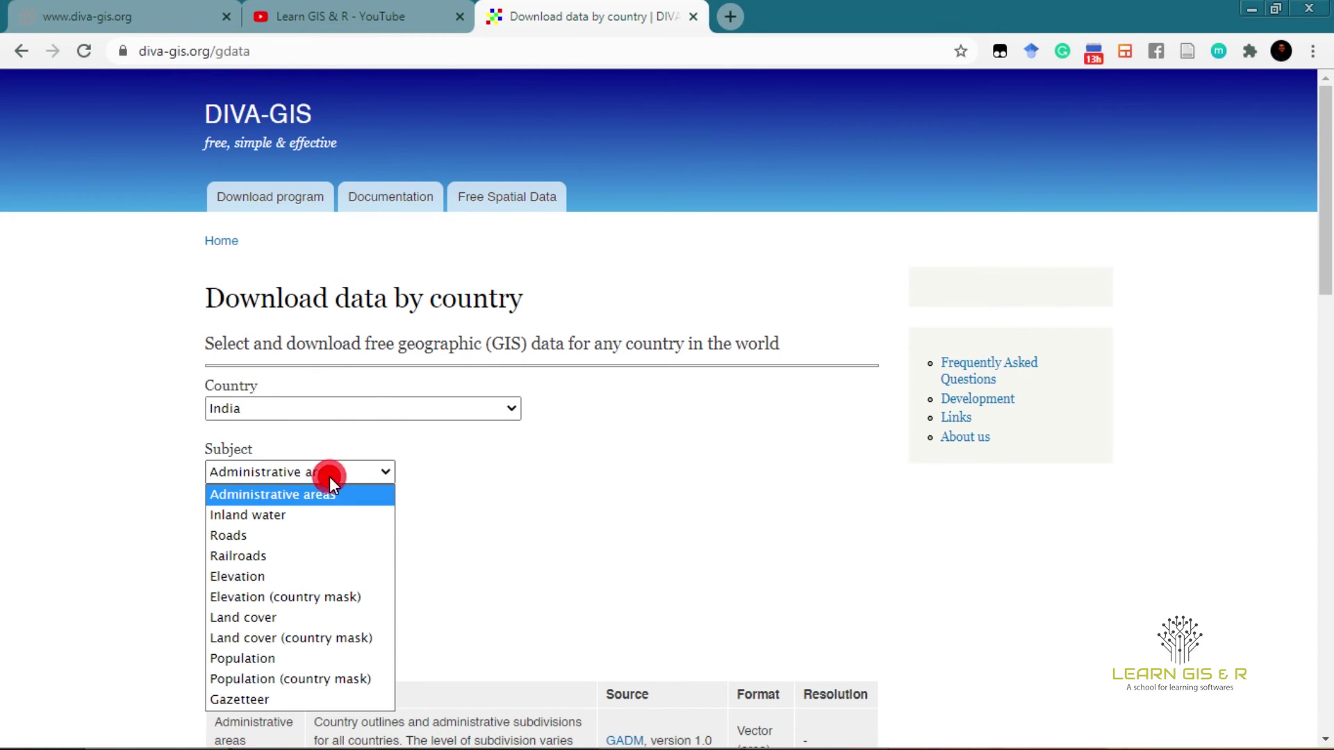
click(329, 476)
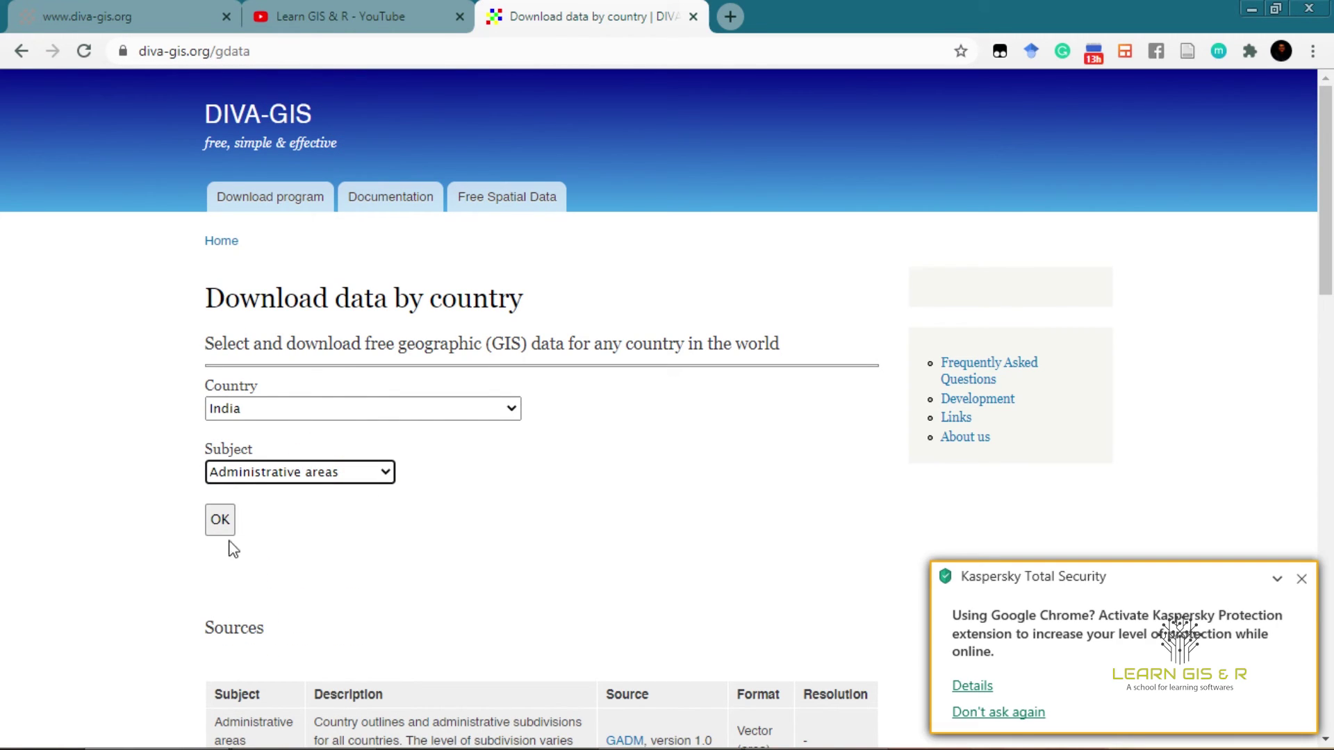
click(220, 519)
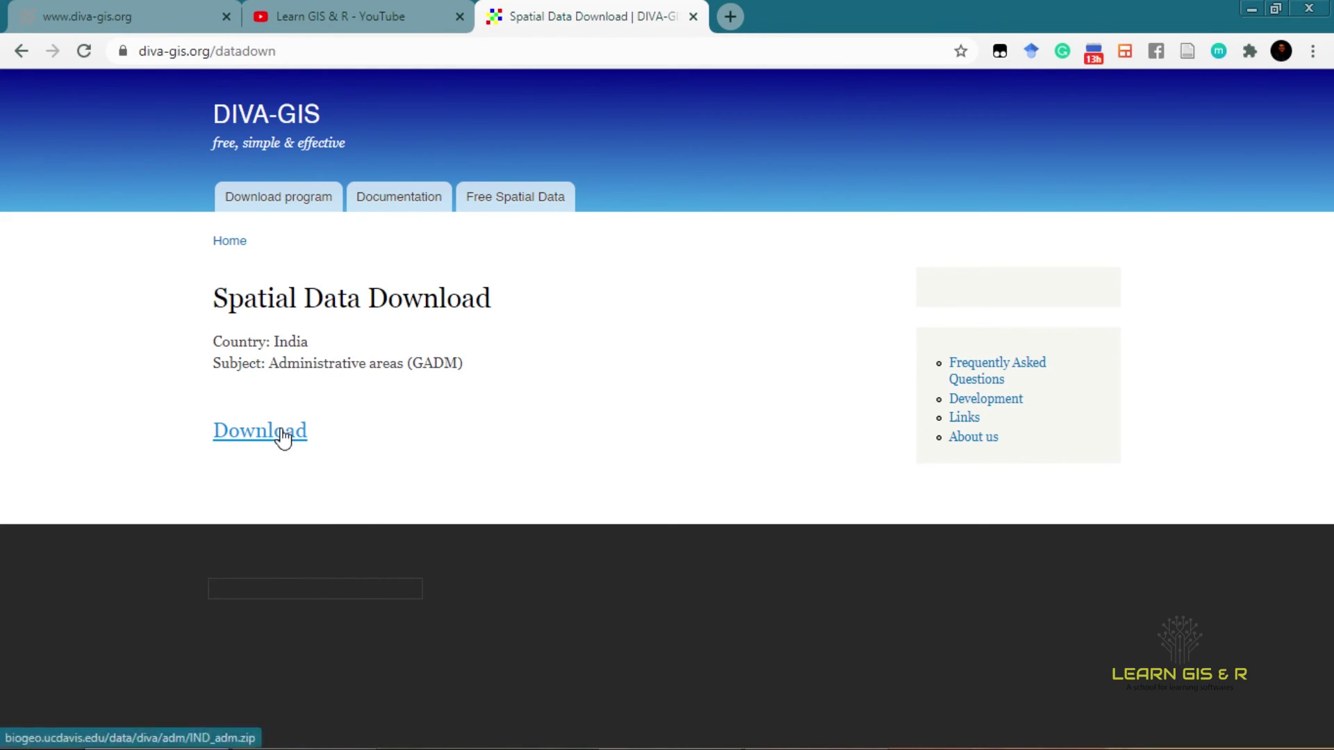
click(283, 438)
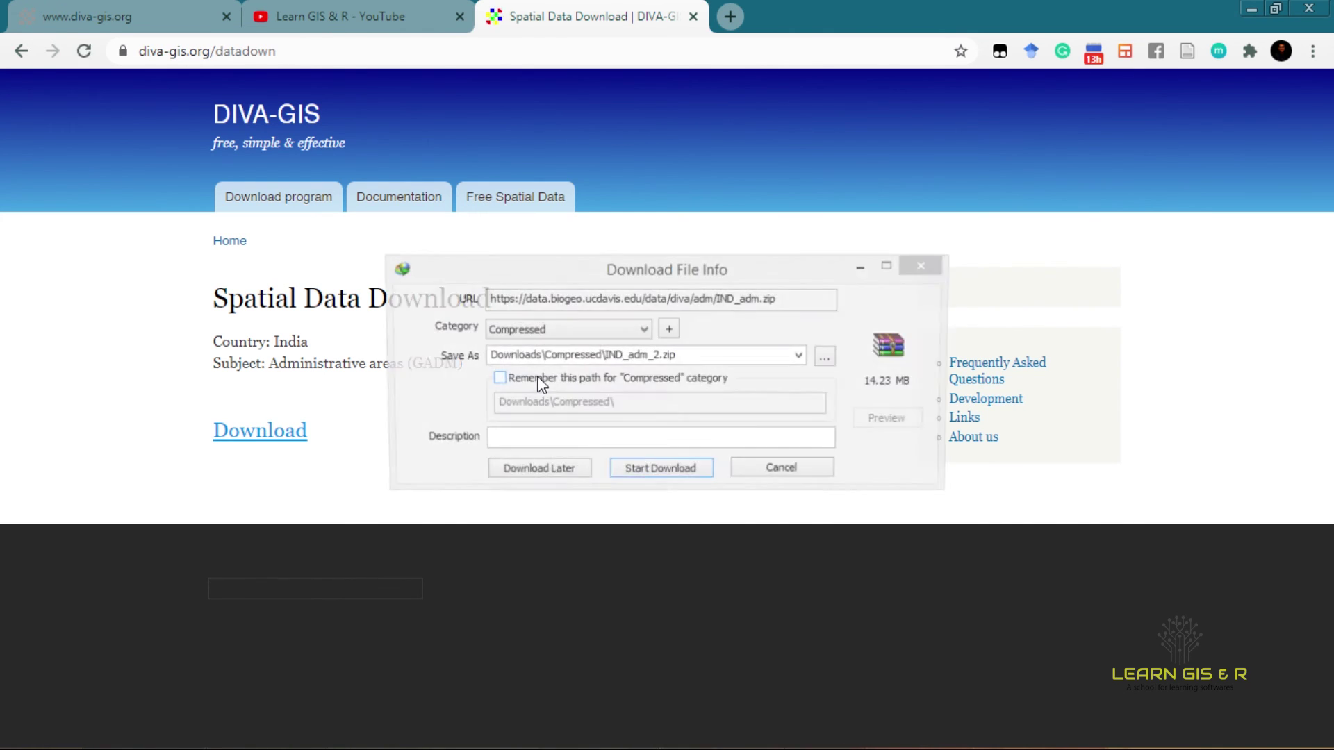
click(671, 478)
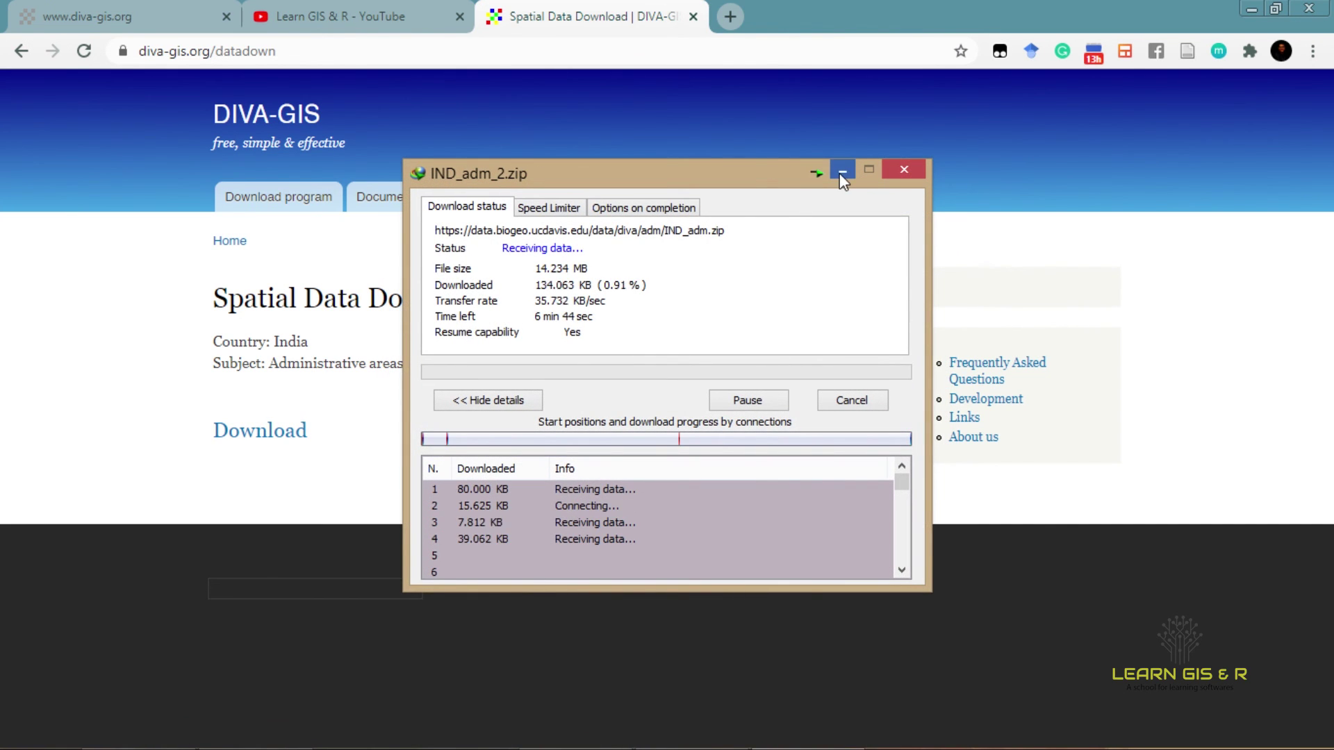
click(839, 173)
- Return to the country data form and request the Elevation (country mask) data for India
click(32, 55)
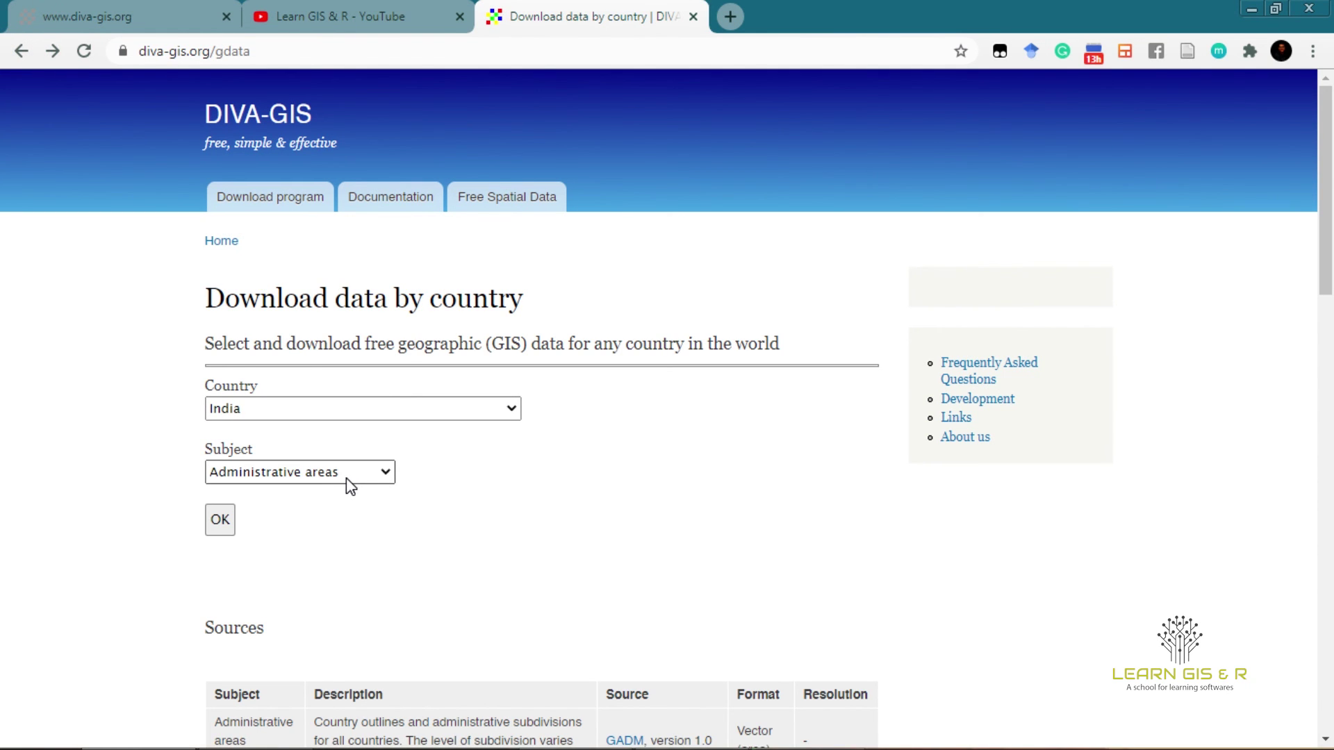
click(346, 478)
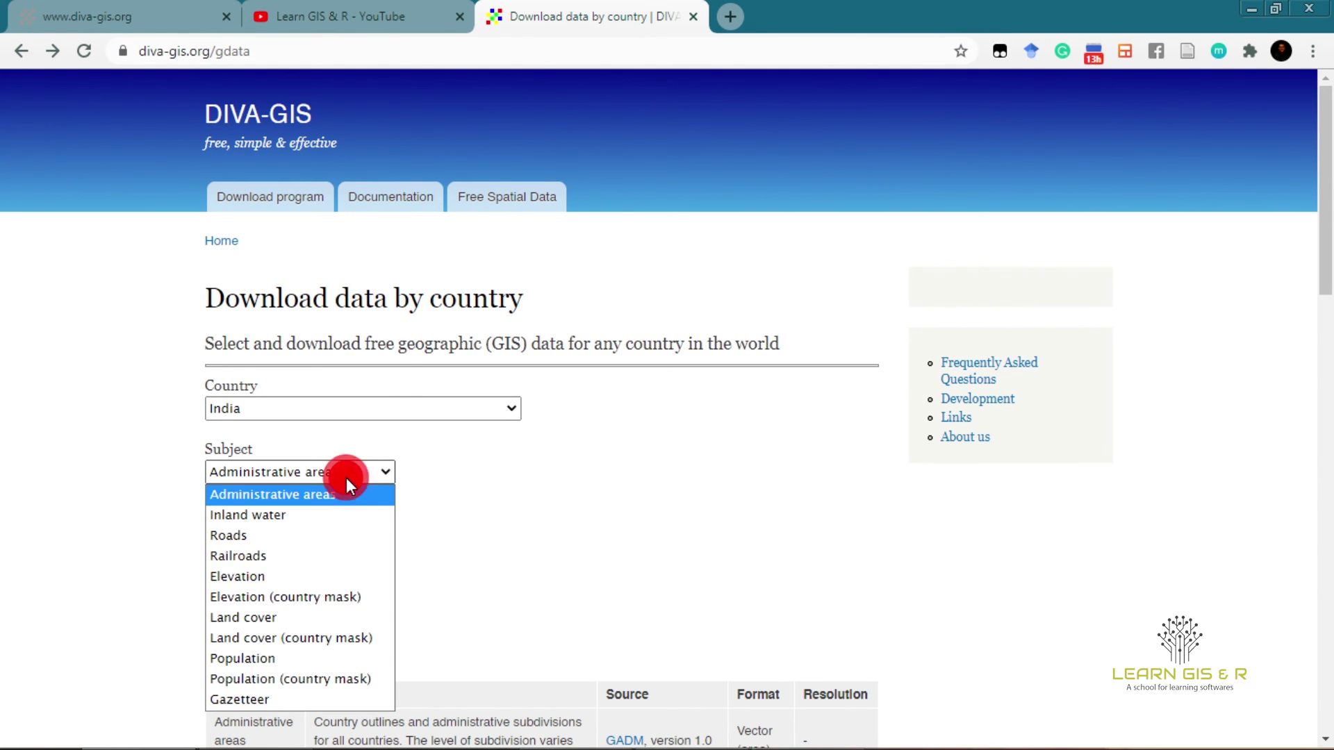
click(334, 601)
click(221, 526)
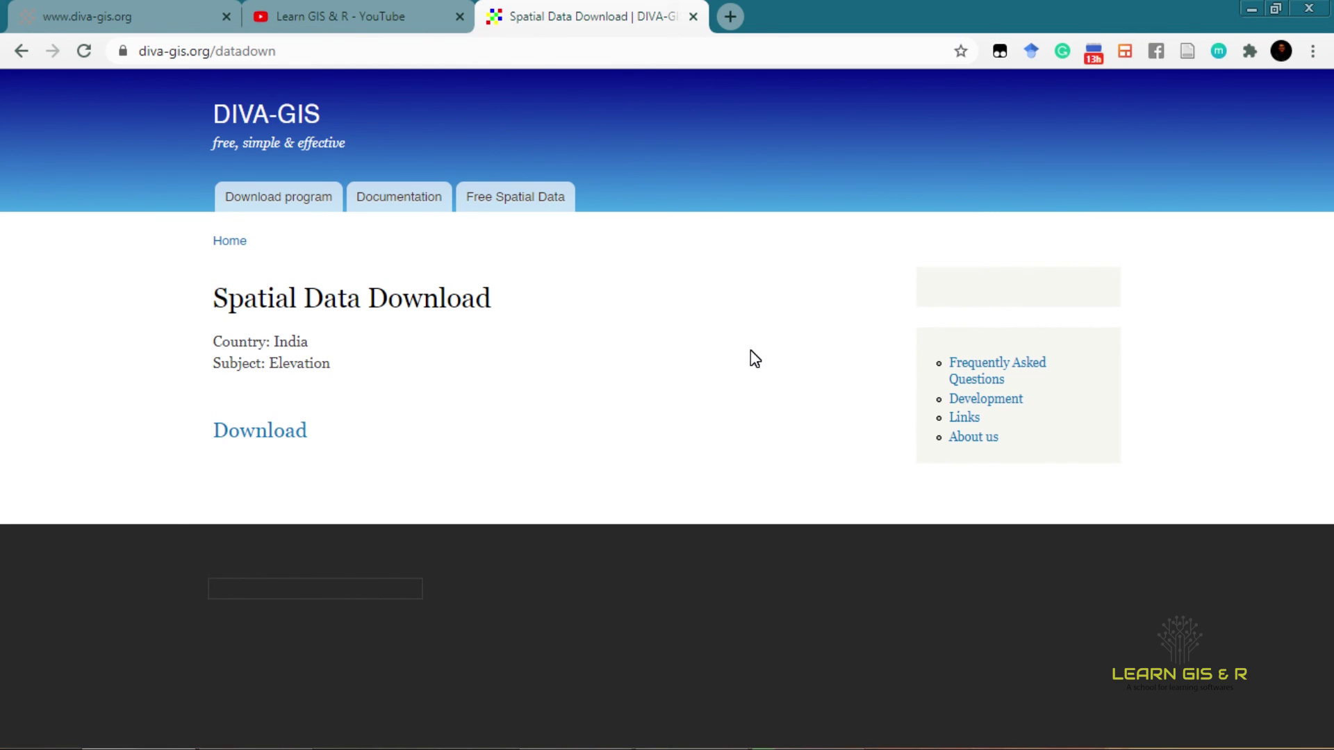
click(600, 742)
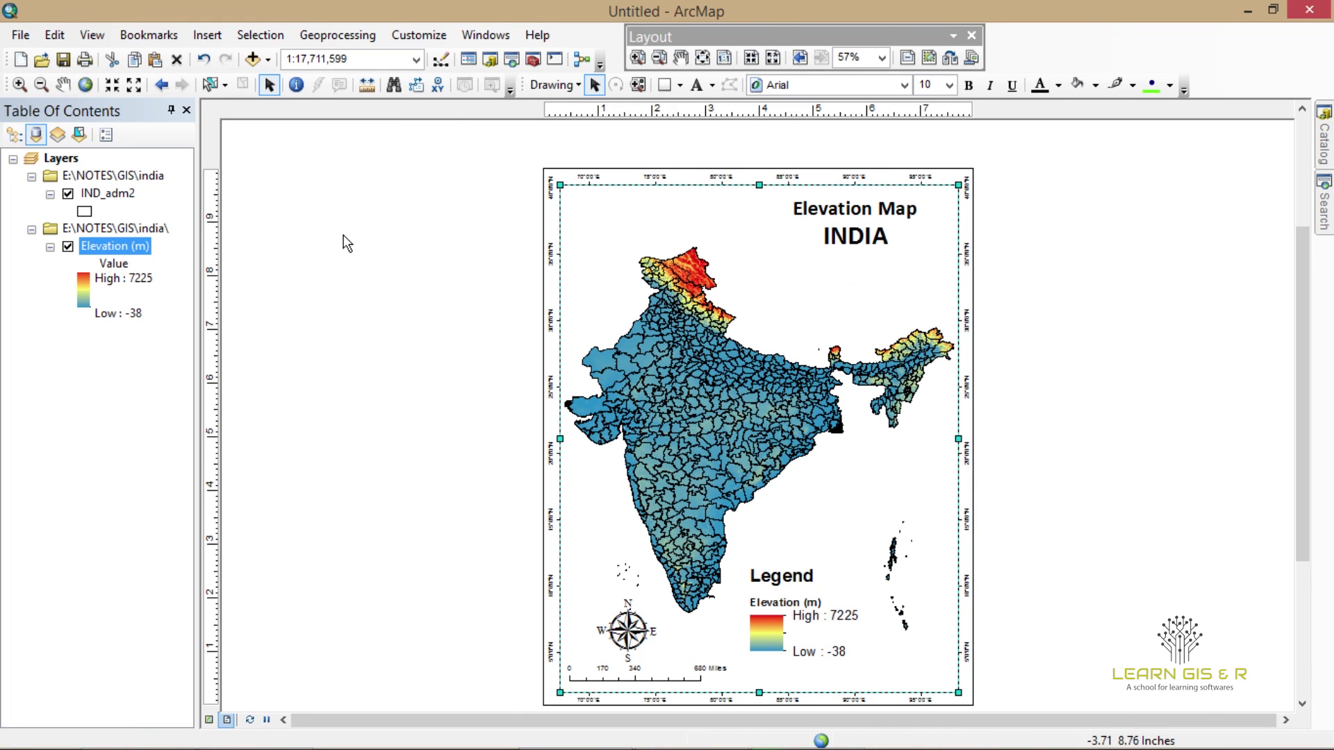
mouse_move(792, 744)
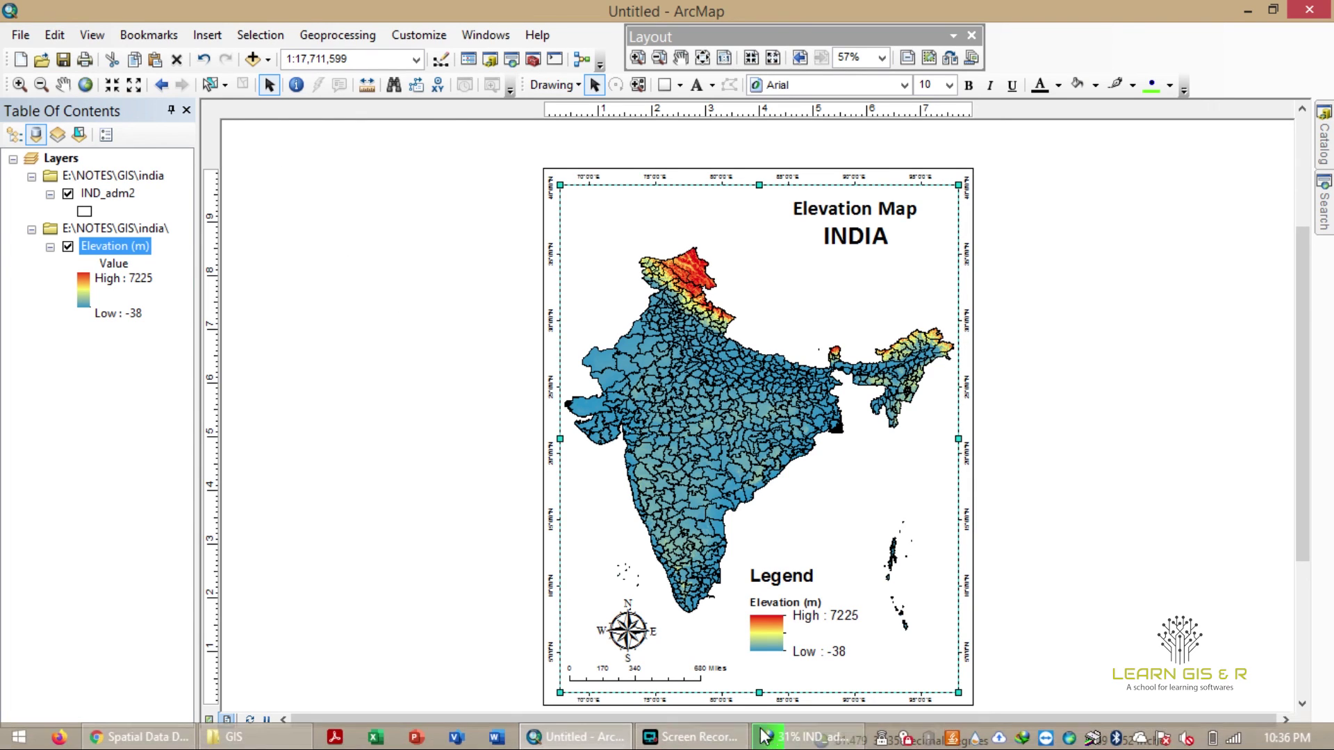
click(691, 737)
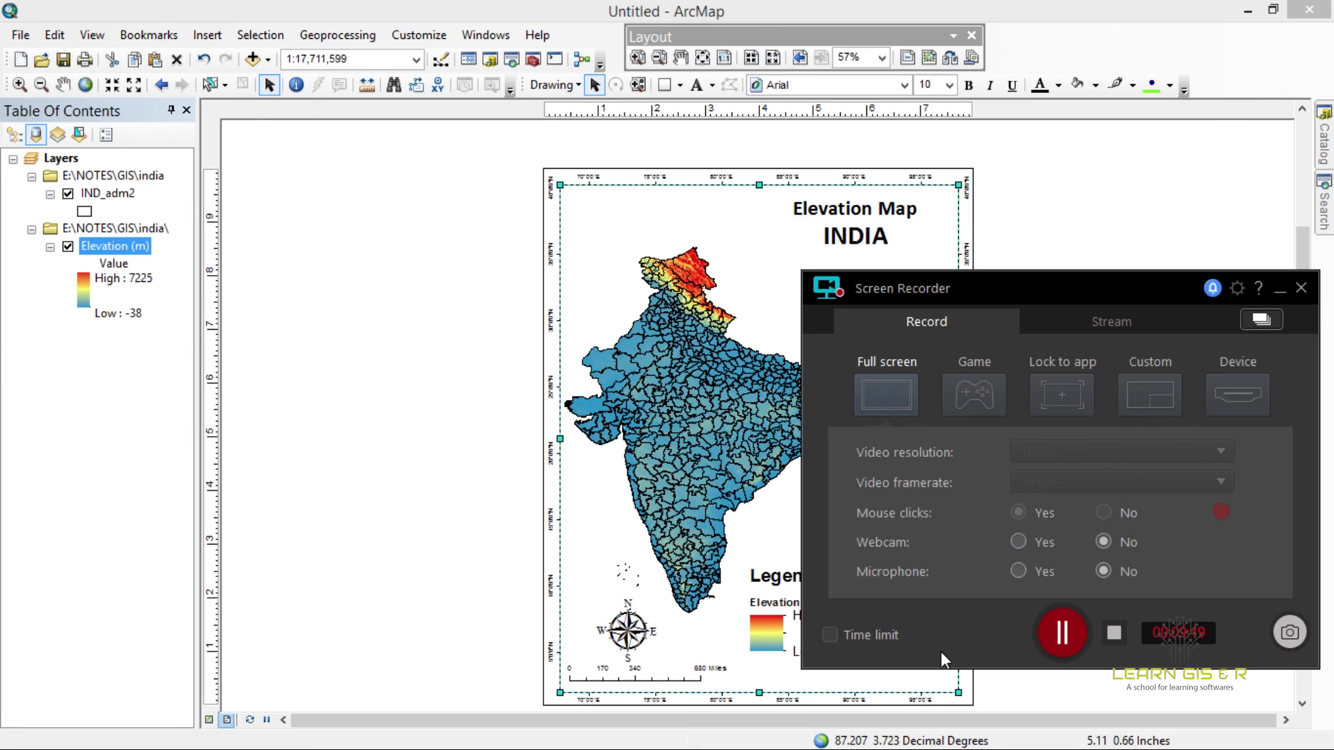